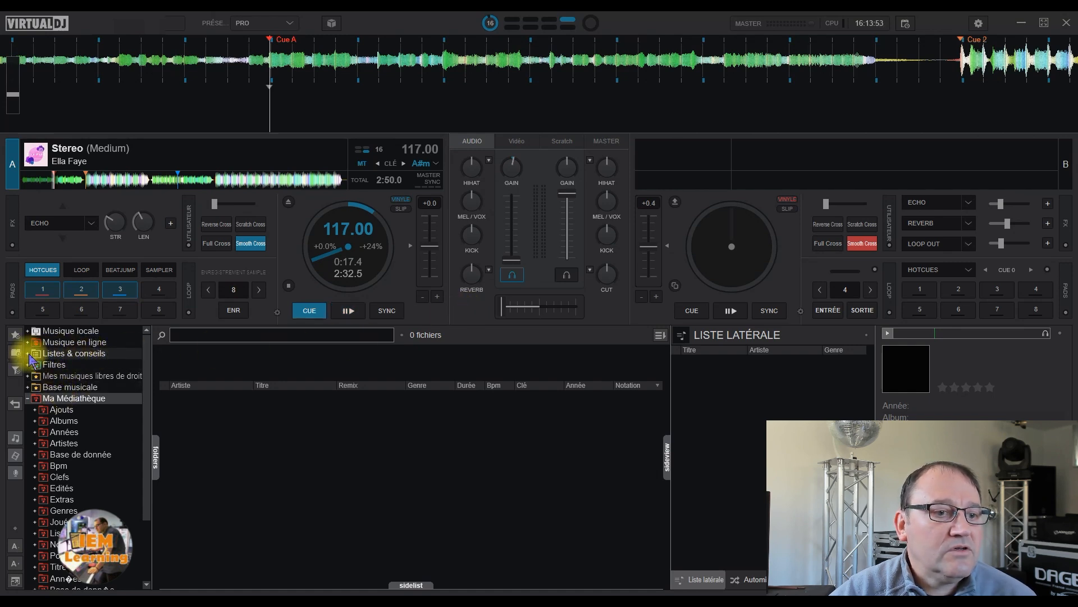
- Expand Listes & conseils and its Sampler folder, and open the Instruments sample bank
click(27, 354)
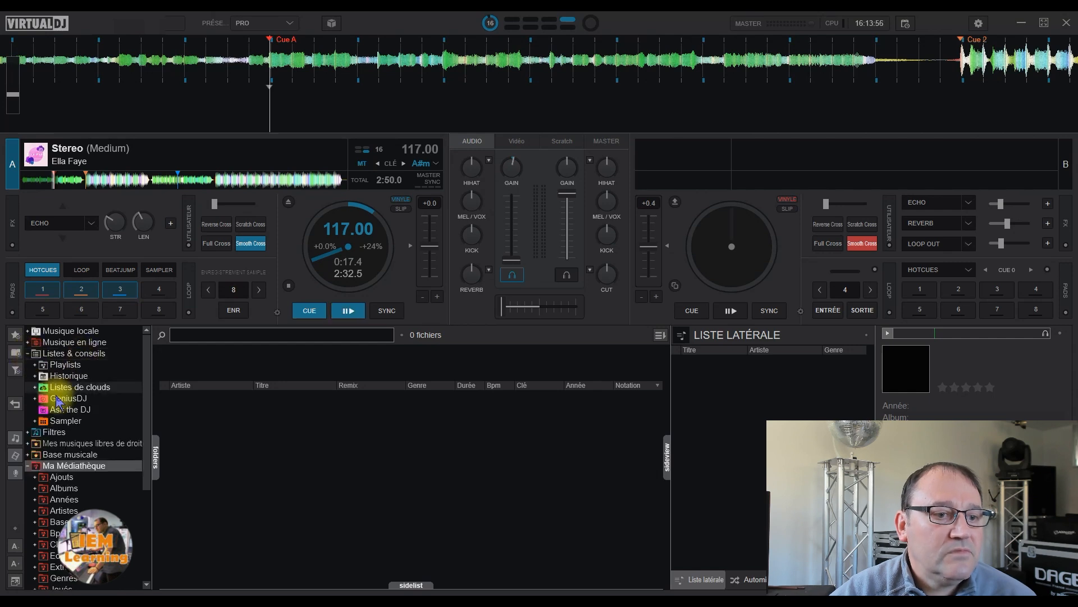
click(35, 421)
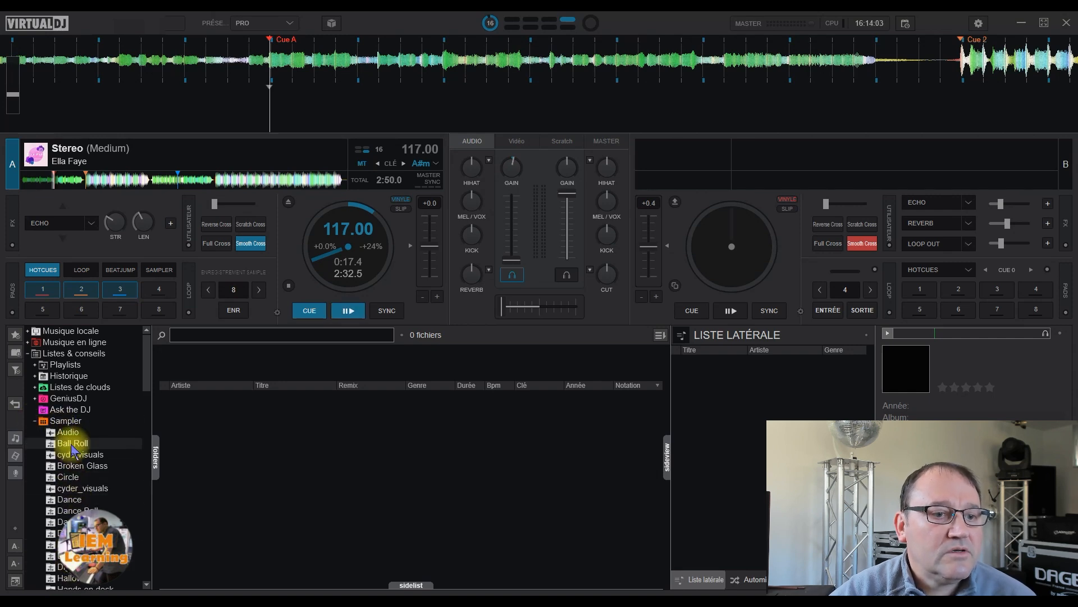
scroll(62, 550, down, 2)
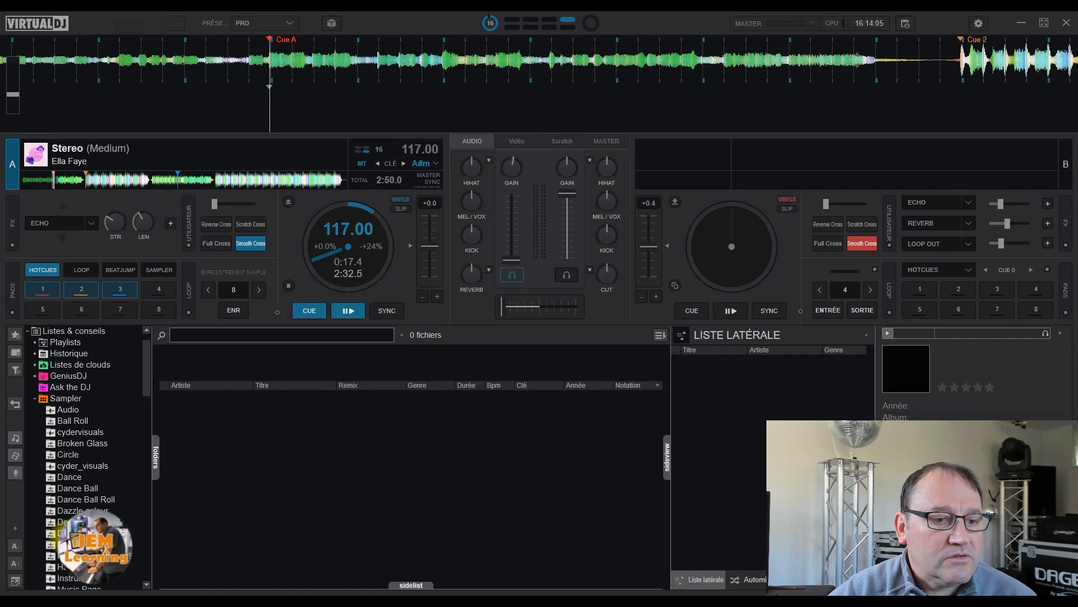
click(68, 578)
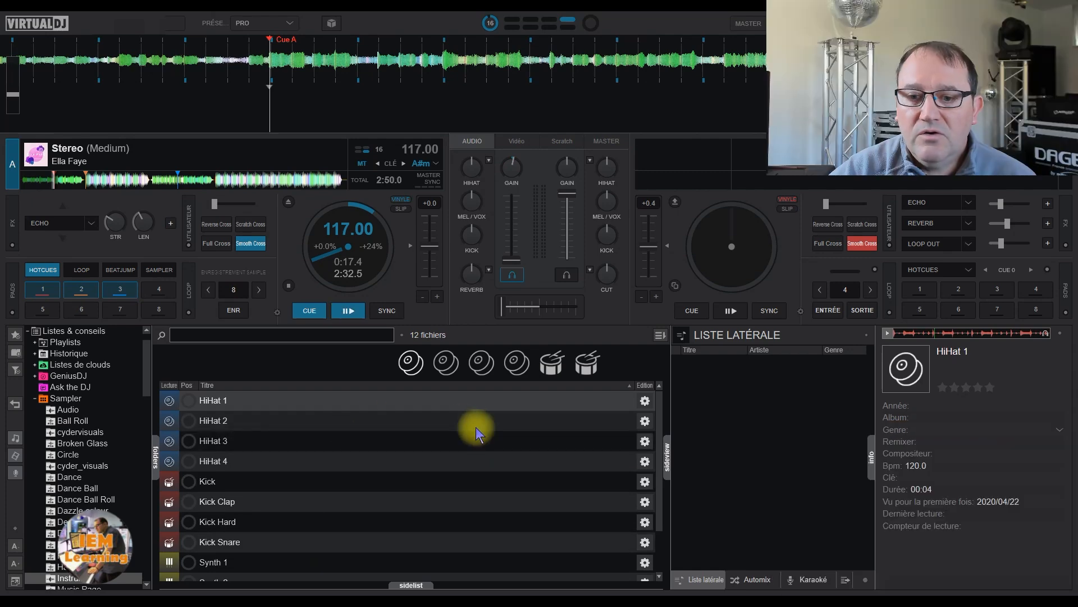
- Make the Sampler view available in the side view and display it
click(867, 584)
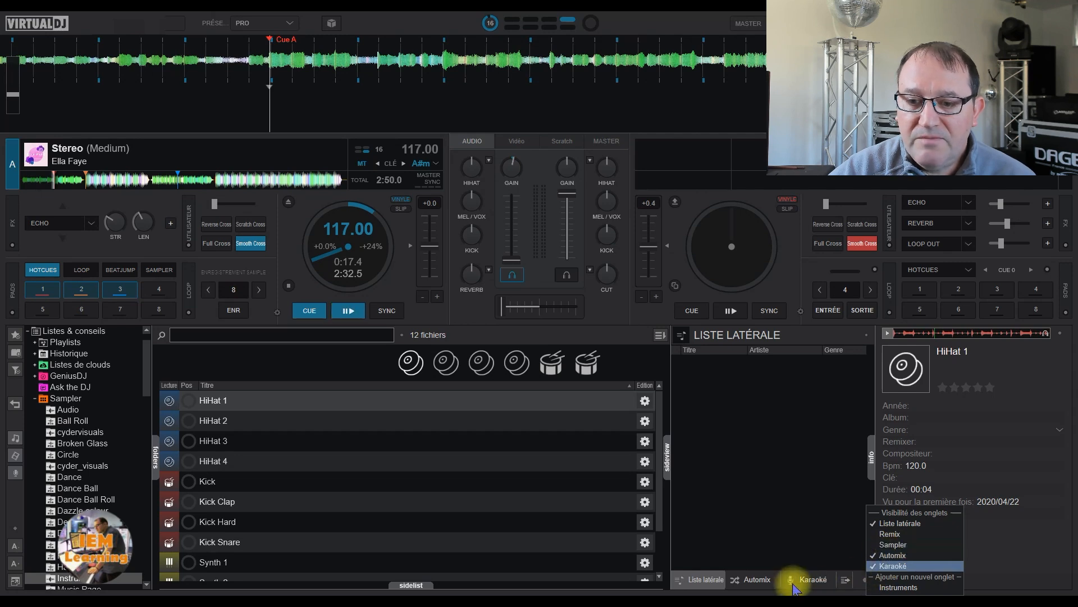
click(891, 544)
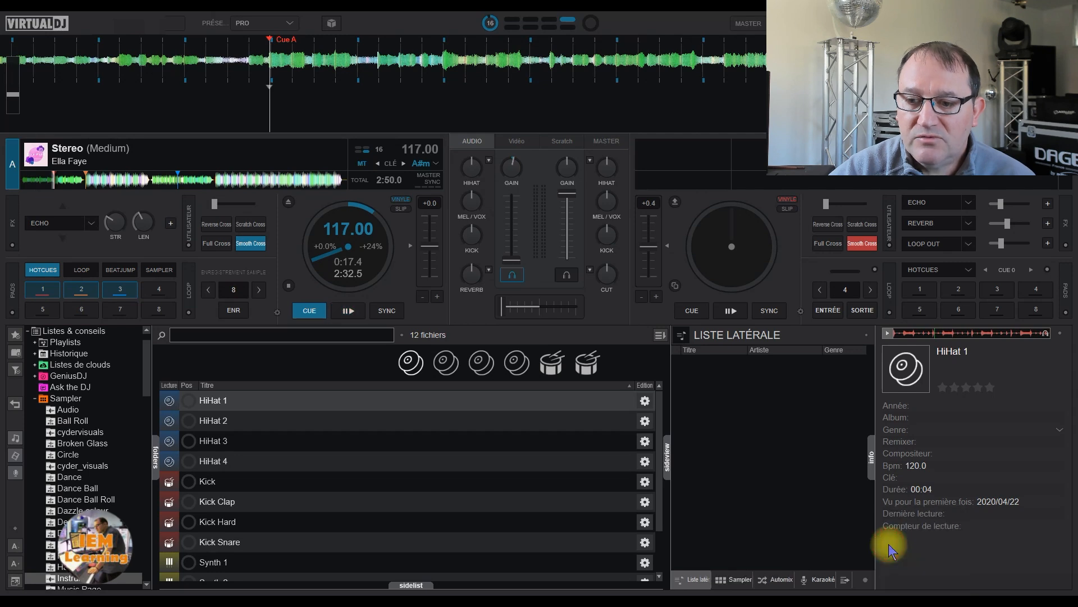
click(735, 580)
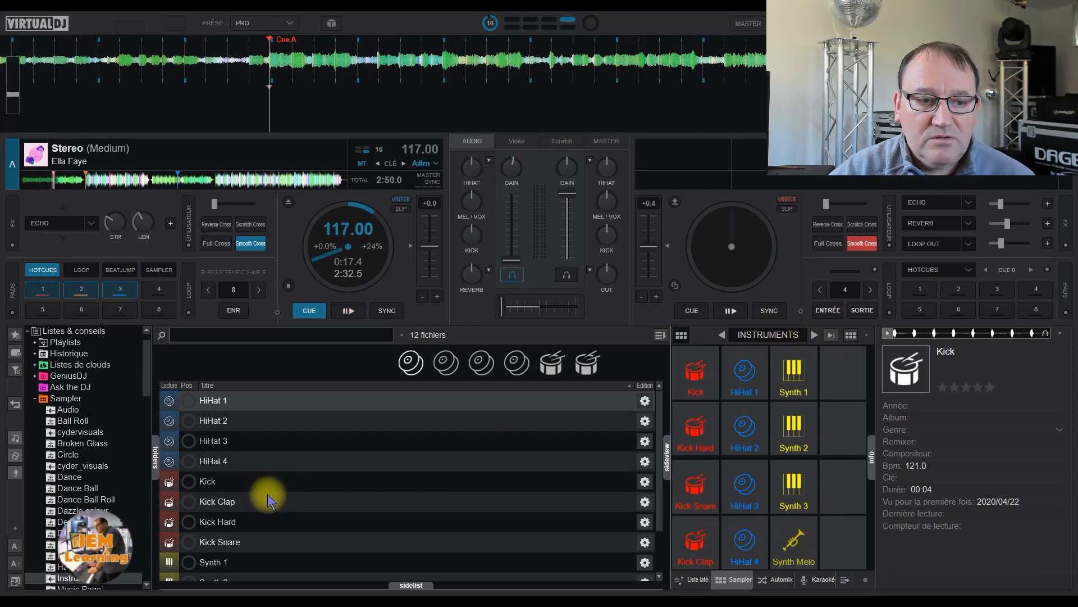
- Switch the side view's sampler bank to Finger Drums and back to INSTRUMENTS
click(773, 337)
click(786, 398)
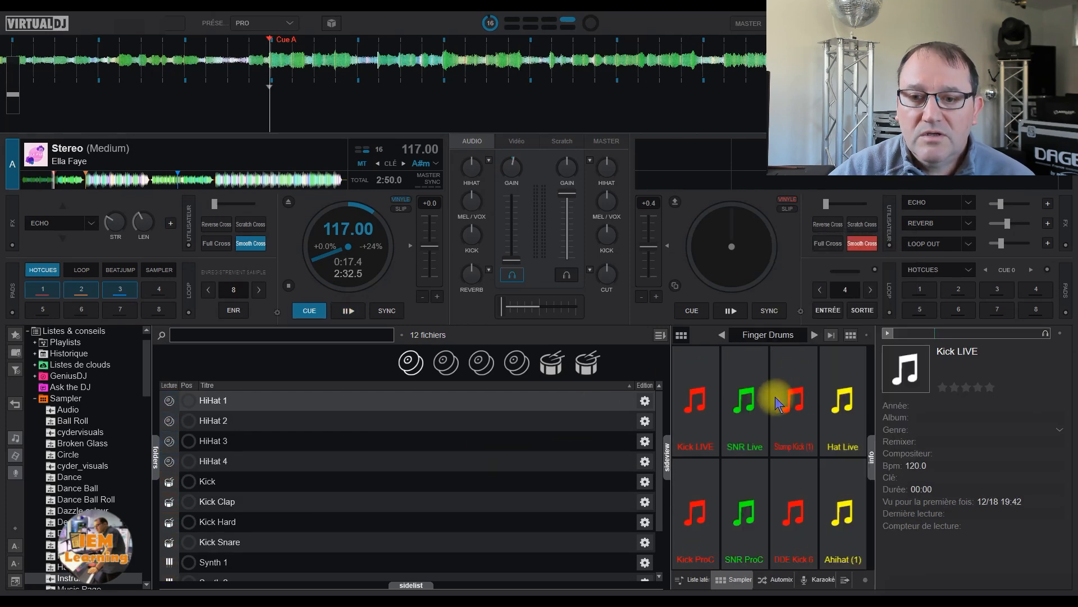
click(766, 341)
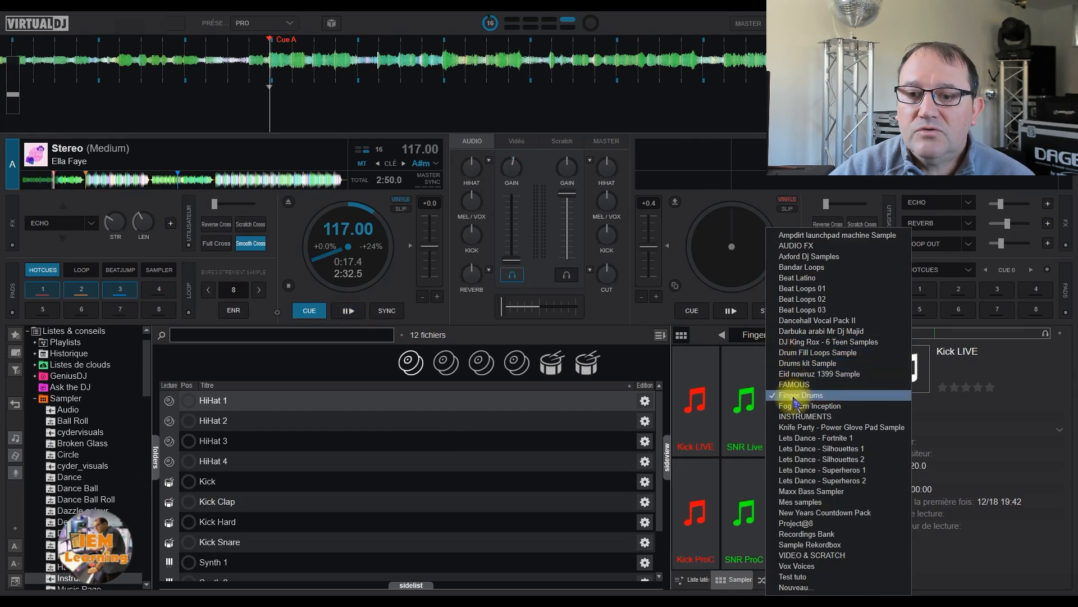
click(794, 418)
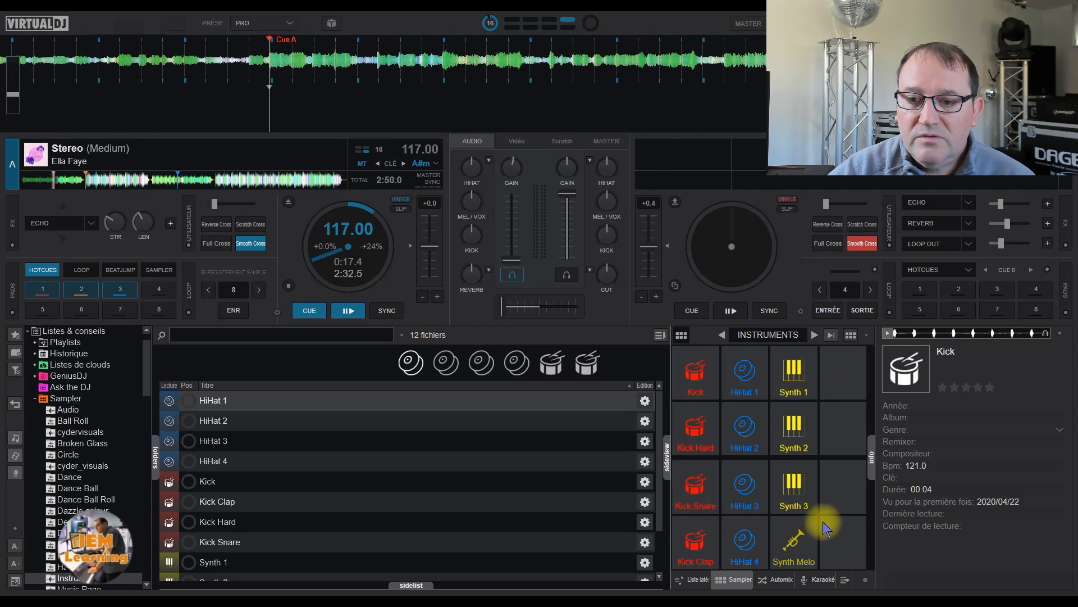
- Display the INSTRUMENTS bank in the side view as a list and set deck A's pads to the sampler page
click(851, 335)
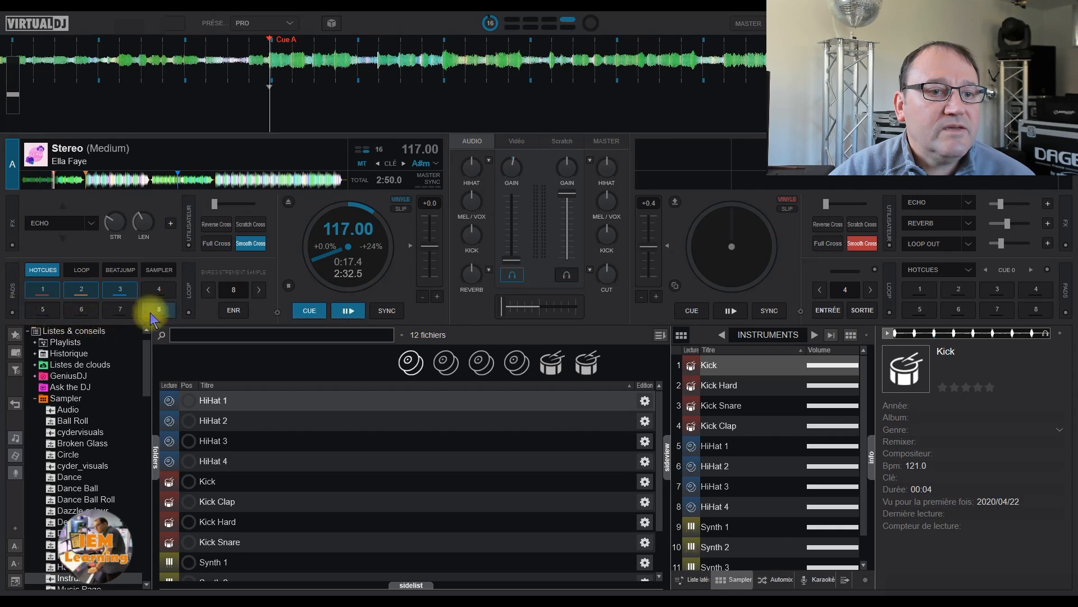
click(159, 272)
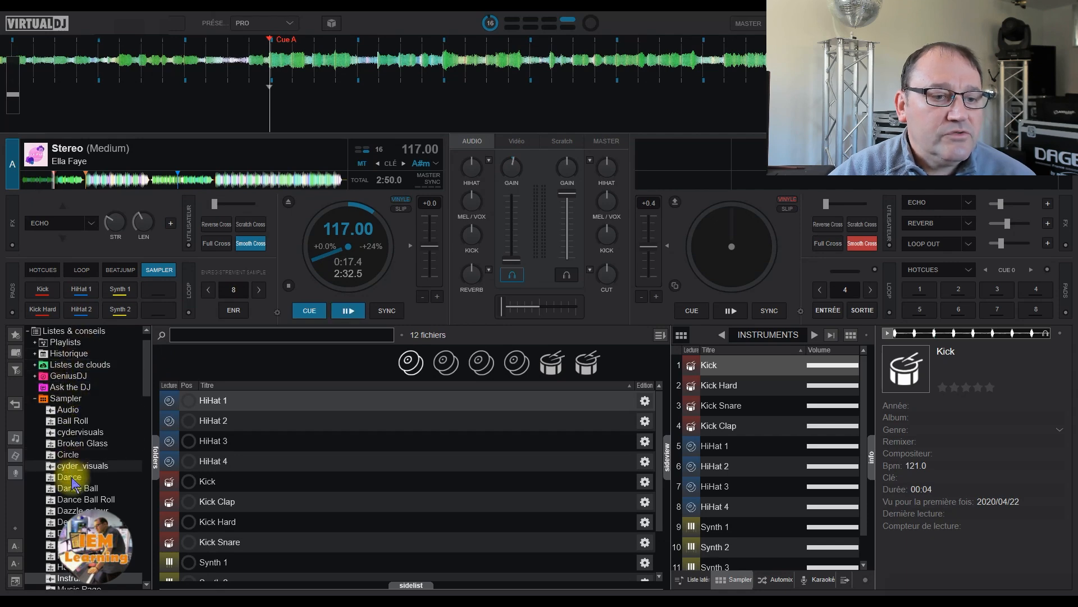
- Hide the Sampler folder from the browser's folder tree
click(65, 400)
right_click(66, 400)
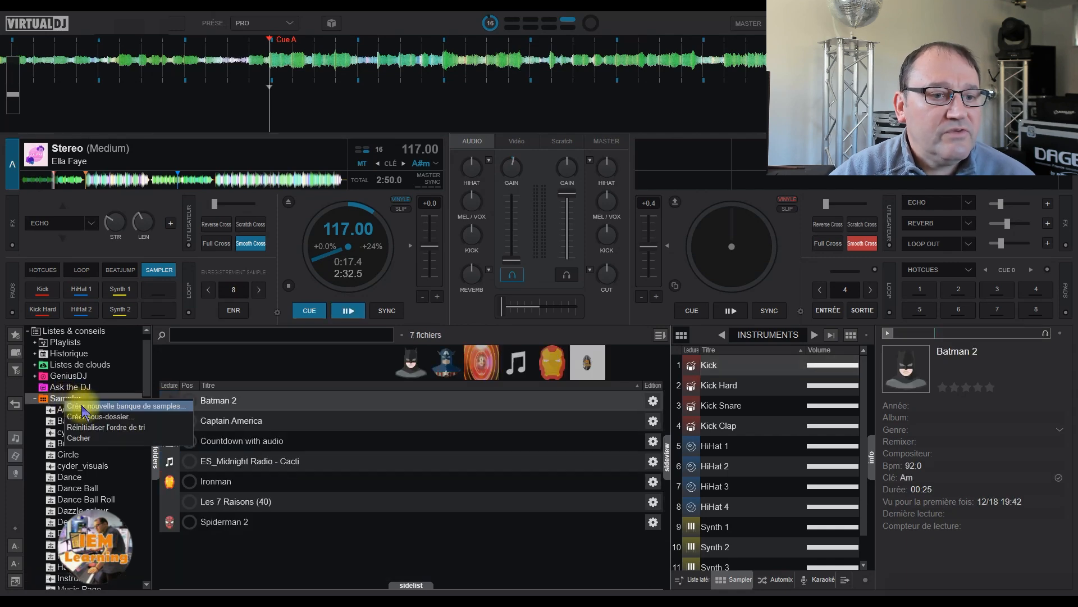
click(80, 438)
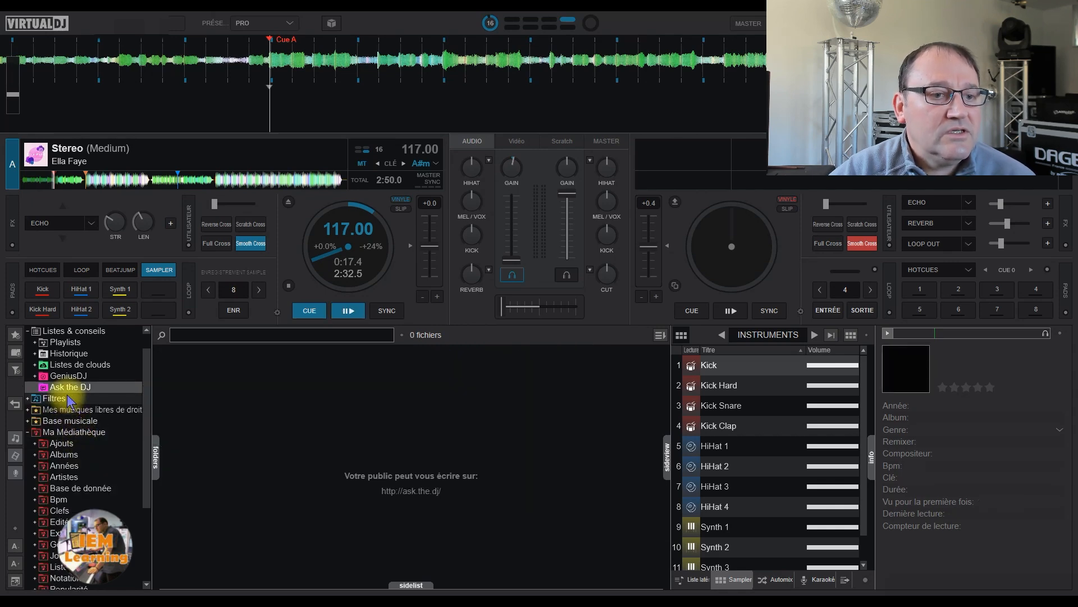
- Restore the hidden Sampler folder under Listes & conseils
scroll(73, 361, up, 2)
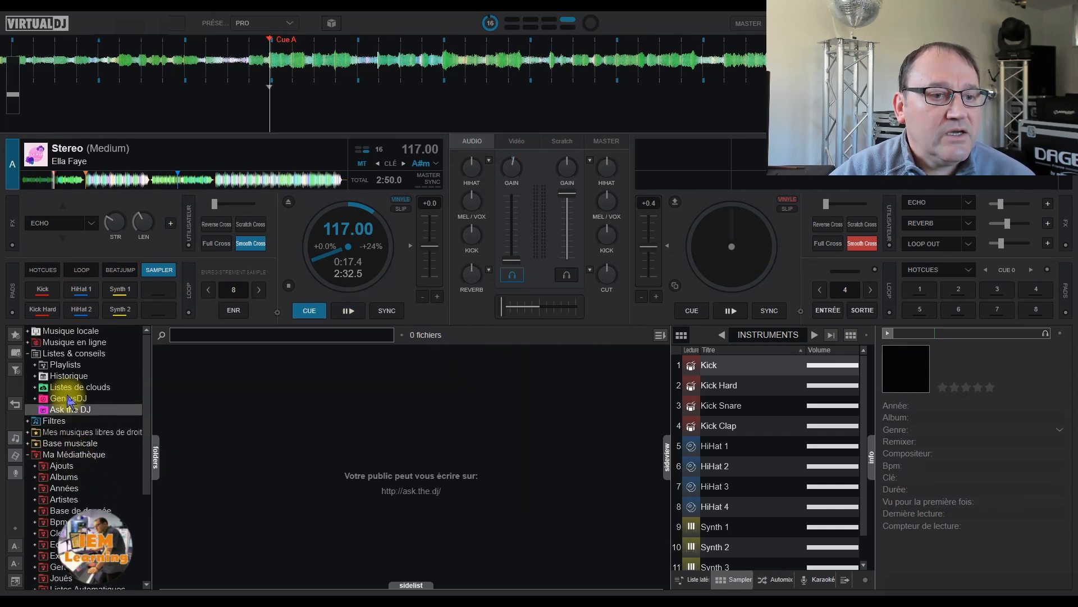
right_click(64, 356)
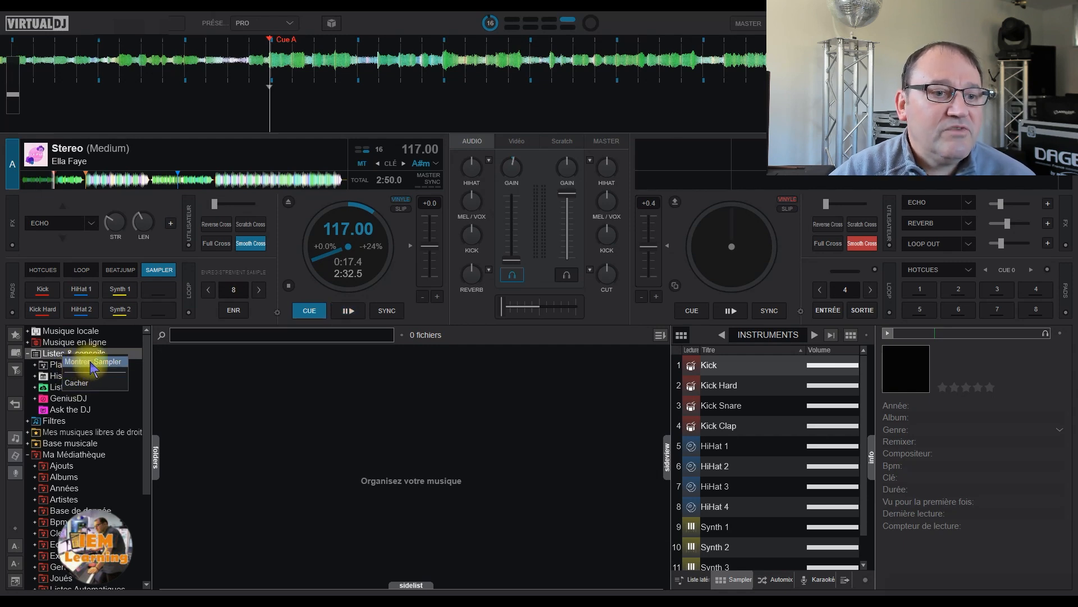
click(81, 362)
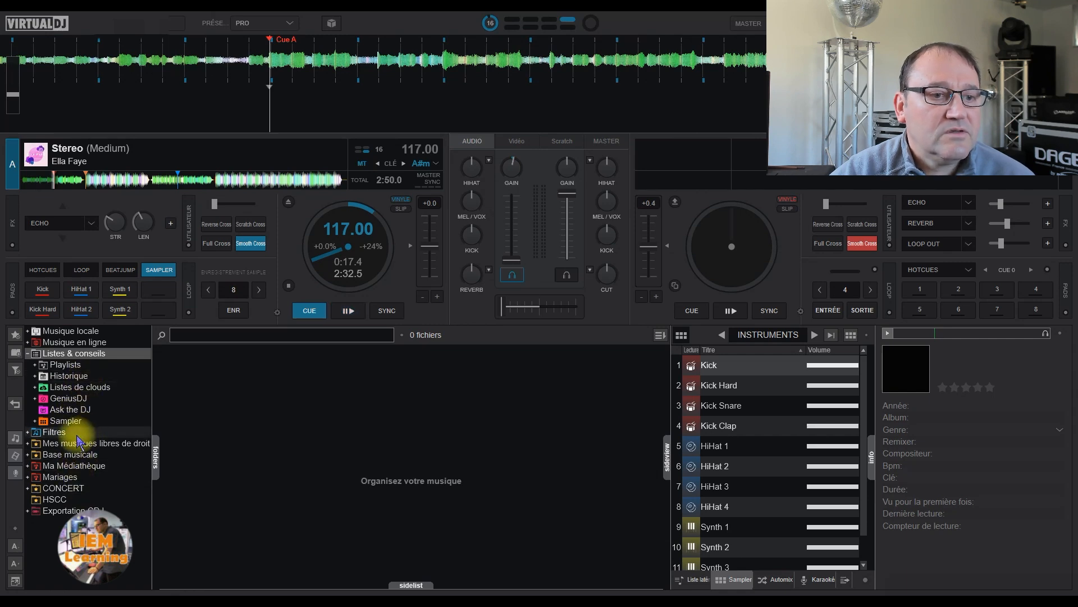
- Expand the Sampler folder again and reopen its Instruments bank
click(36, 422)
scroll(70, 494, down, 2)
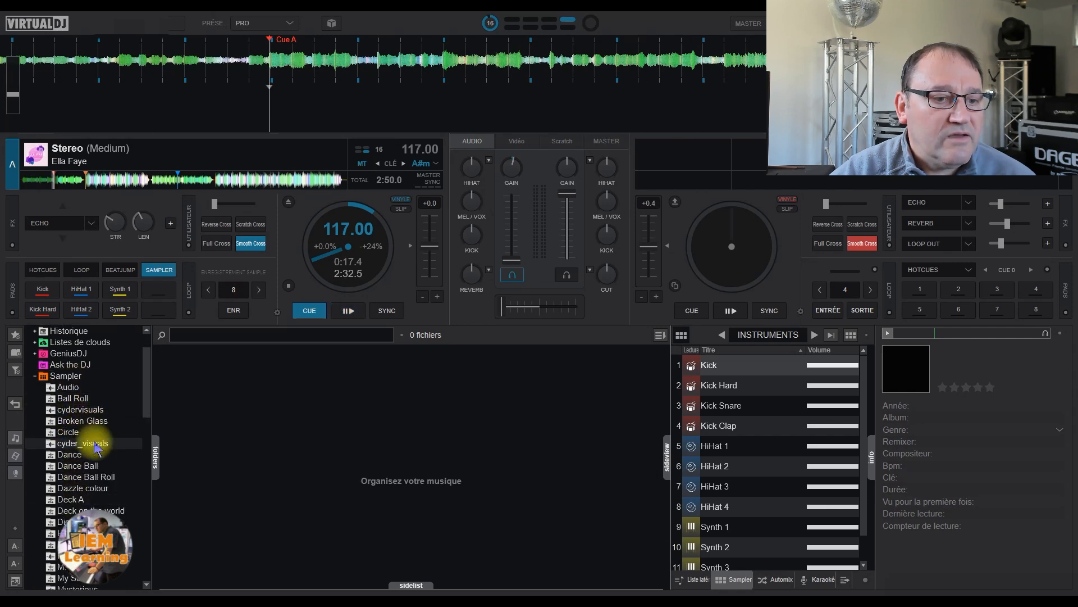
scroll(95, 465, down, 1)
scroll(94, 473, down, 1)
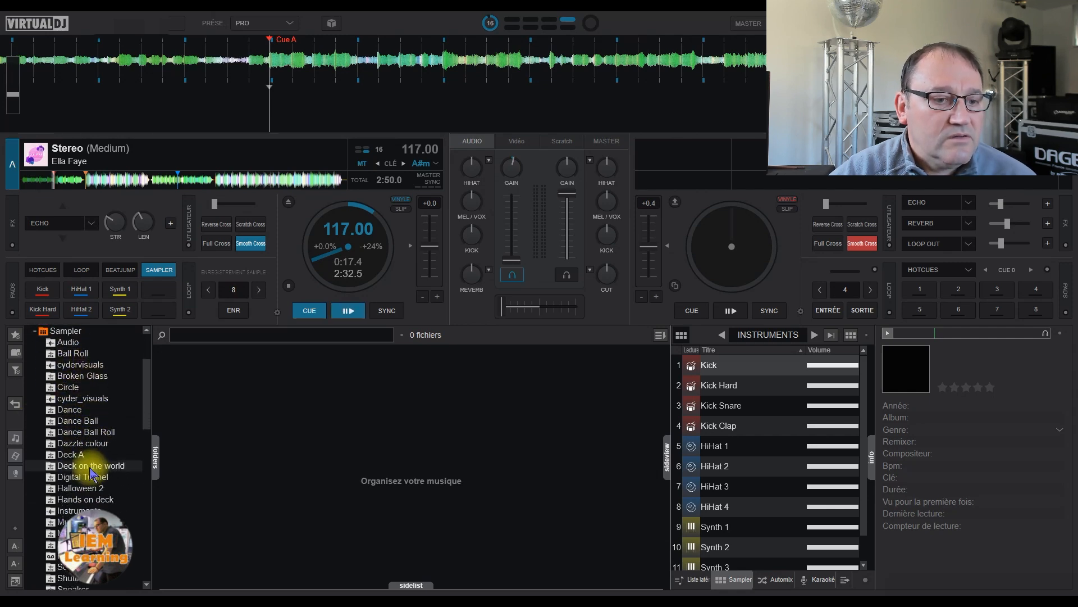
click(79, 509)
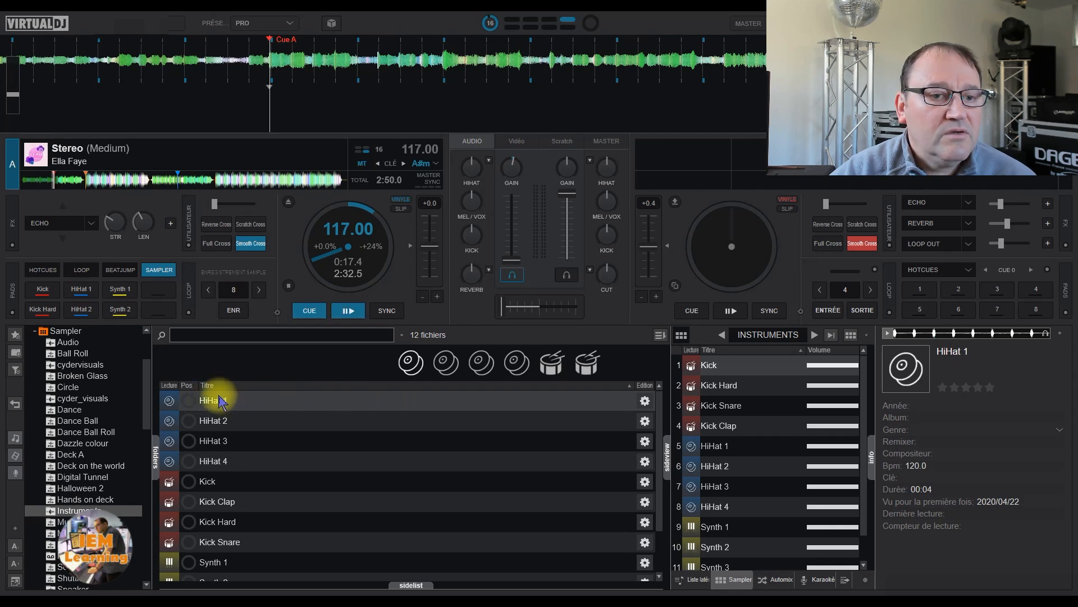
- Play the HiHat 1 sample, view its settings in the sample editor and close the editor
click(169, 401)
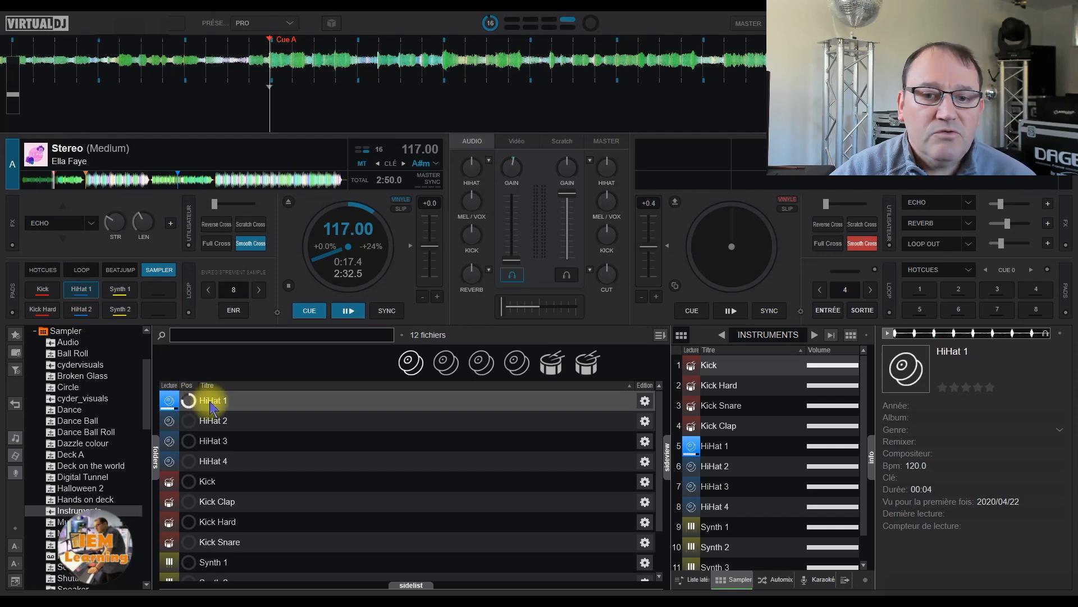
click(644, 400)
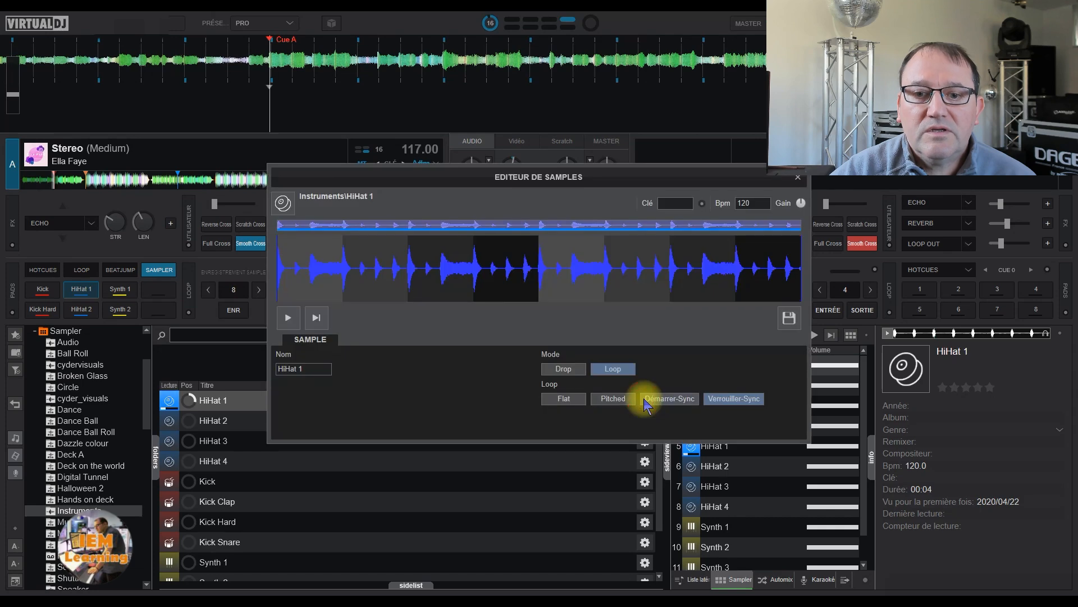
click(796, 178)
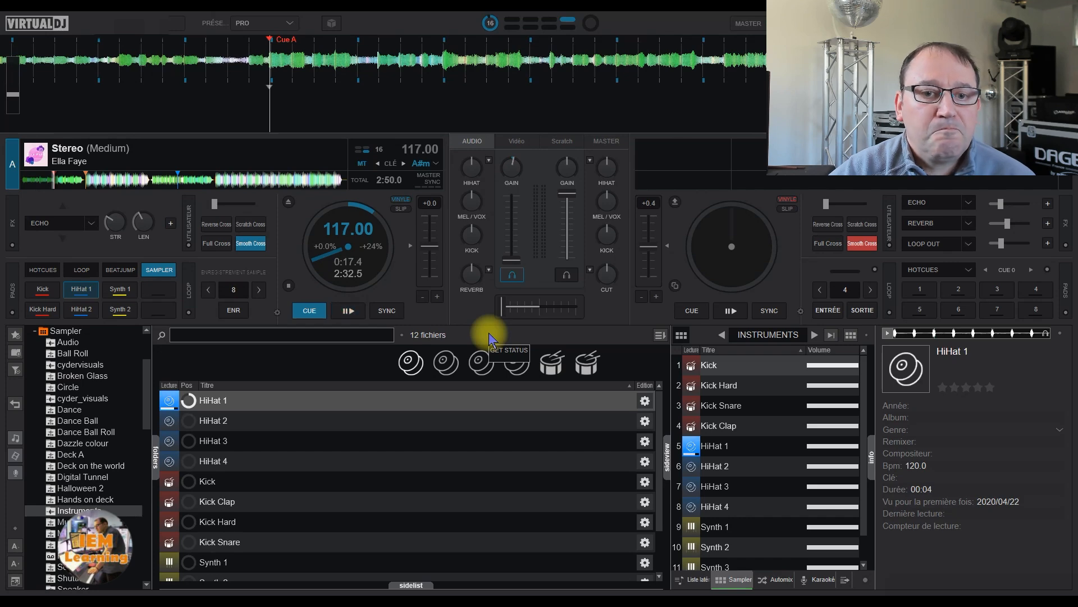
- Look through the available columns of the sample list without changing them, and stop the HiHat 1 sample
right_click(390, 386)
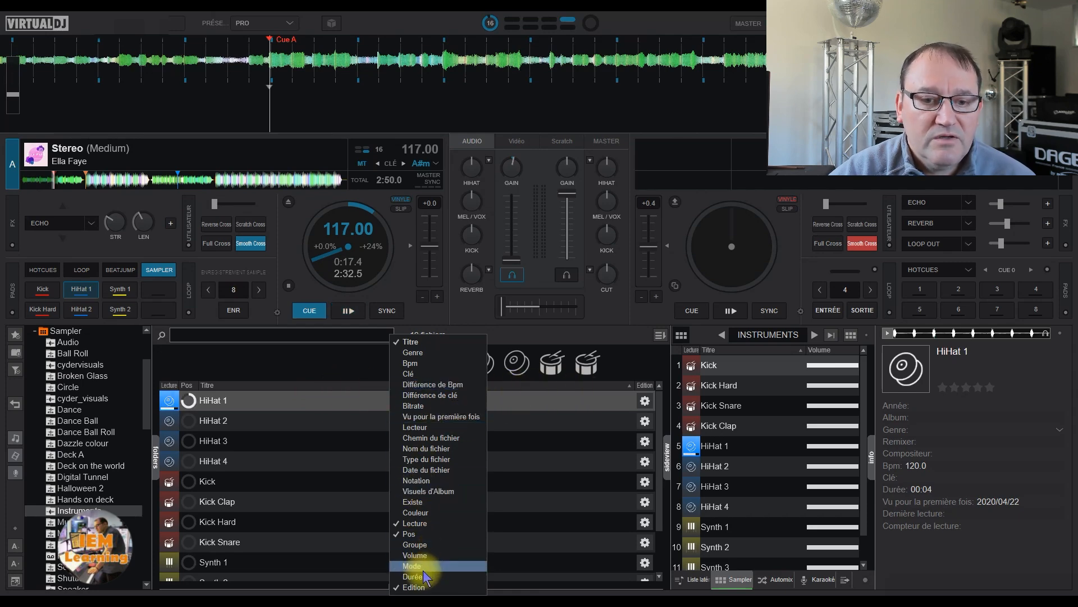
click(355, 357)
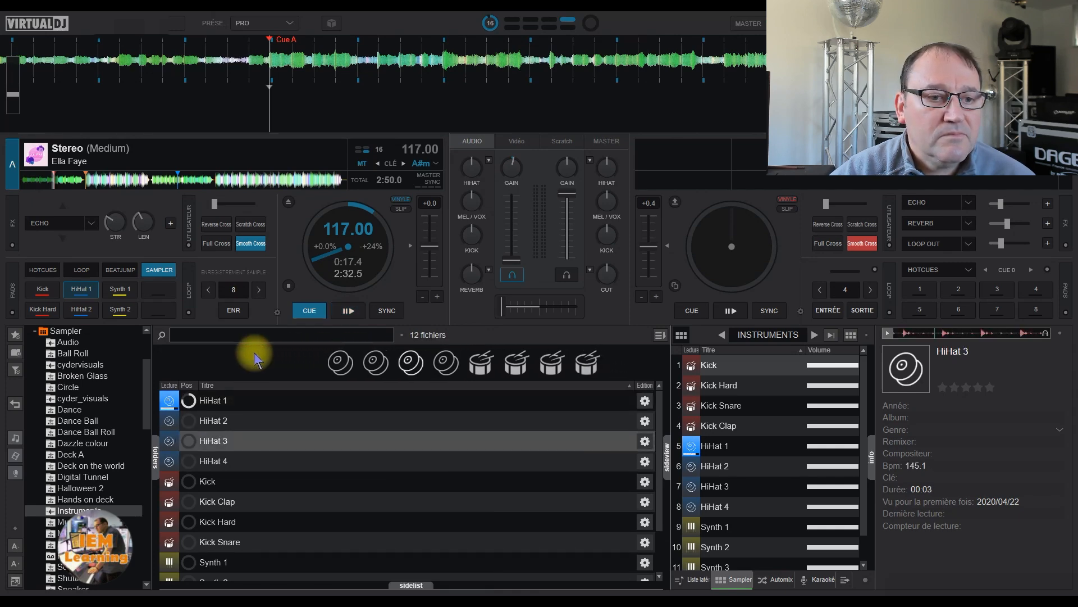
click(169, 399)
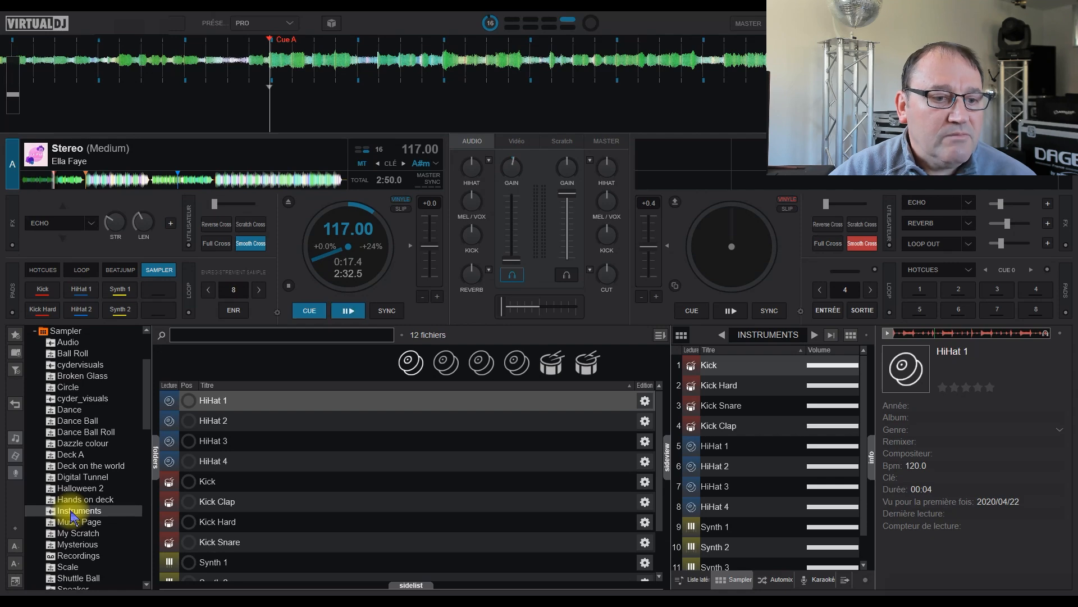
- Check the context options of the Instruments bank and show the HiHat 1 sample file in File Explorer
right_click(72, 515)
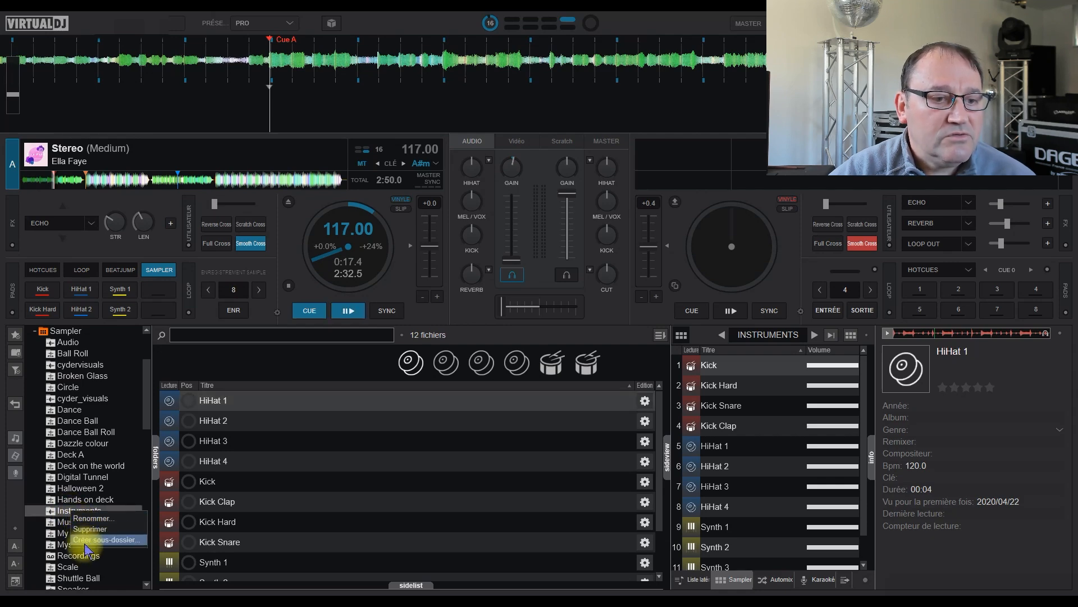
right_click(280, 402)
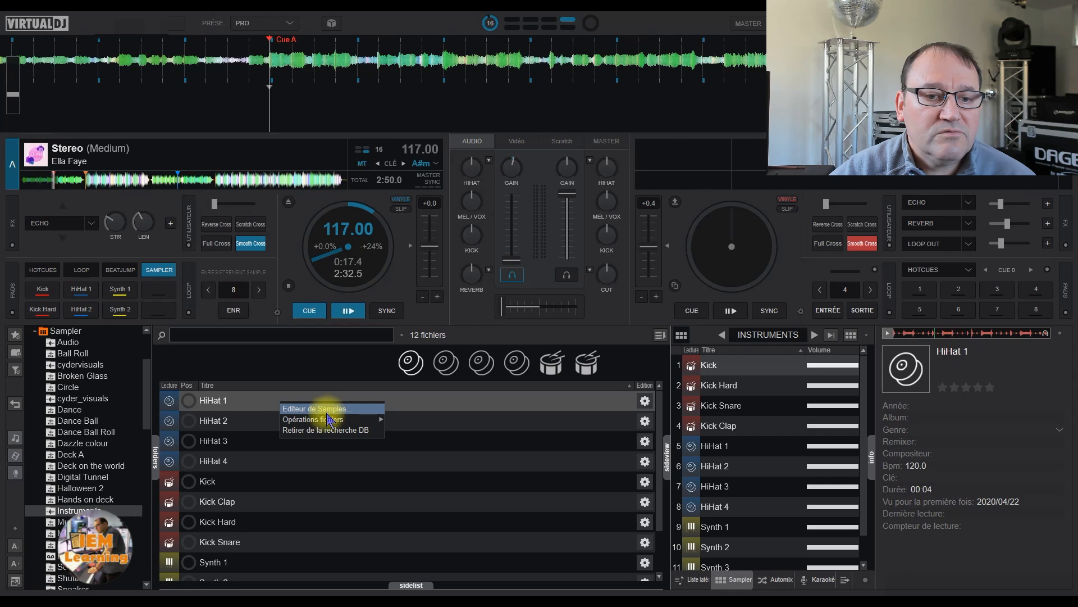
mouse_move(327, 423)
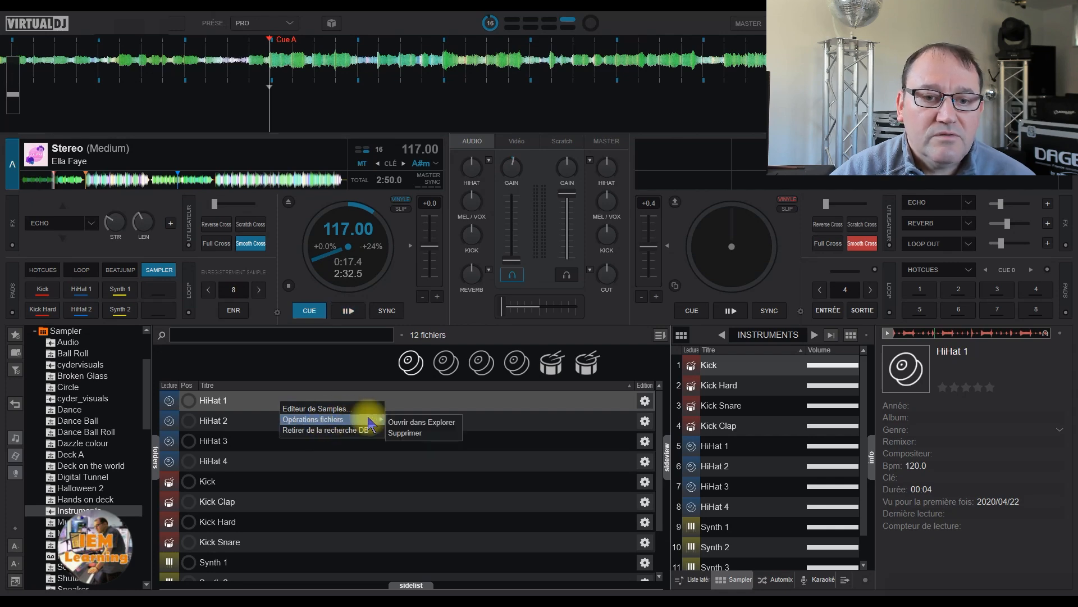
click(420, 423)
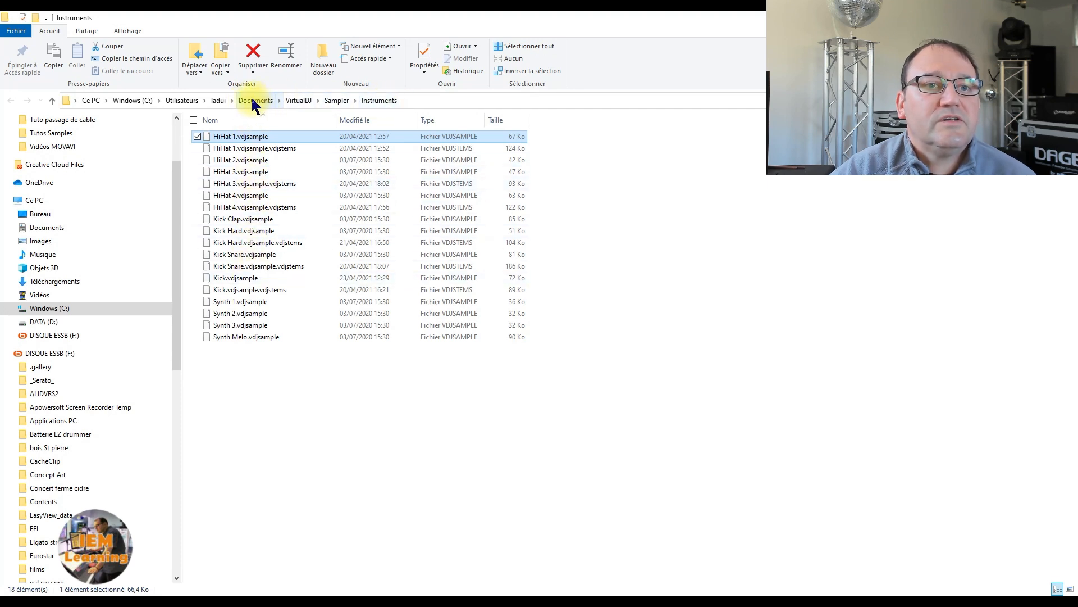
- Go up to the VirtualDJ documents folder and open its Sampler subfolder to examine the stored sample banks
click(302, 101)
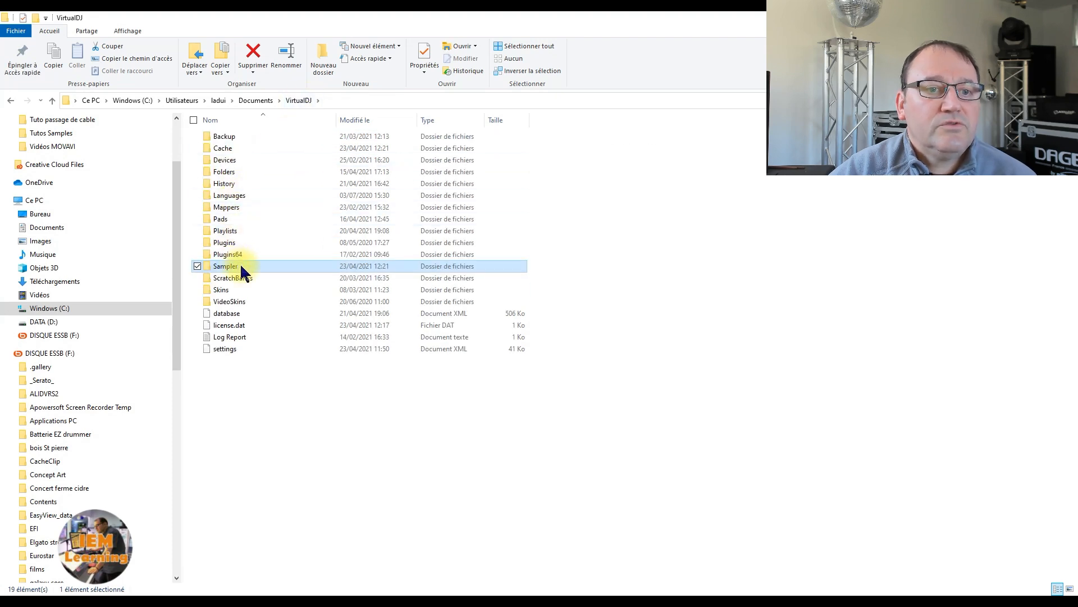
double_click(241, 269)
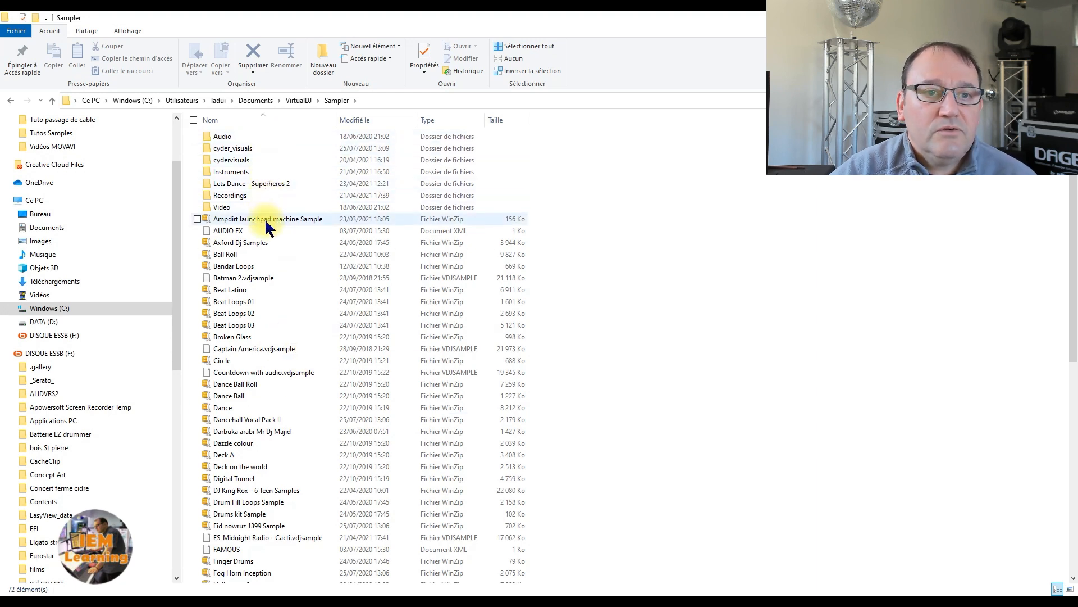
mouse_move(264, 218)
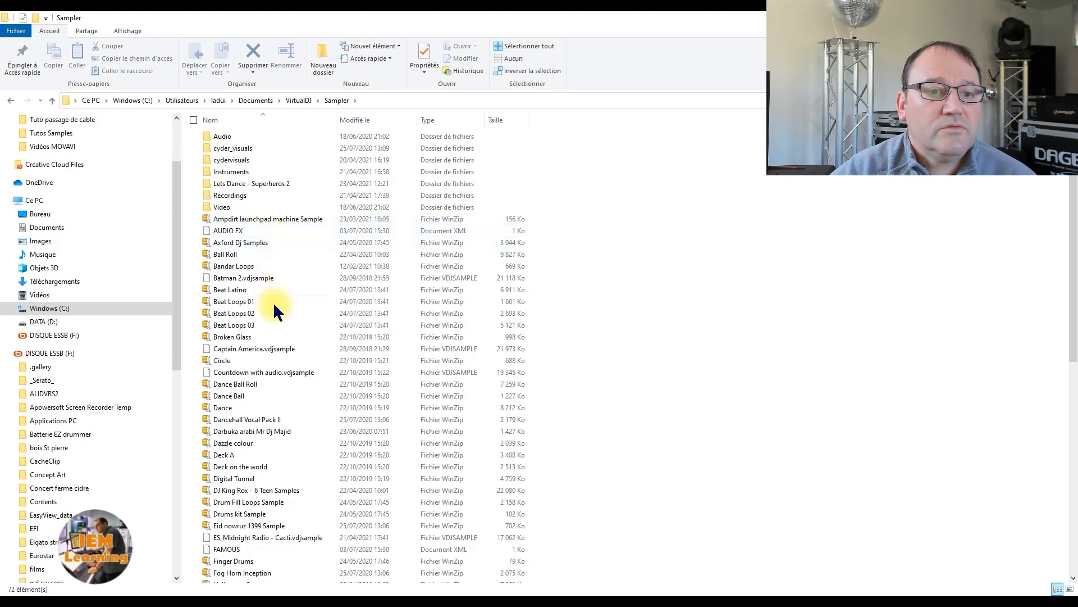
mouse_move(265, 347)
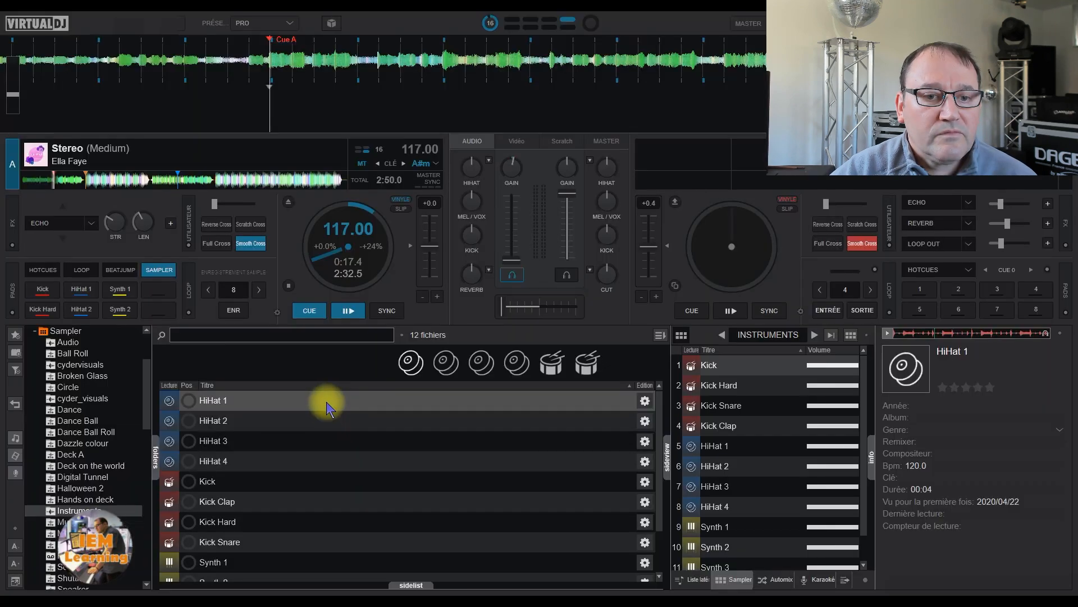
- Check the context options of HiHat 1 in the main sample list and the available columns of the side sampler list
right_click(328, 403)
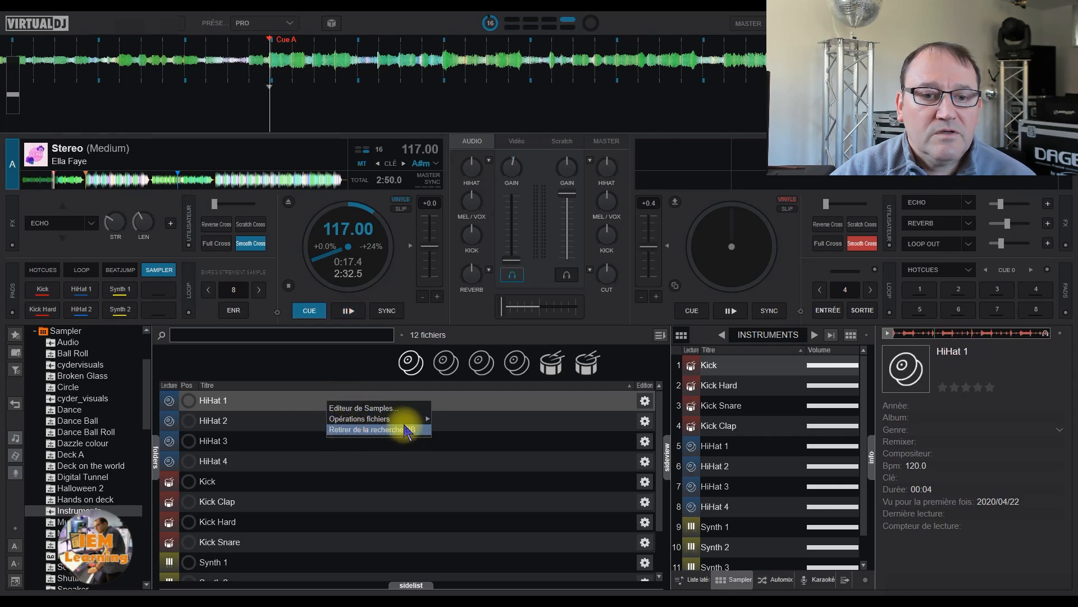
mouse_move(409, 420)
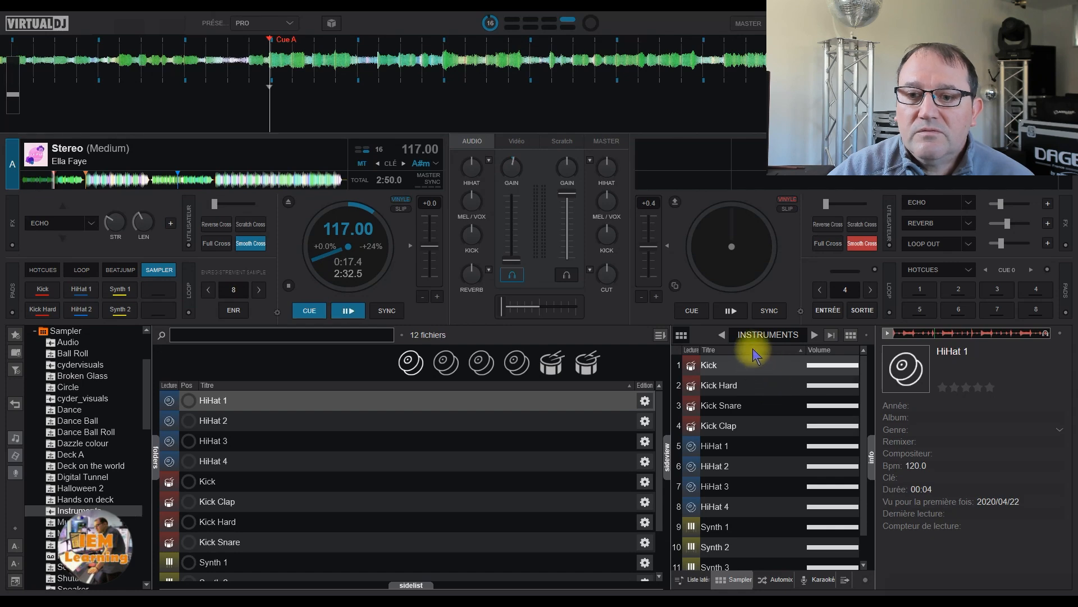
right_click(758, 355)
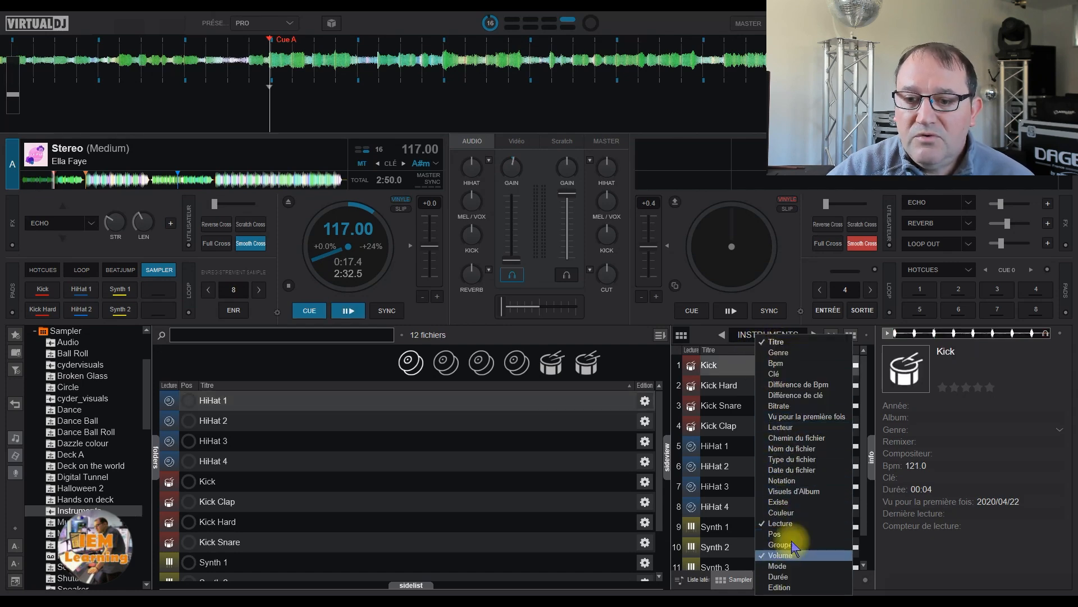
- Sort the side sampler list by title in ascending order, and try the pad grid view before returning to the list
click(743, 351)
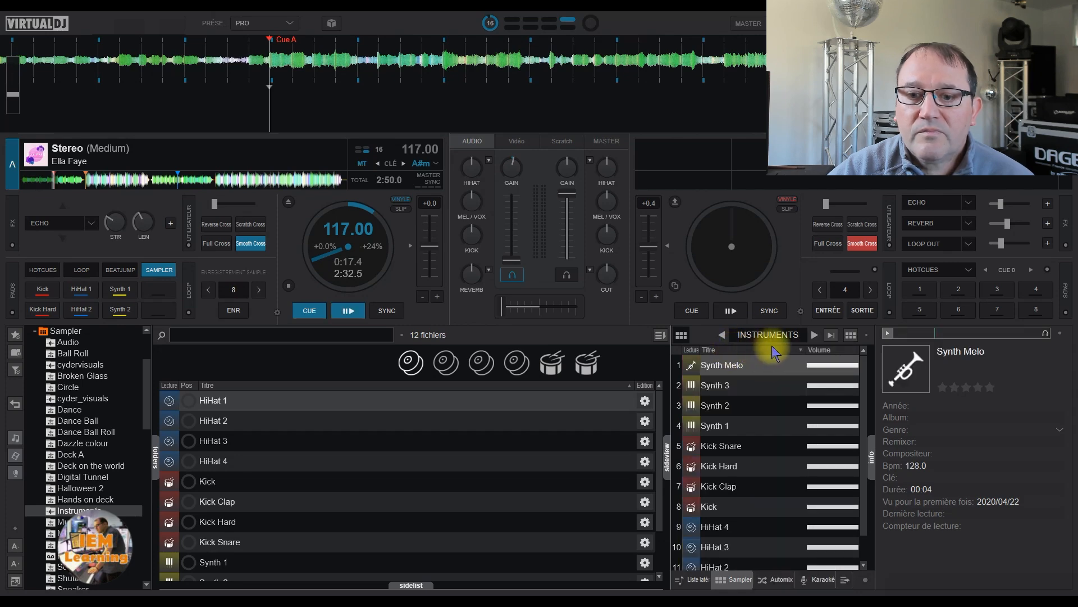
click(789, 346)
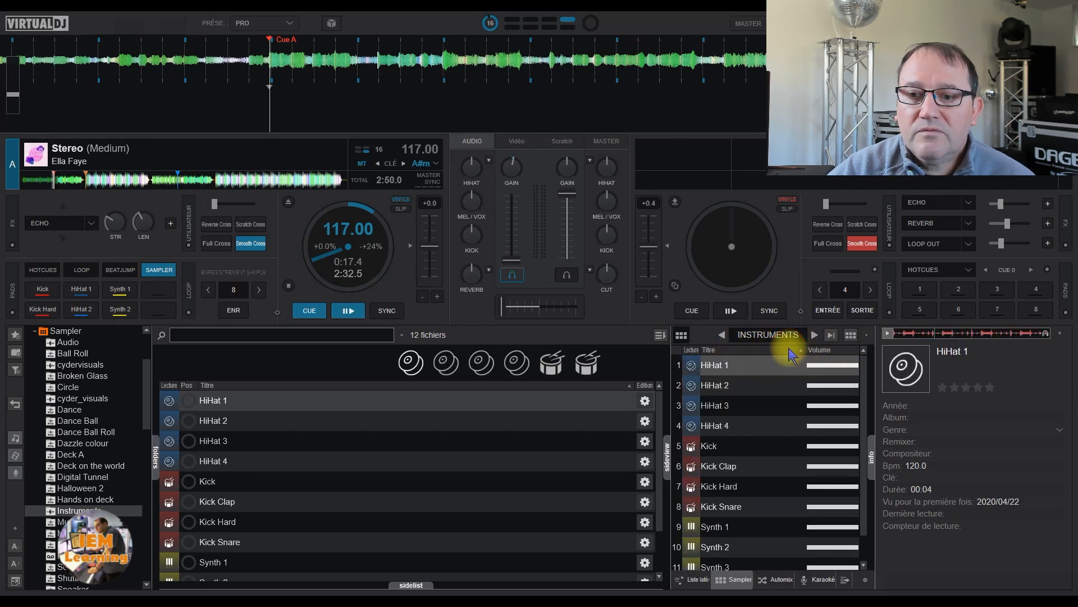
click(851, 336)
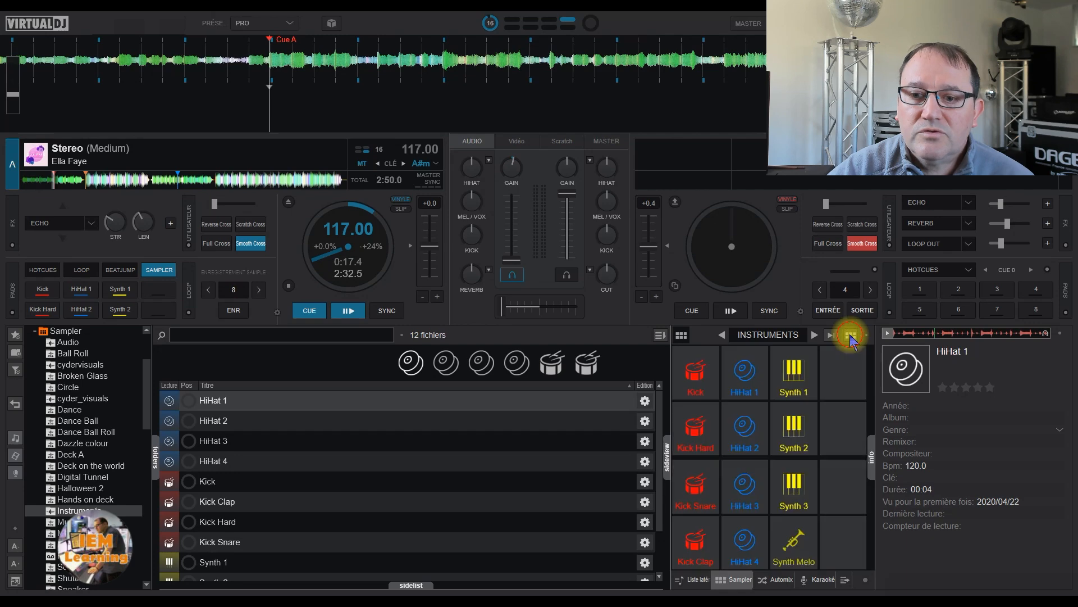
click(851, 337)
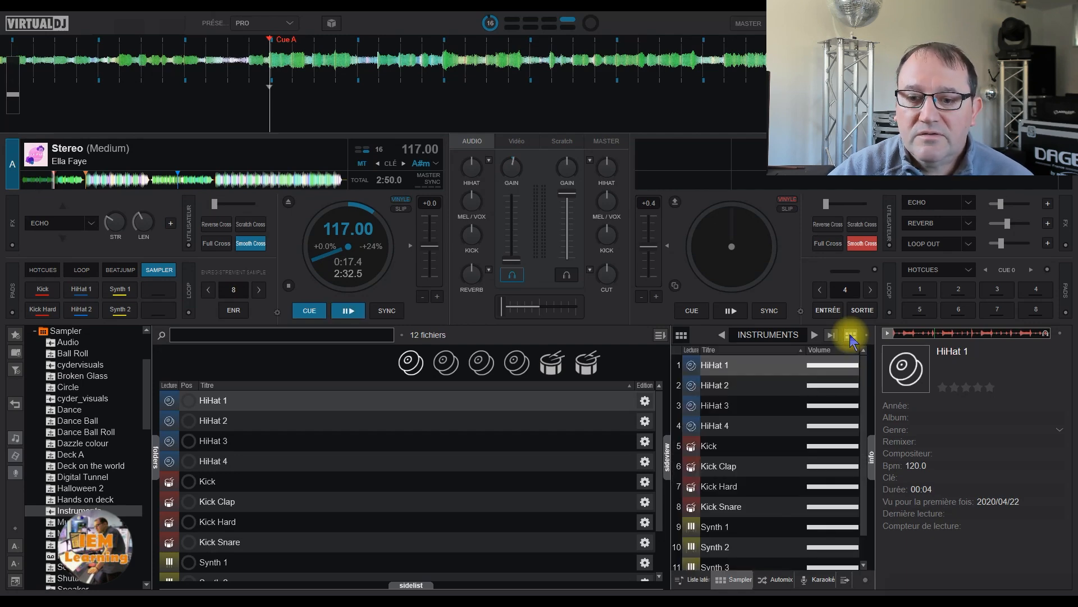
- Check the context options of HiHat 1 in the side sampler list, including group assignment and removal, without applying any
right_click(738, 365)
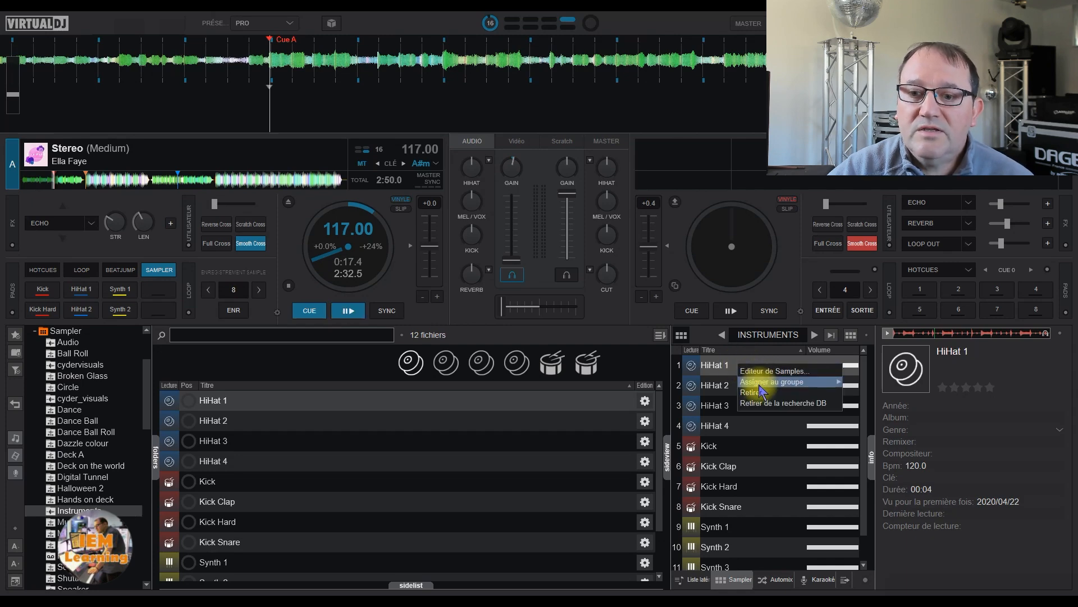
mouse_move(759, 382)
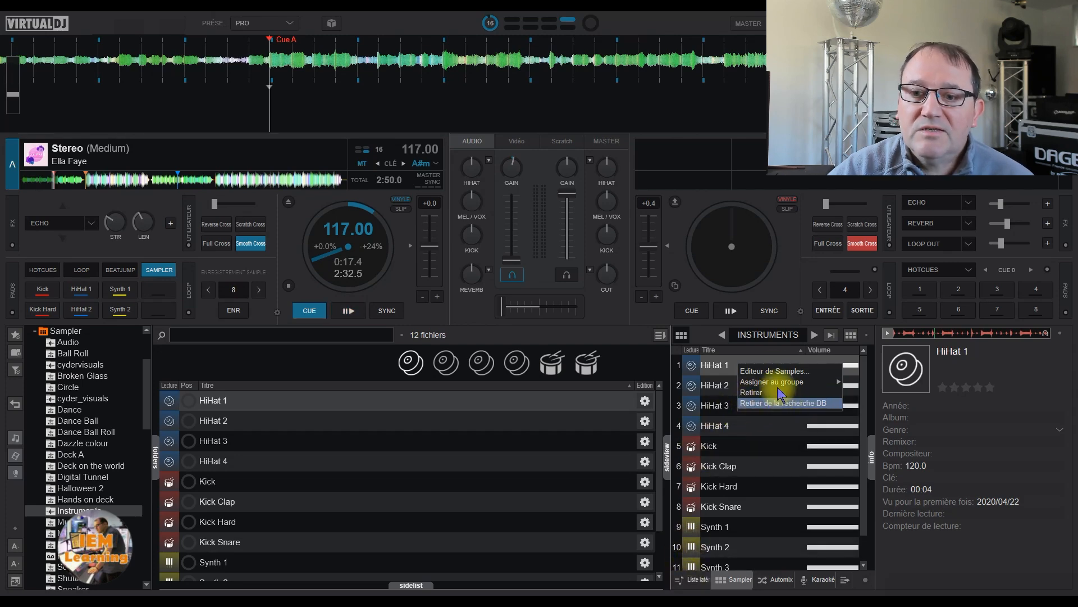
click(709, 340)
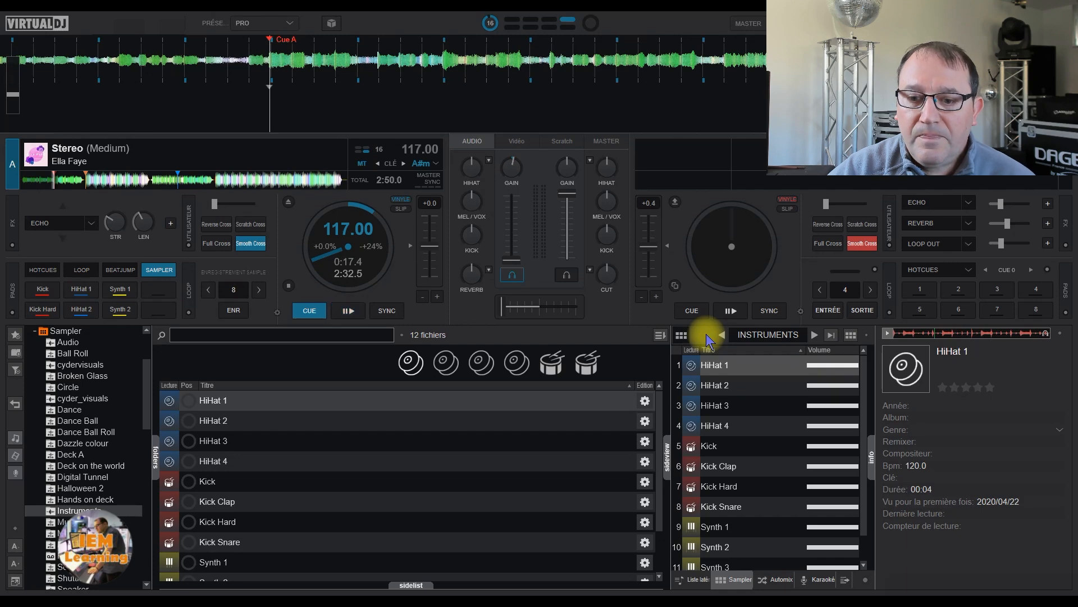
- Show the INSTRUMENTS bank as a pad grid and check the context options of the Kick pad
click(849, 335)
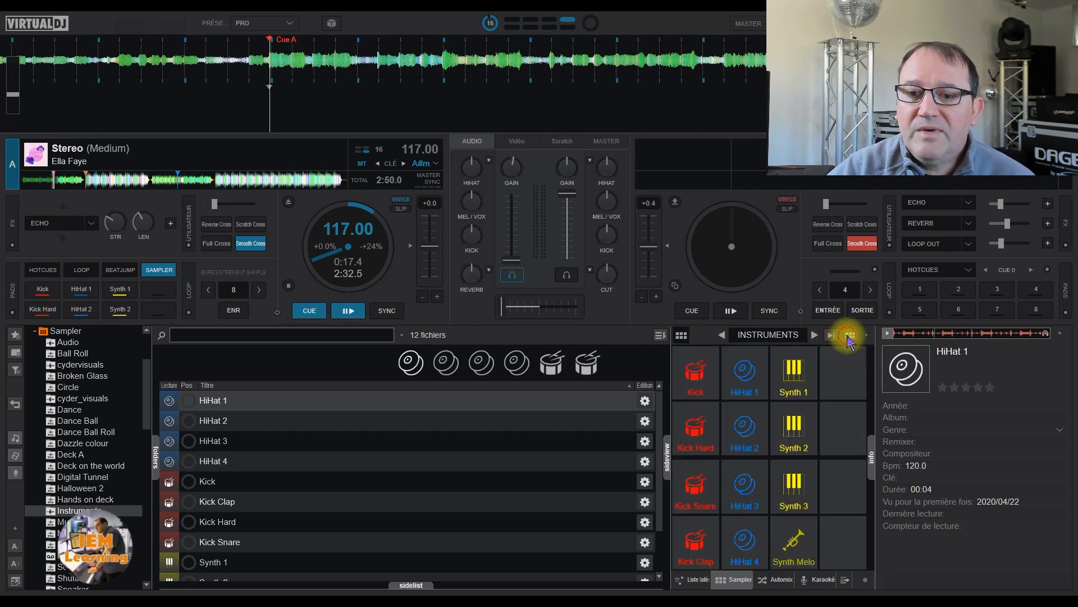
right_click(696, 377)
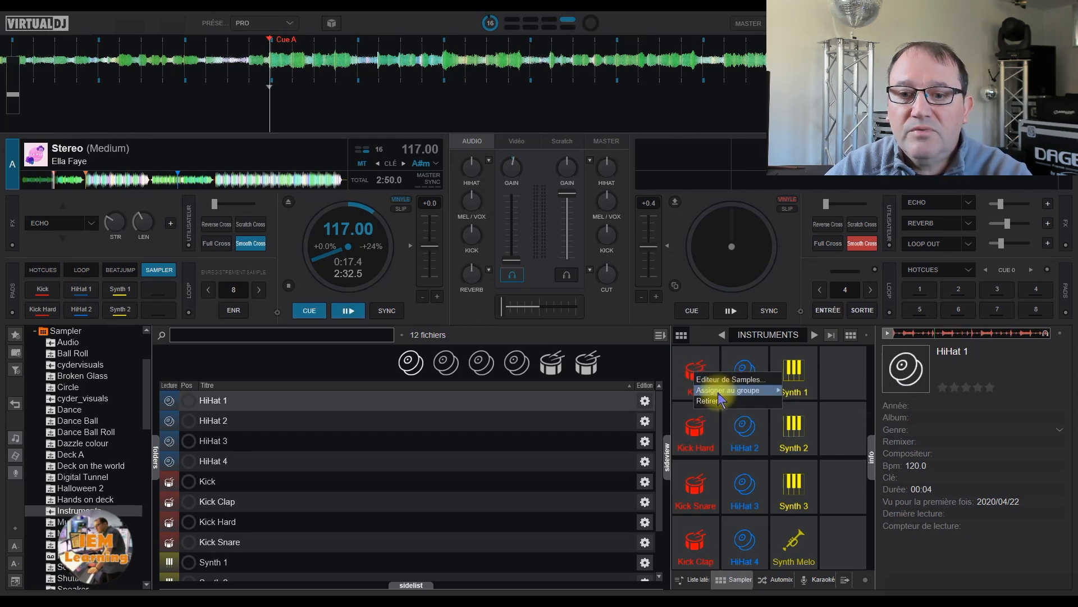
mouse_move(724, 390)
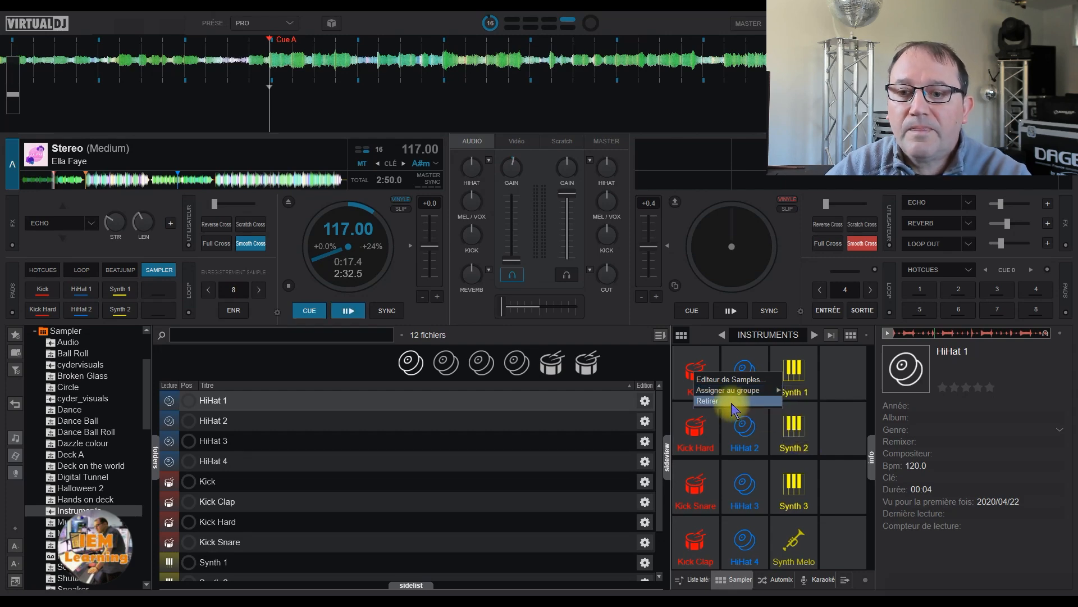
click(701, 336)
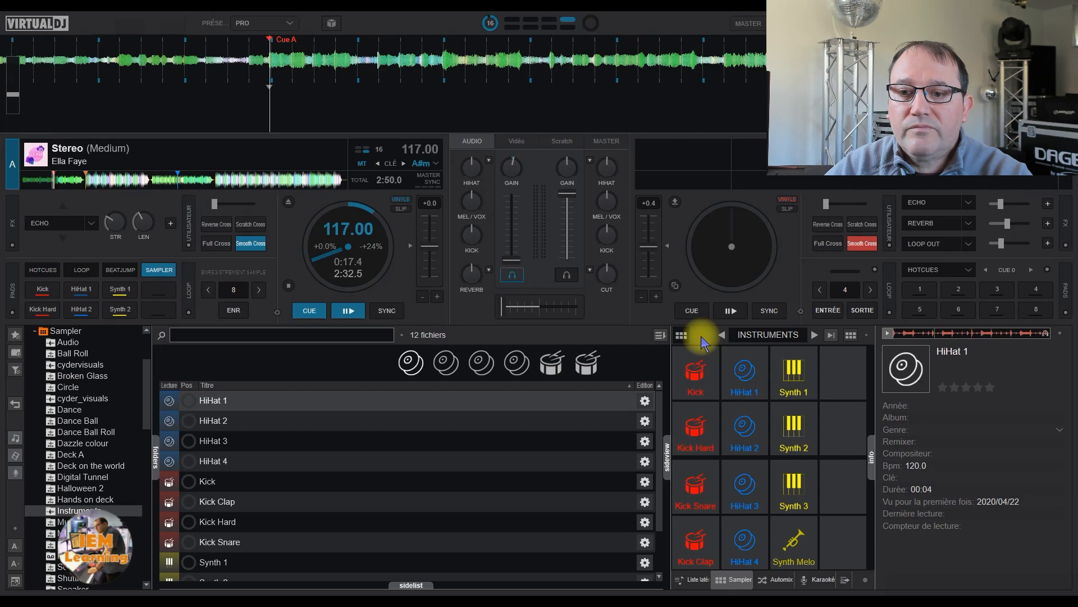
- Look through the list of sample banks, view the dialog for creating a new bank and close it without creating one
click(764, 337)
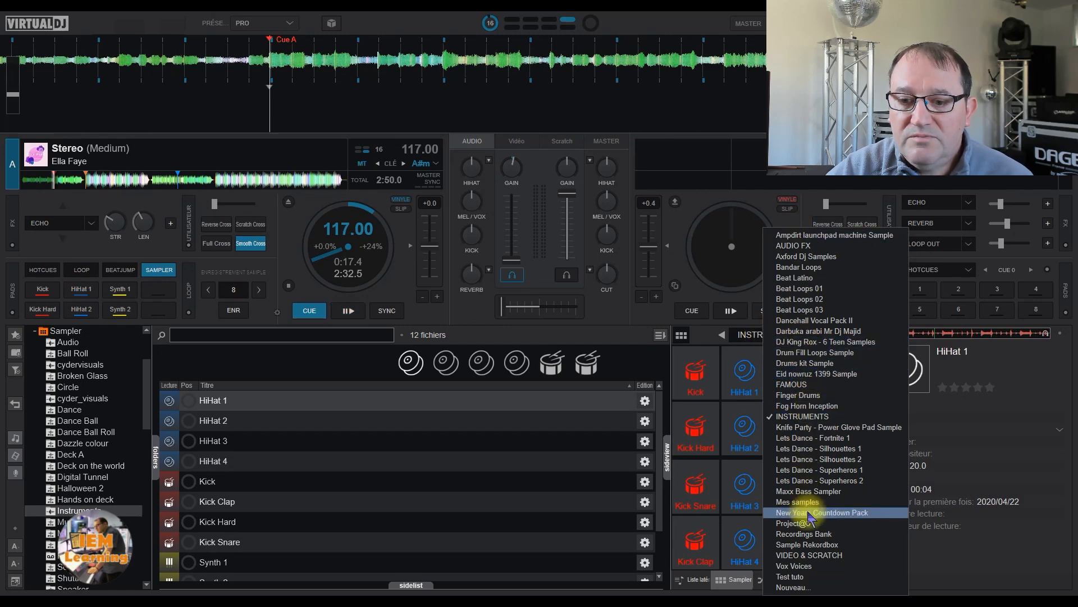
click(794, 586)
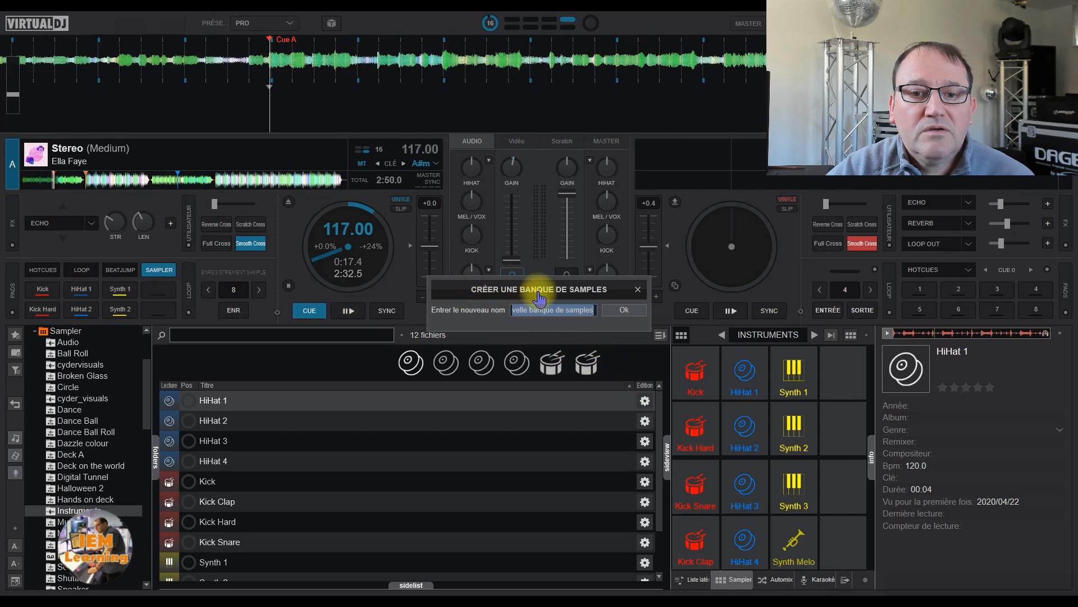
click(637, 290)
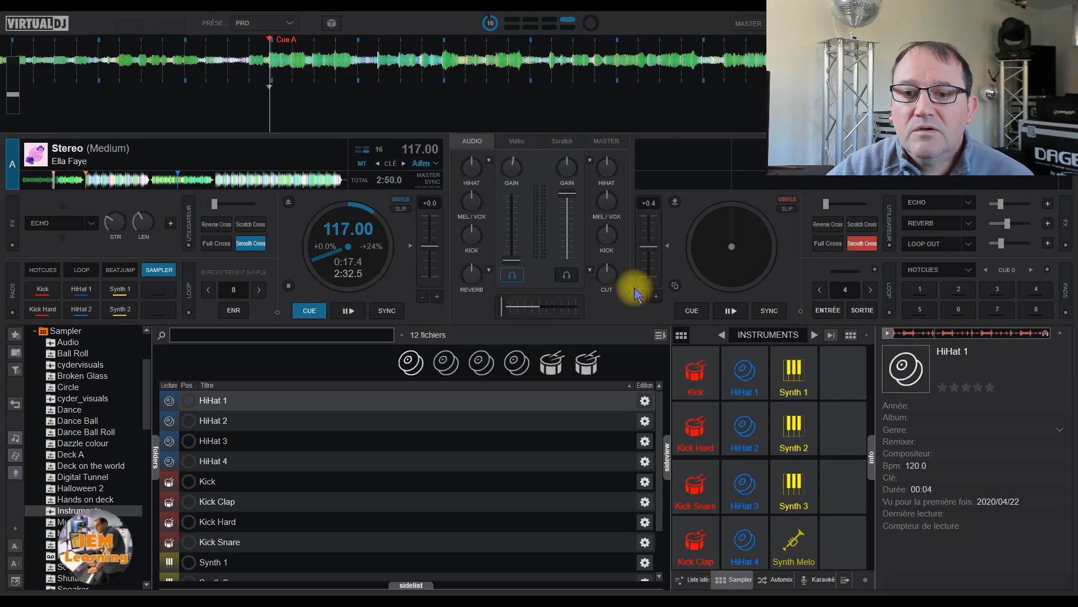
- Step through the neighbouring banks Fog Horn Inception and Knife Party - Power Glove Pad, and return to INSTRUMENTS
click(722, 334)
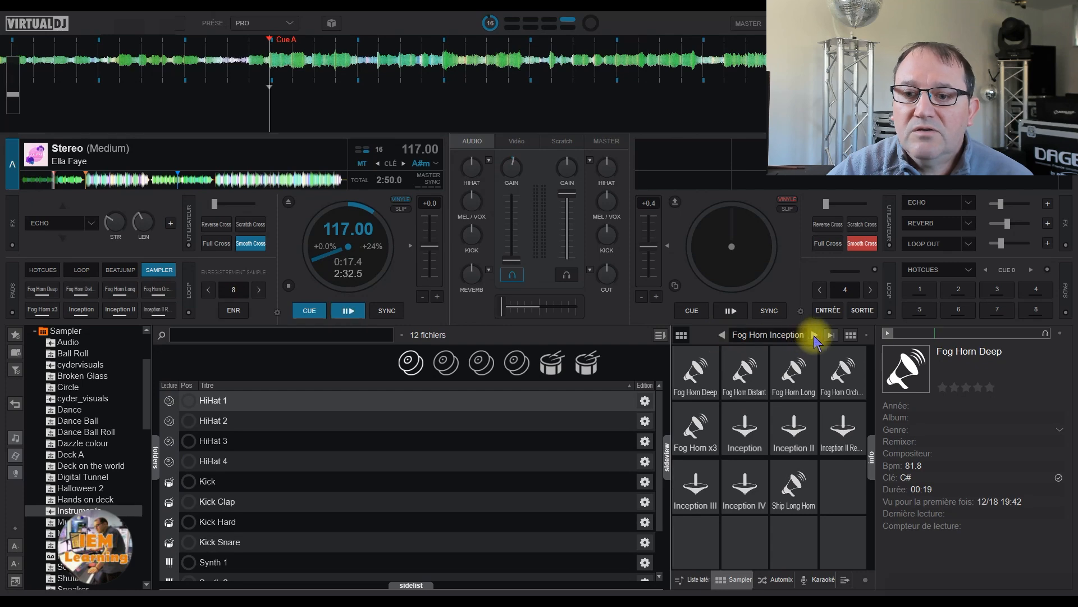
click(814, 335)
click(814, 335)
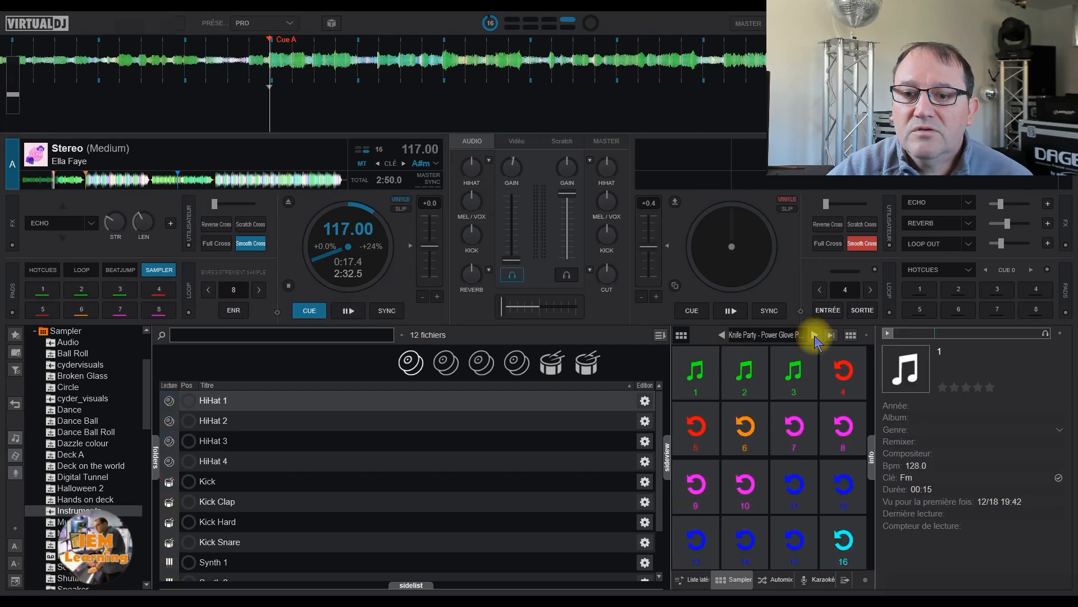
click(723, 334)
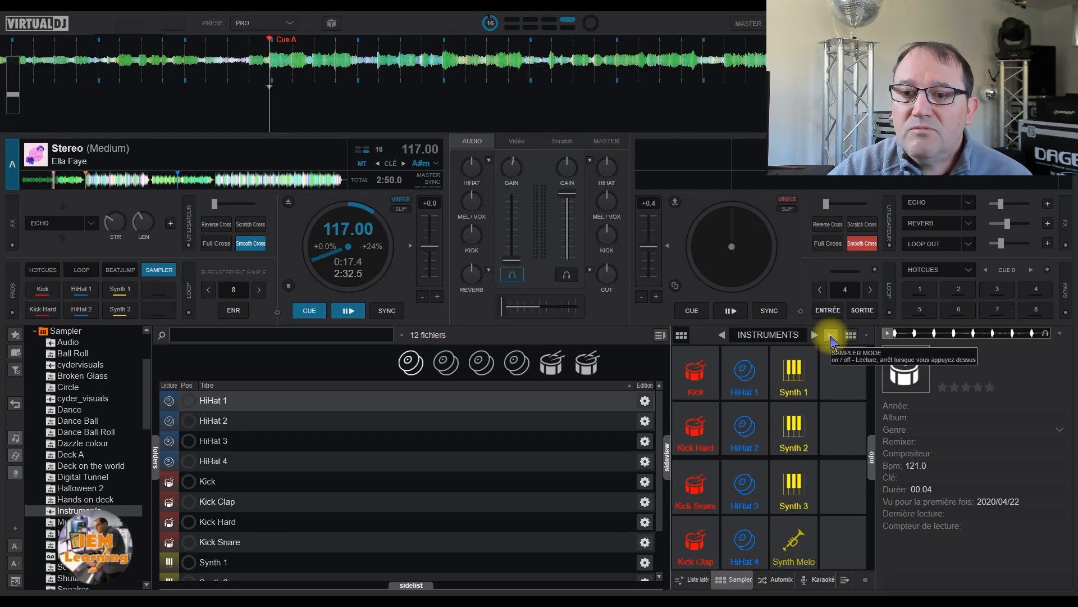
- Test the on/off trigger mode and the mode following it by playing the Kick Clap pad
click(695, 542)
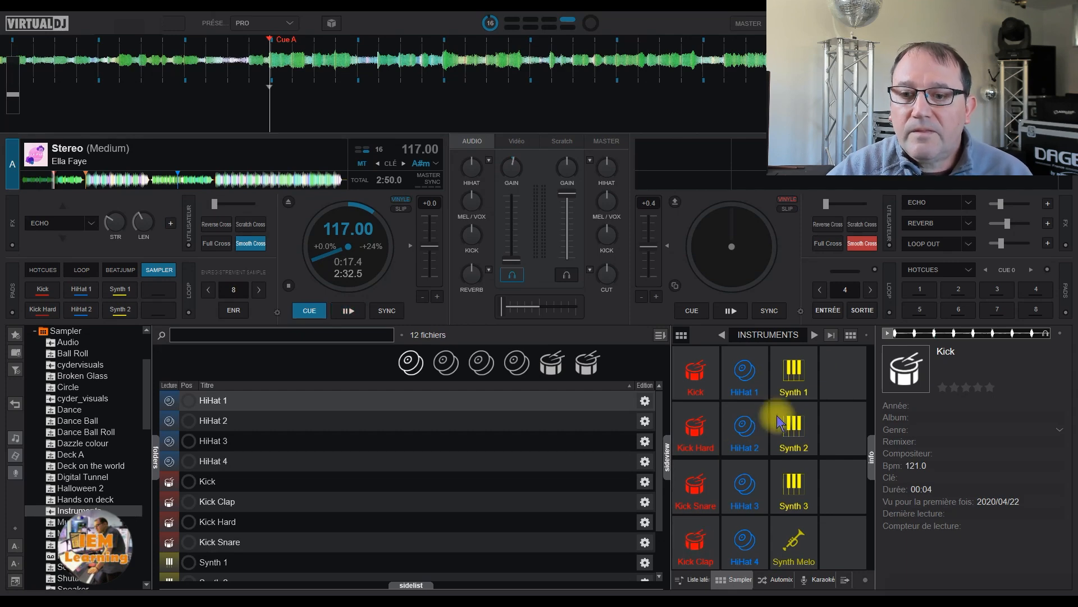
click(697, 544)
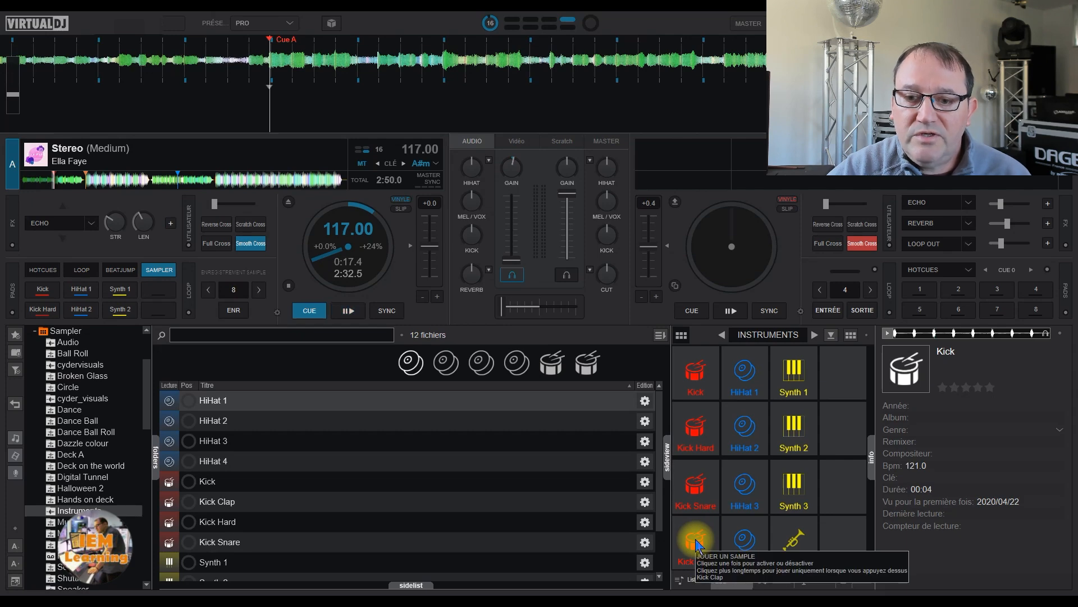
click(697, 542)
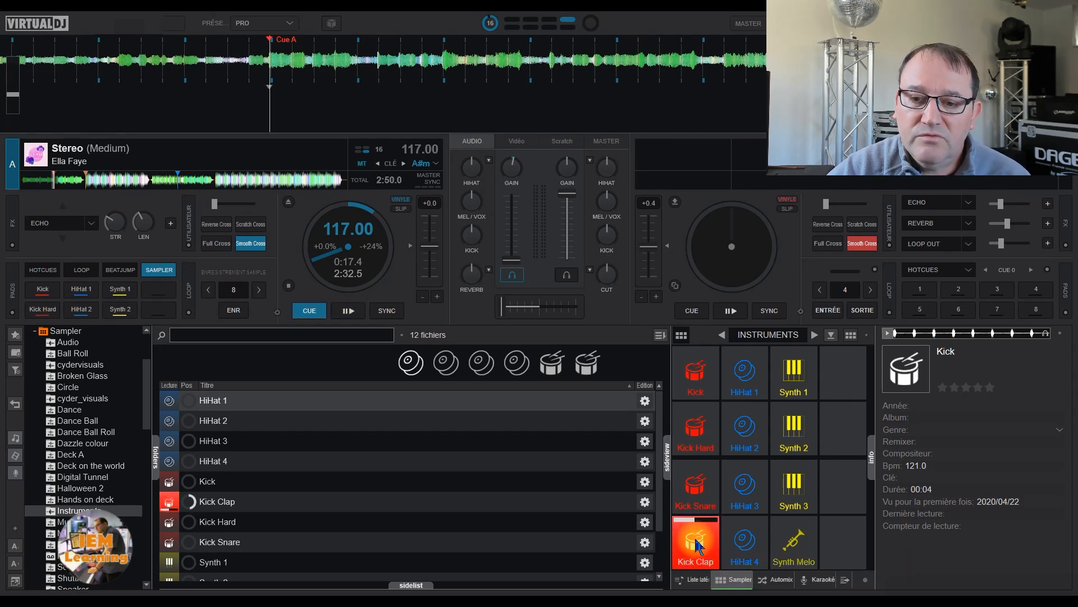
click(696, 542)
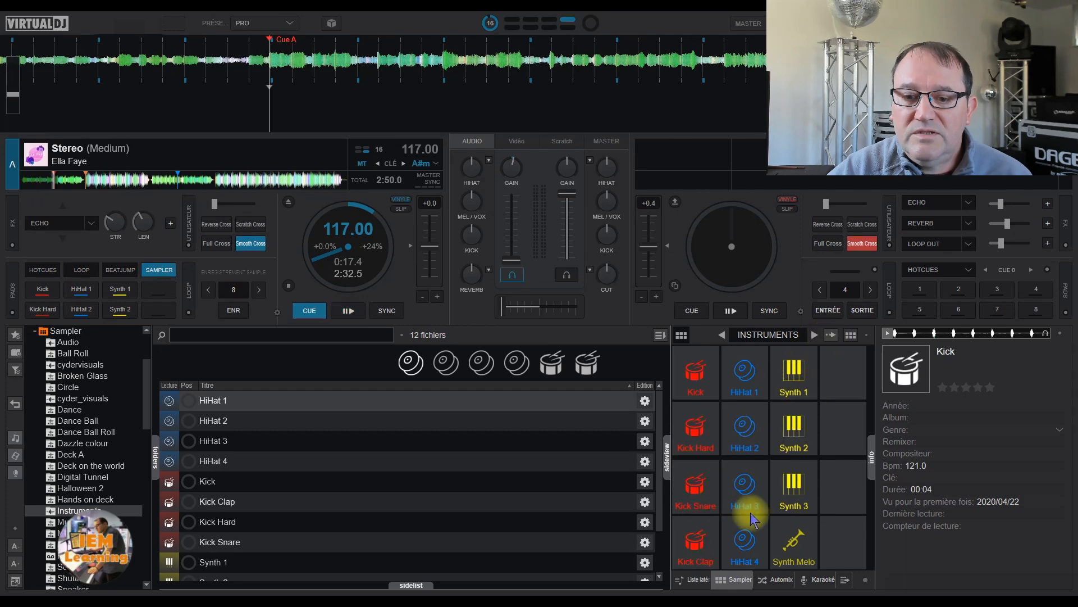
- With the third trigger mode active, play the Kick Clap and HiHat 4 pads together and stop HiHat 4
click(695, 545)
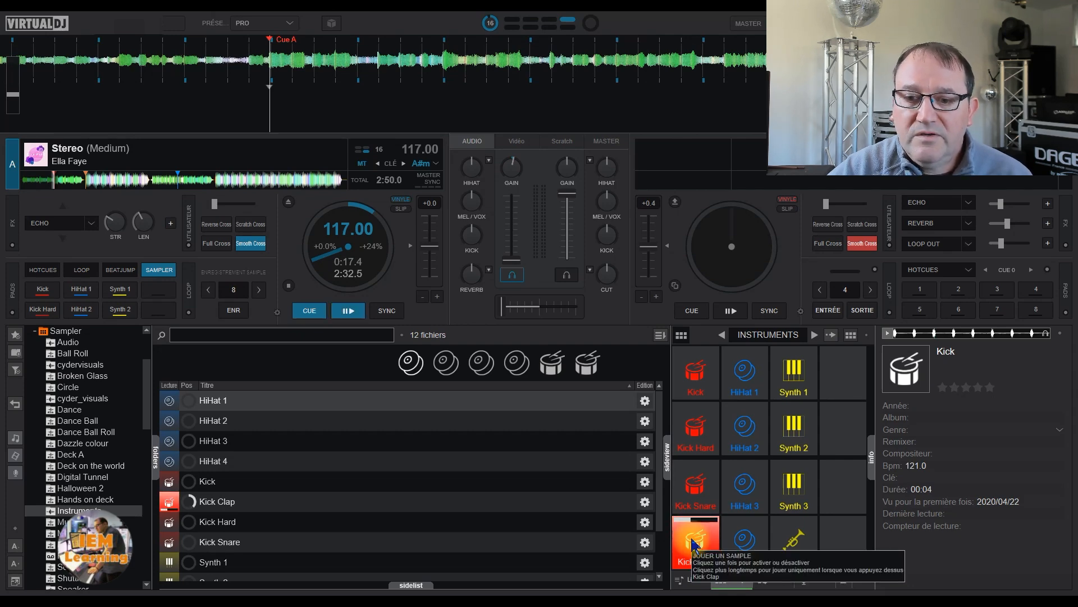
click(743, 540)
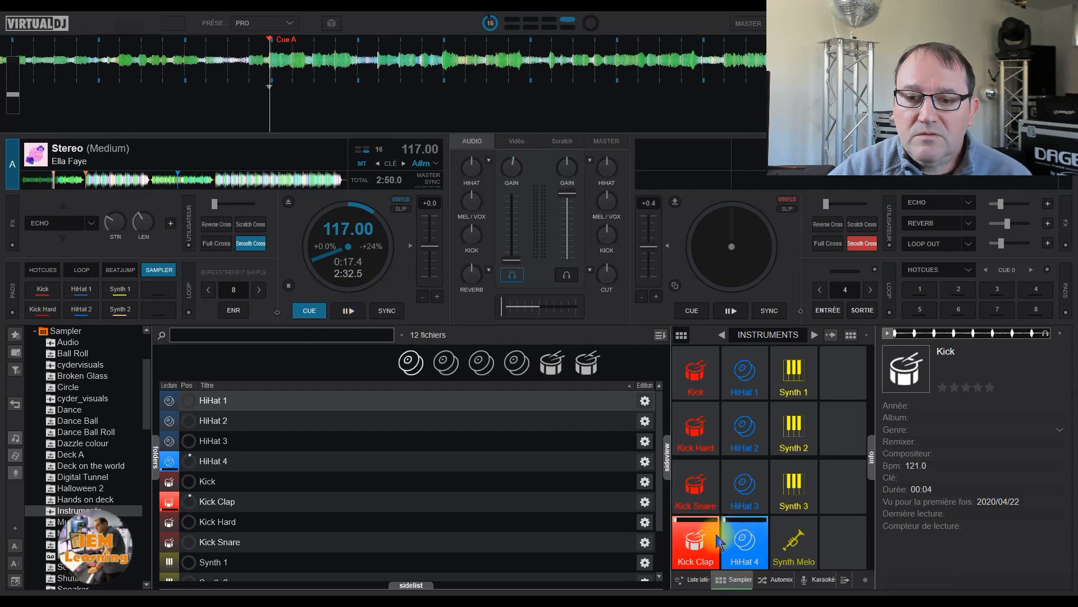
click(752, 546)
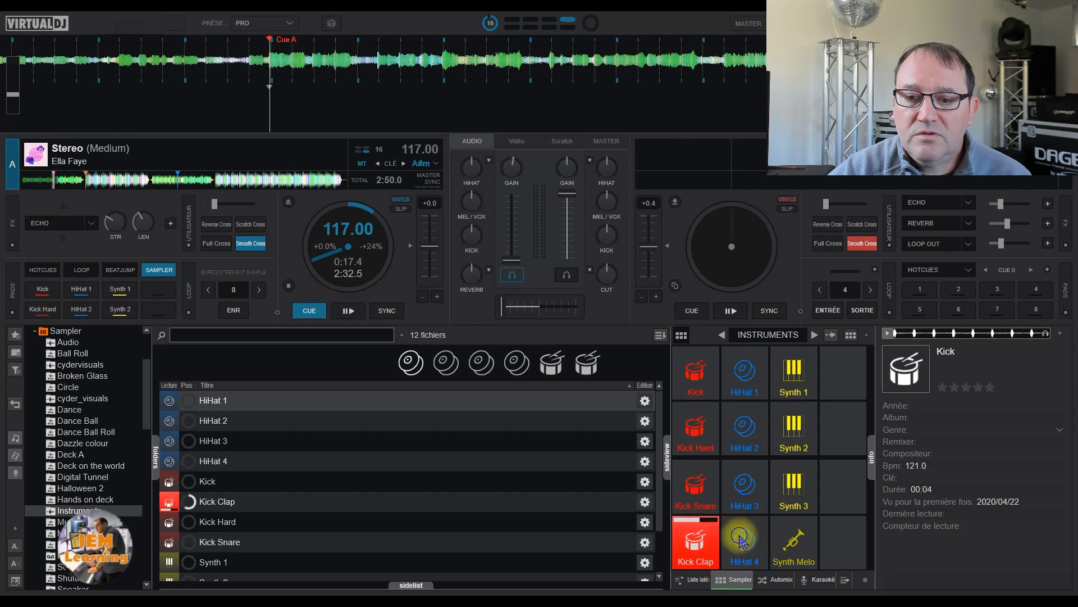
- Test the remaining trigger mode by playing the Kick Clap pad repeatedly, and return the sampler to on/off mode
click(695, 544)
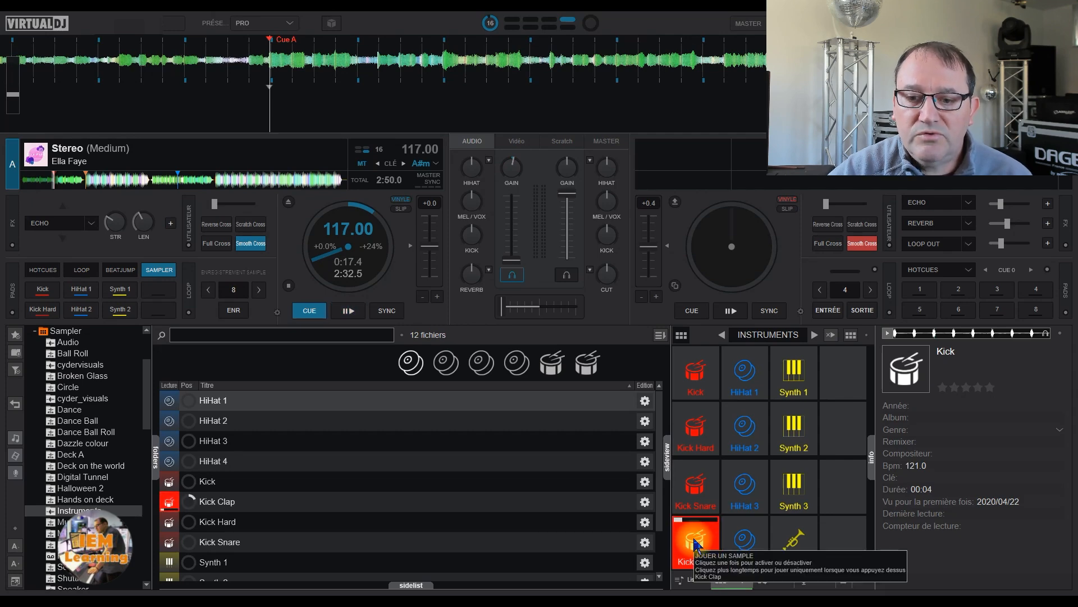
click(694, 539)
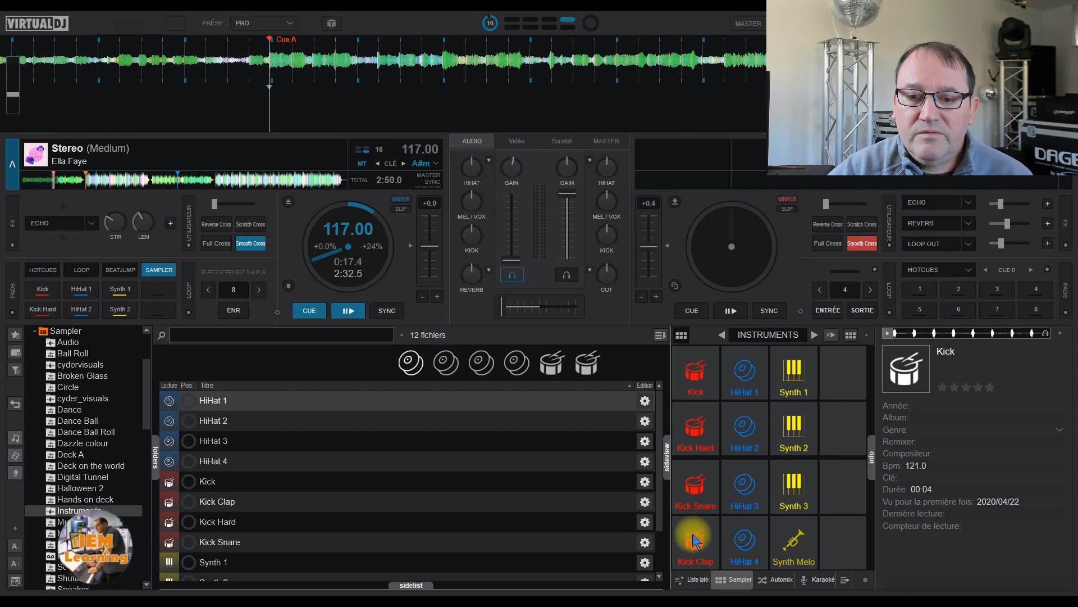
click(696, 542)
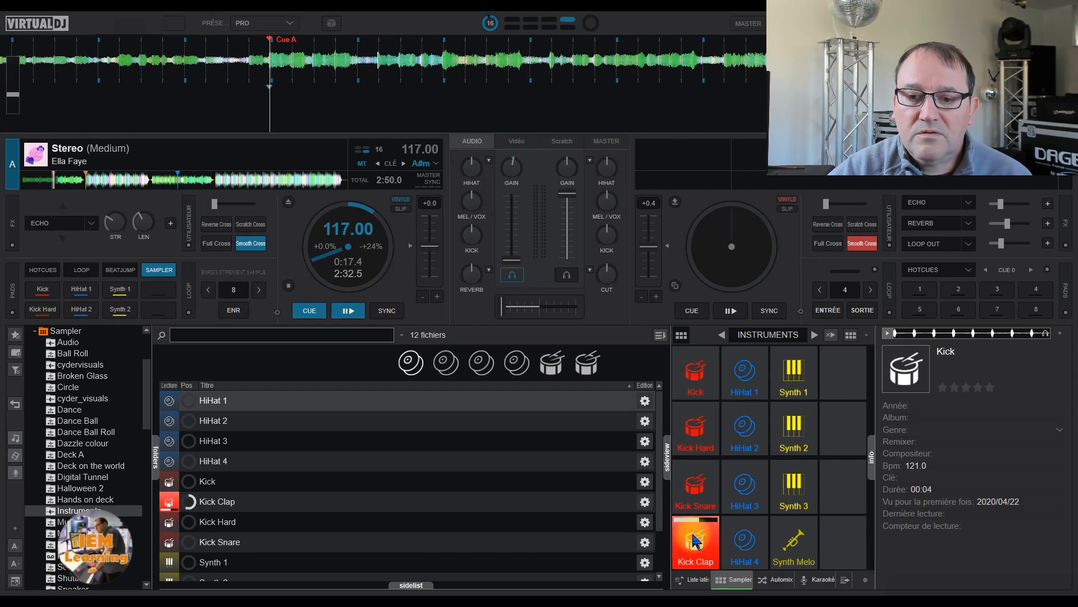
- Set the sampler pad layout to 4 columns
click(866, 339)
mouse_move(877, 342)
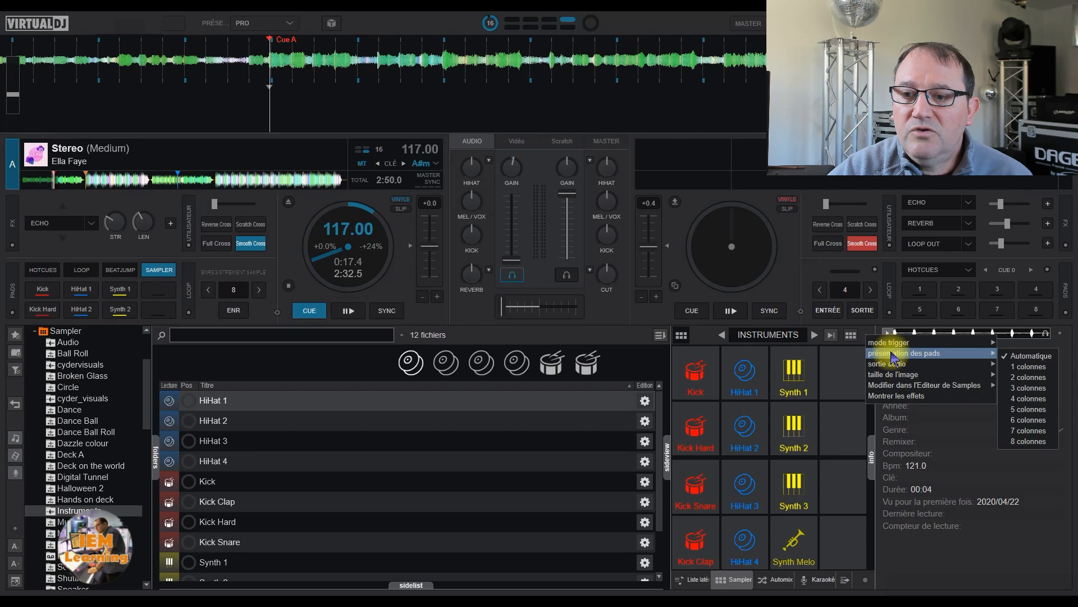
click(1025, 398)
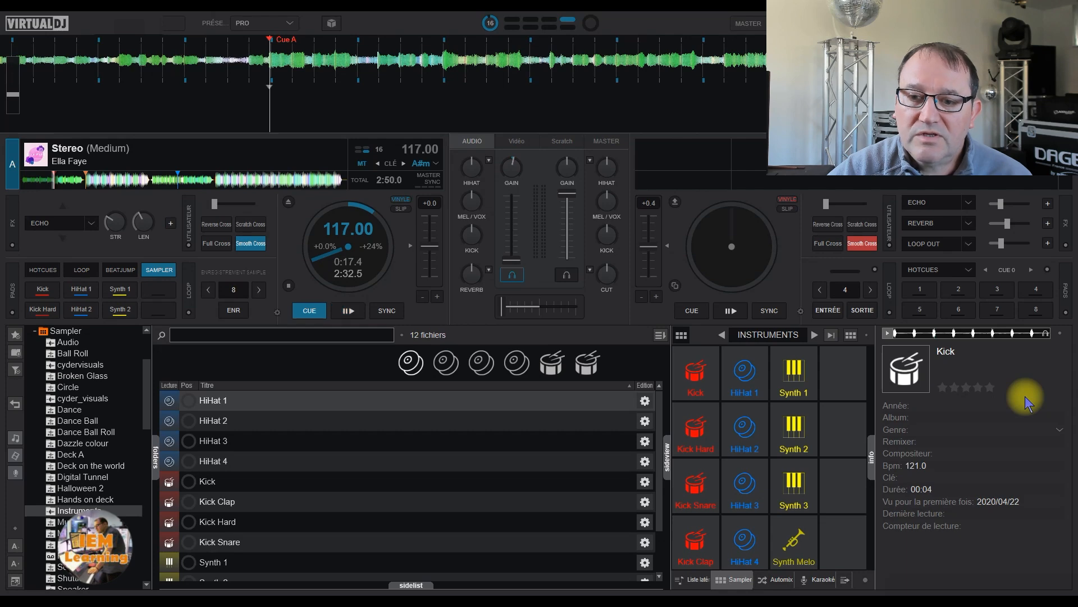
- Dismiss the info panel's options and set the sampler pad layout to 8 columns
right_click(1061, 336)
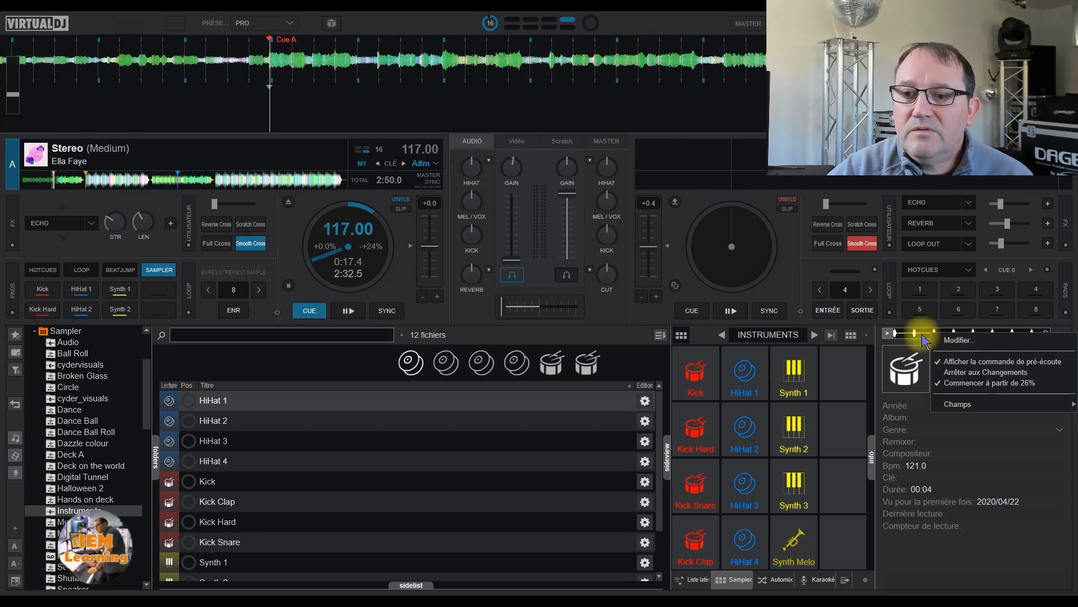
click(866, 336)
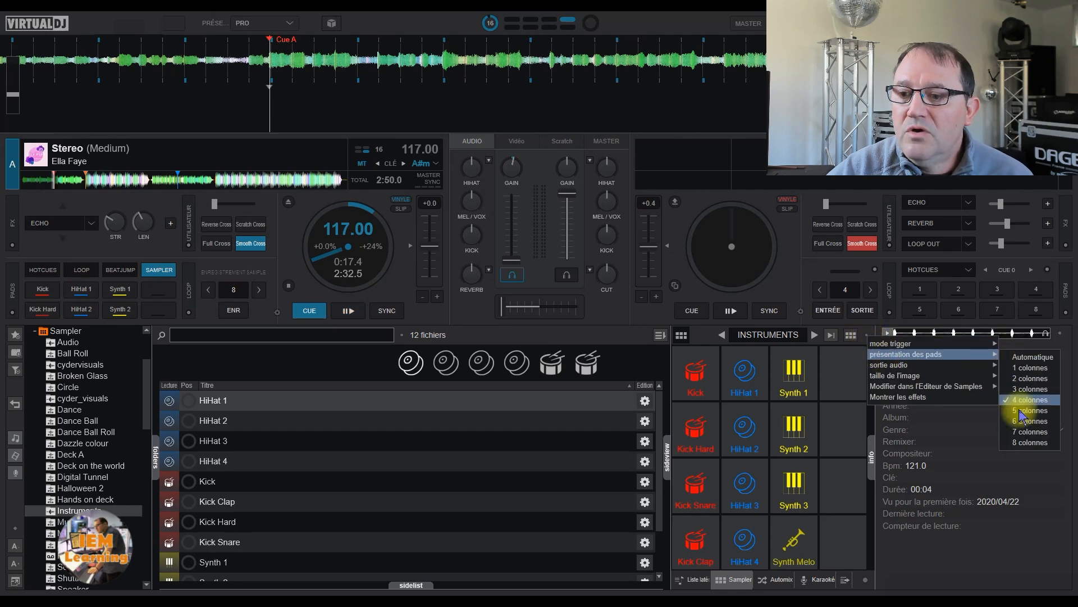
click(1030, 442)
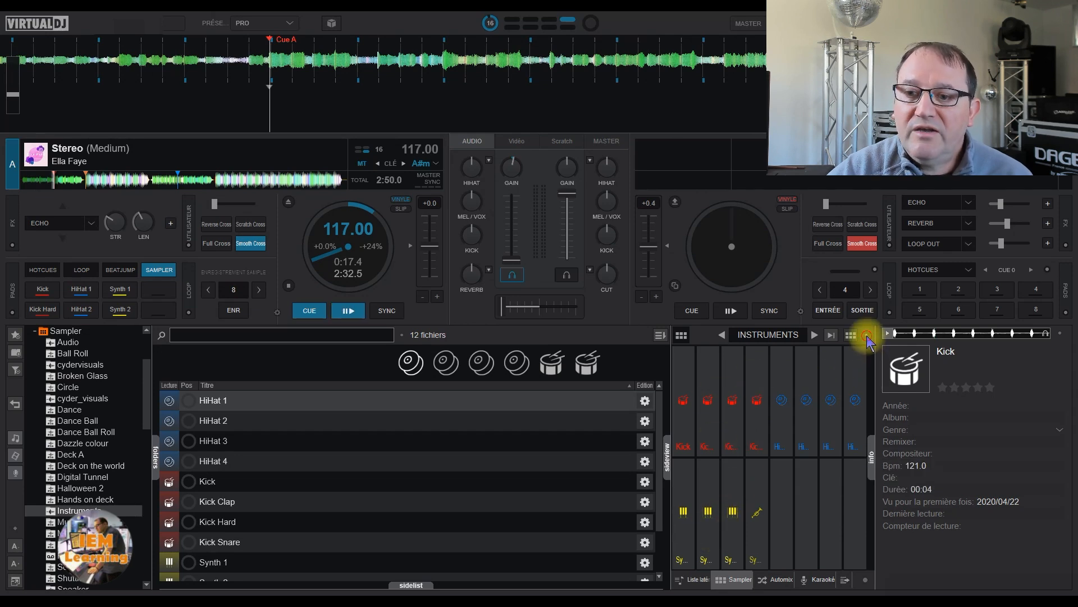
- Set the sampler pad layout to Automatique
click(868, 339)
mouse_move(881, 353)
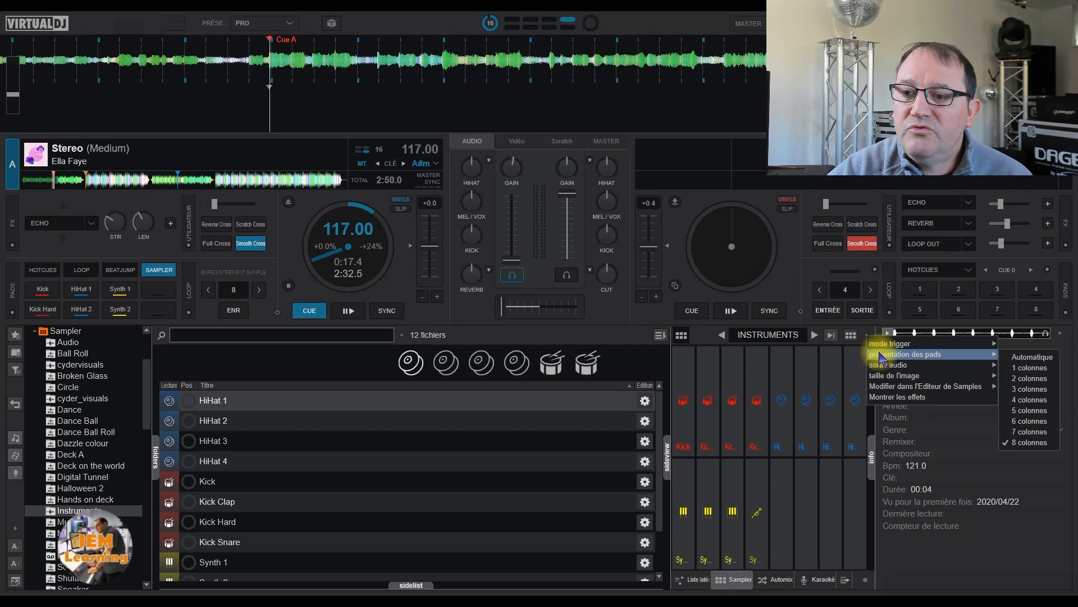
click(1031, 357)
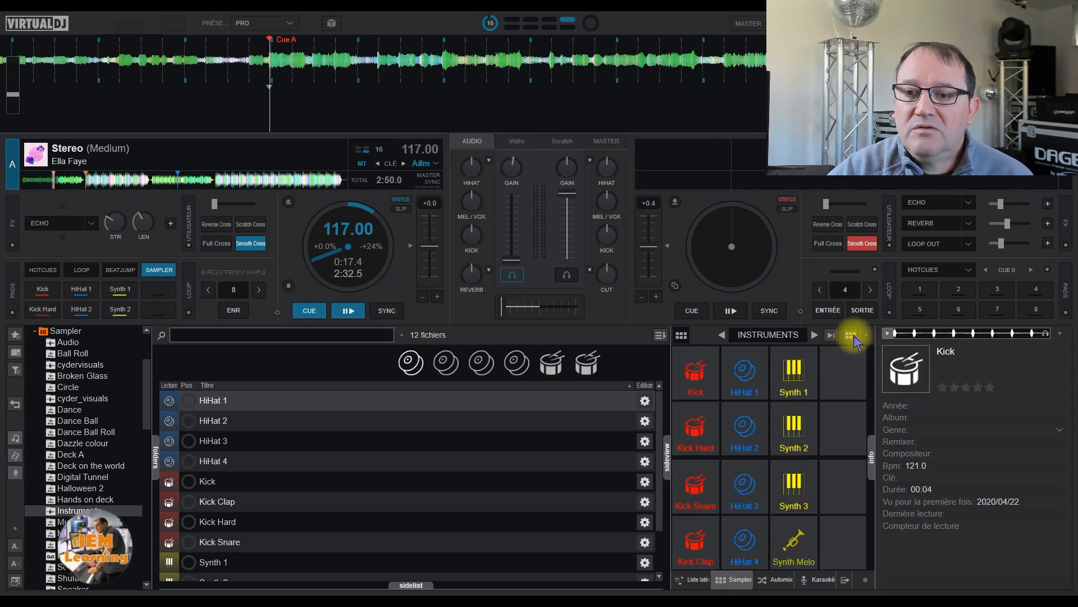
- Compare the sampler's audio output choices in the 2-deck layout with those in the 4-deck layout, and return to 2 decks
click(868, 336)
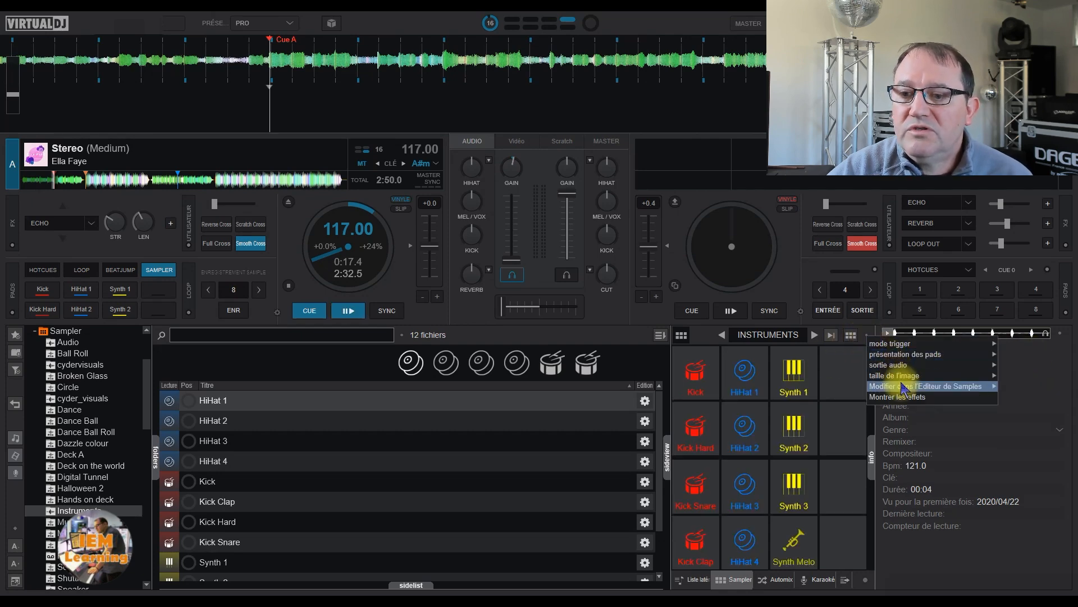
mouse_move(896, 377)
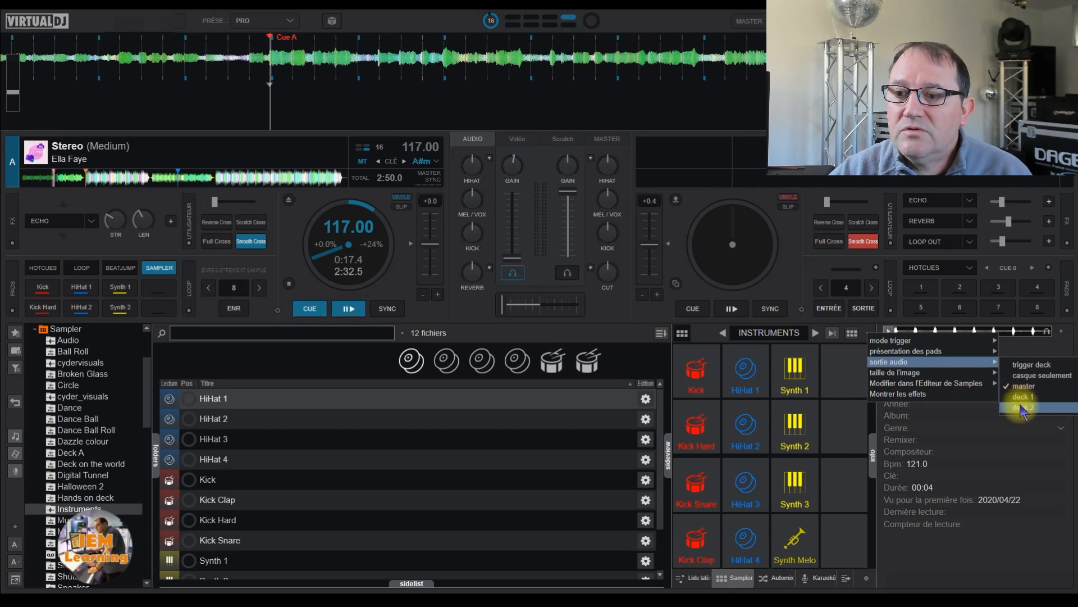
click(290, 23)
click(317, 136)
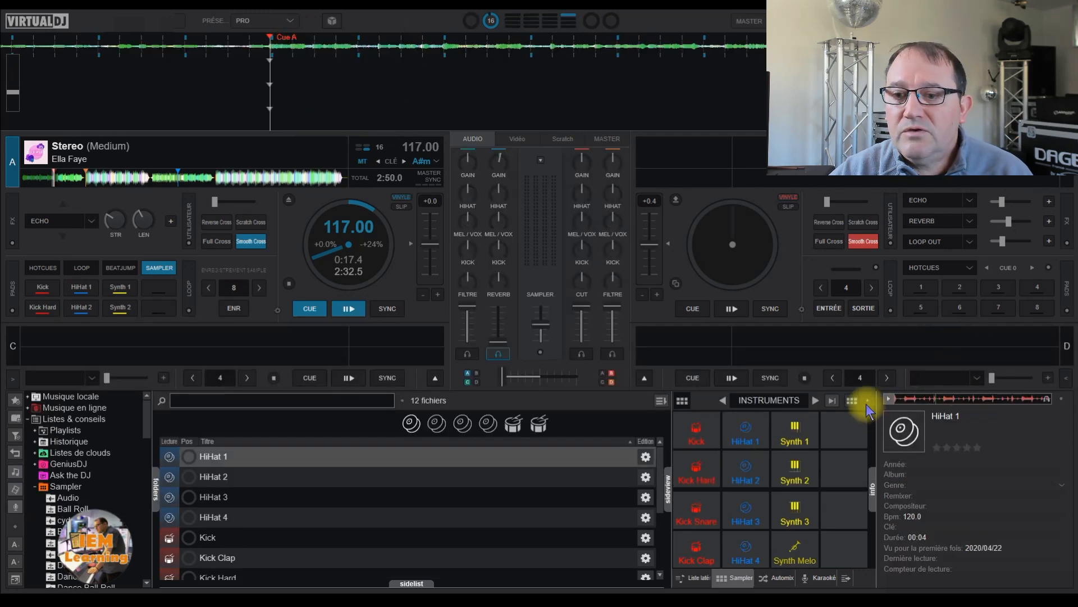
click(868, 404)
mouse_move(886, 433)
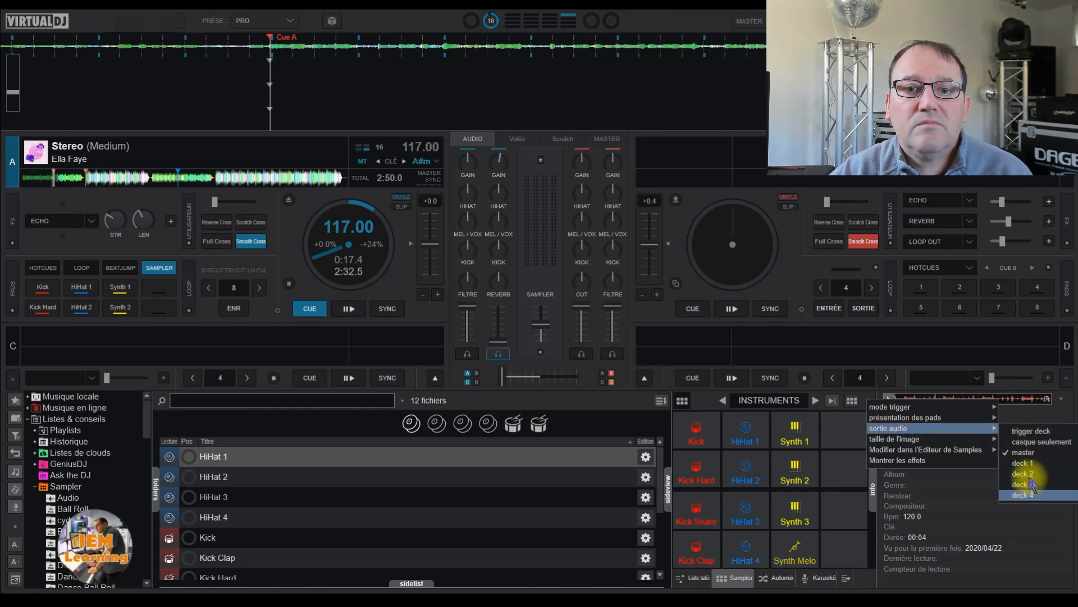
click(290, 21)
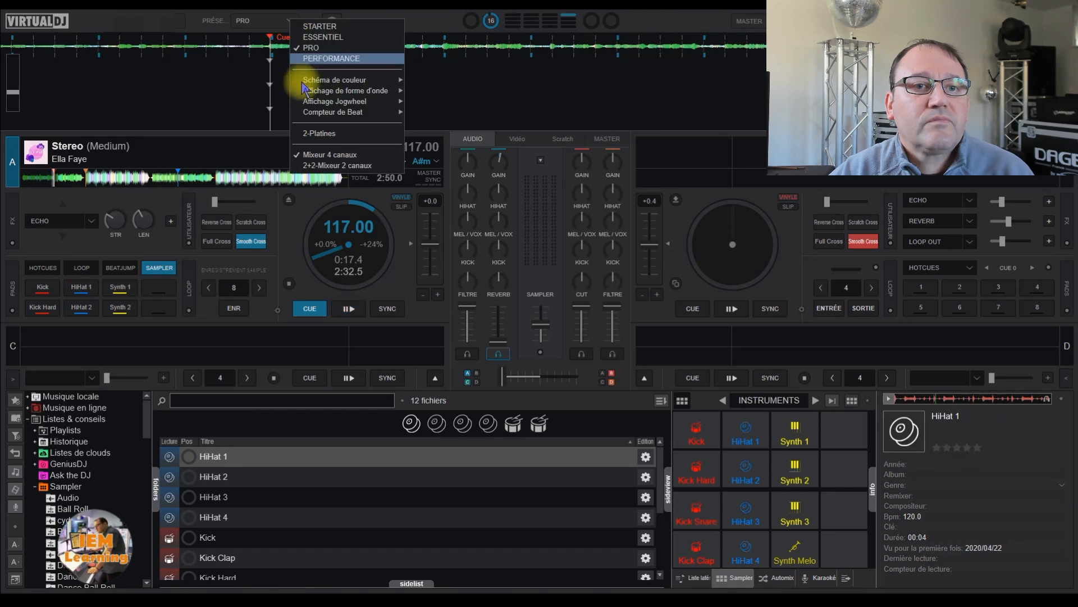
click(312, 134)
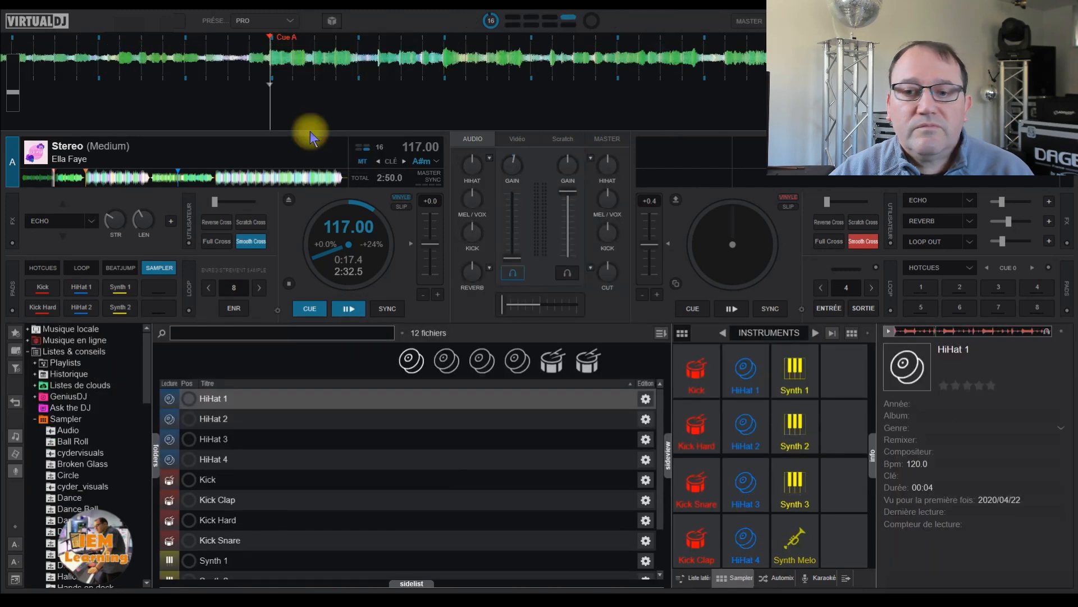
- Try the Grand and Plein image sizes on the sampler pads, and return the image size to Petit
click(868, 333)
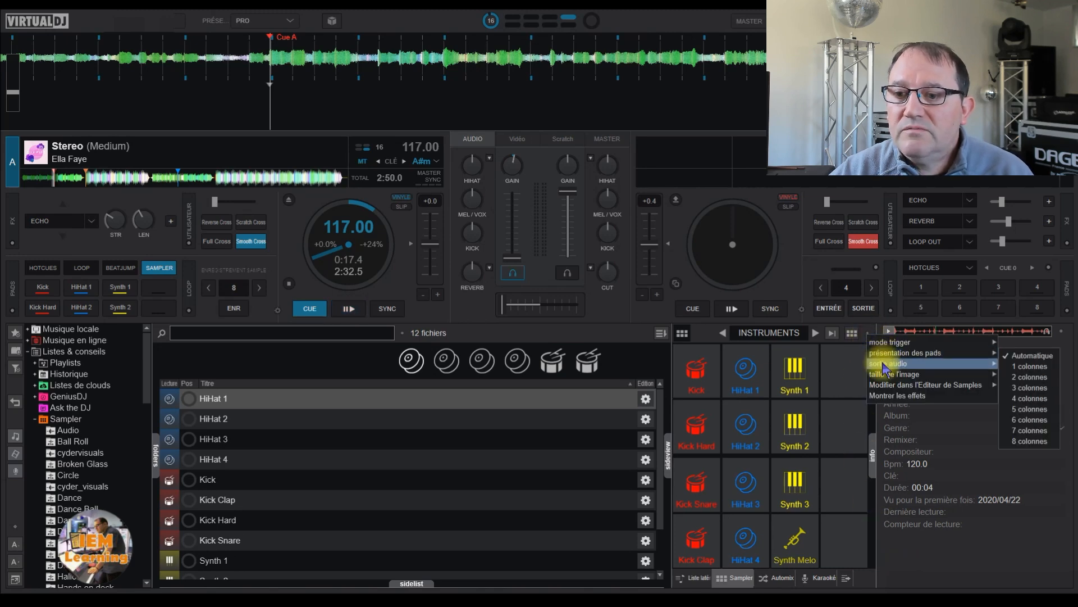
mouse_move(890, 378)
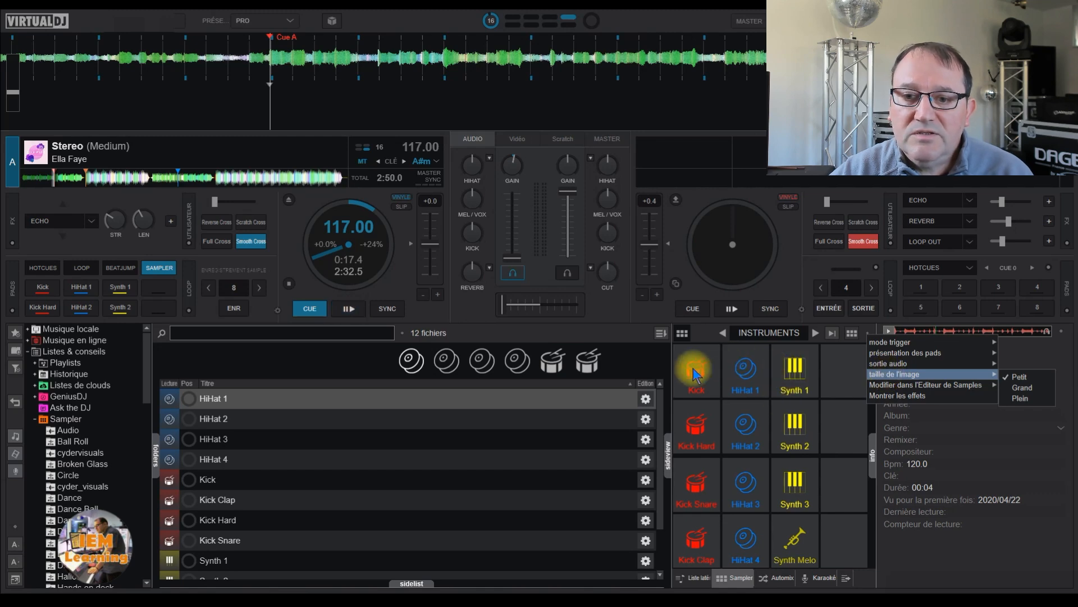
mouse_move(983, 385)
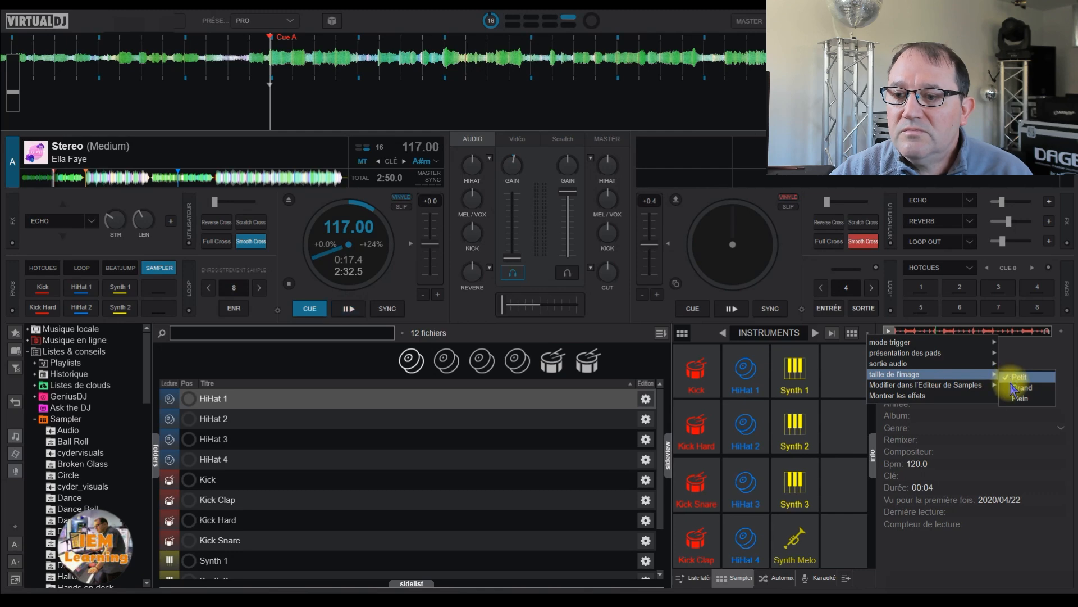
click(1011, 388)
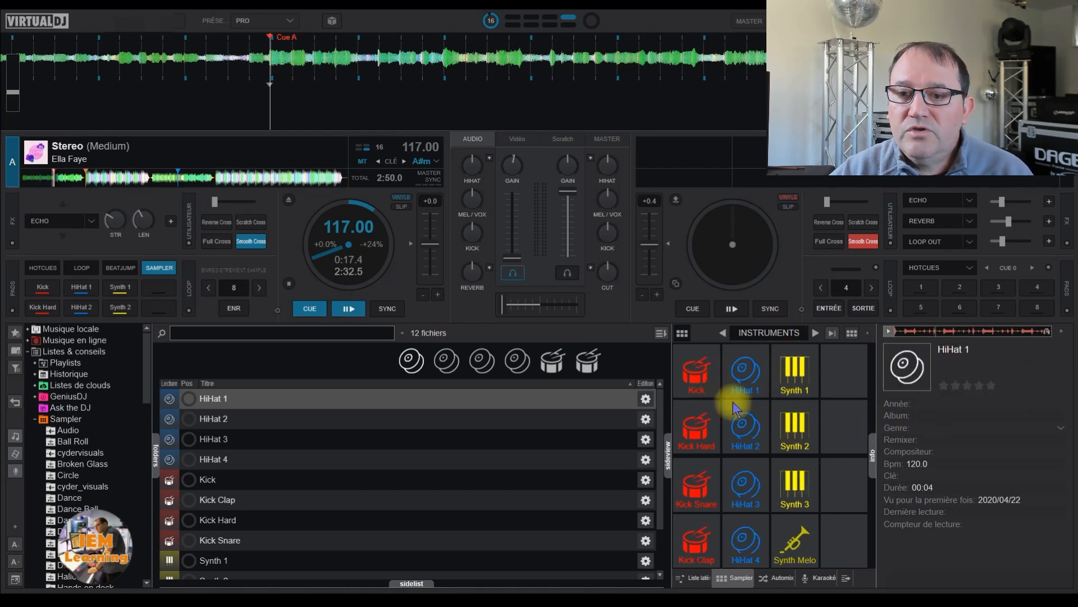
click(868, 332)
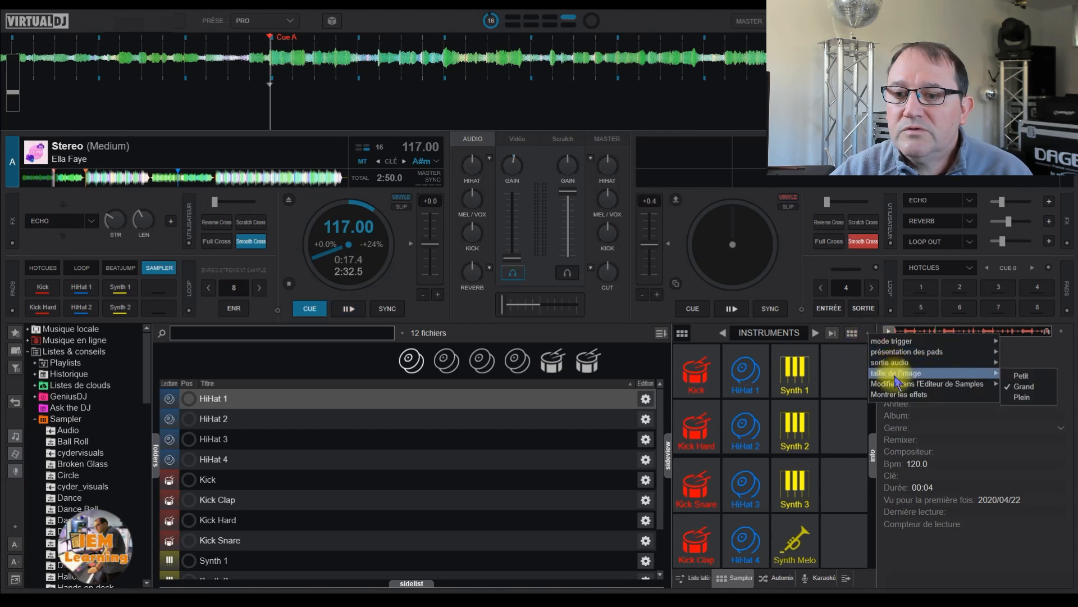
click(1022, 397)
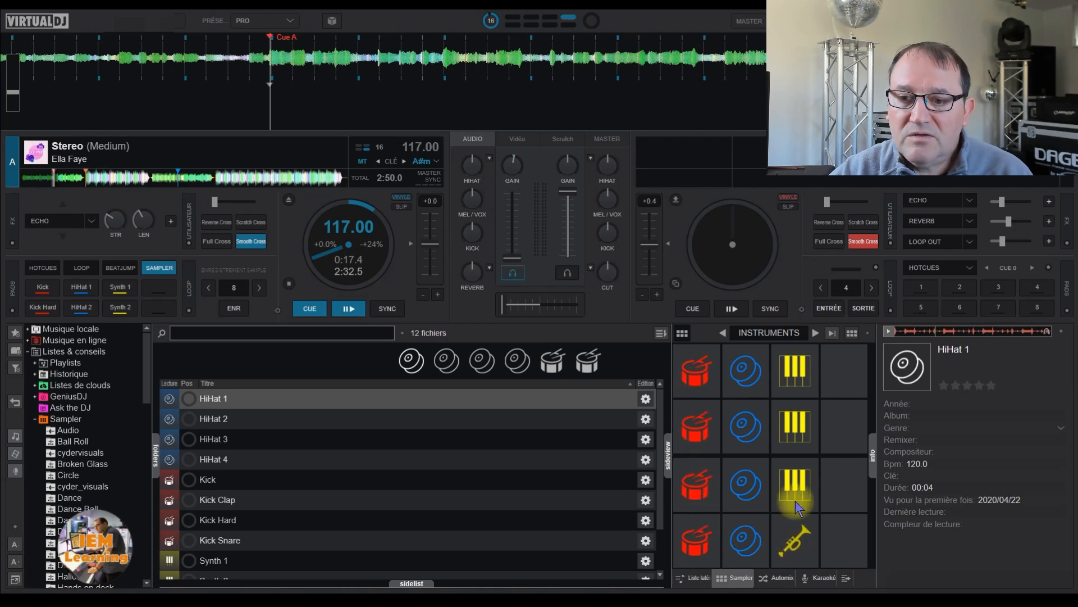
click(869, 338)
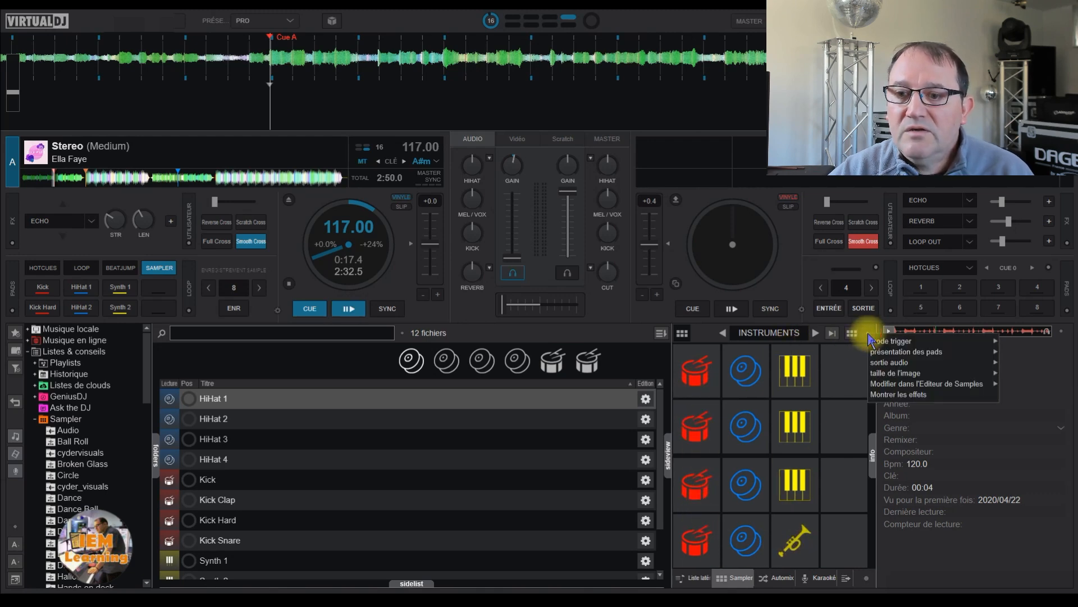
mouse_move(893, 375)
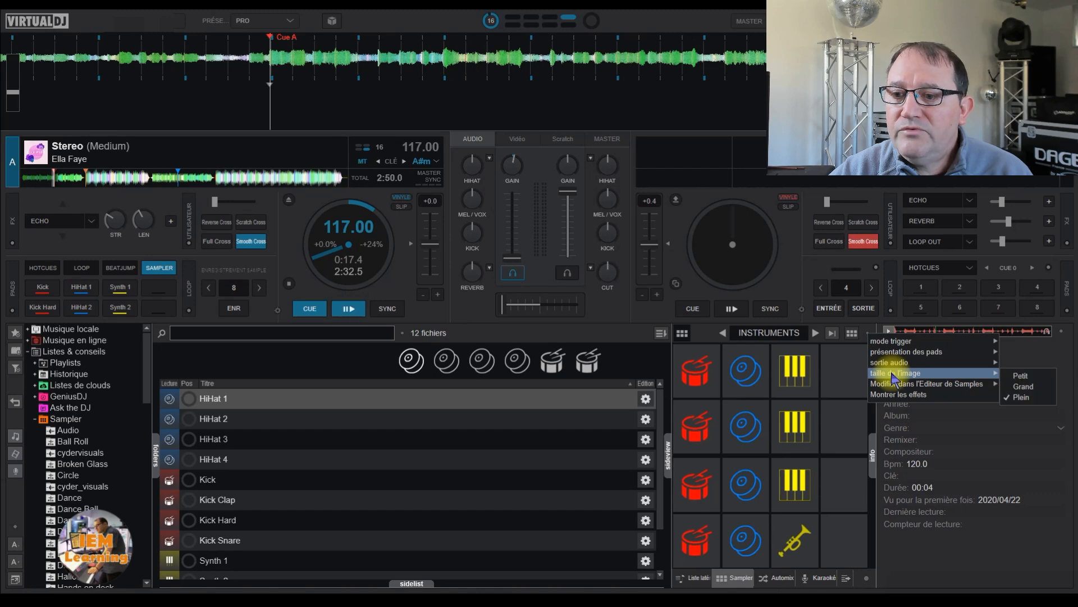
click(1024, 375)
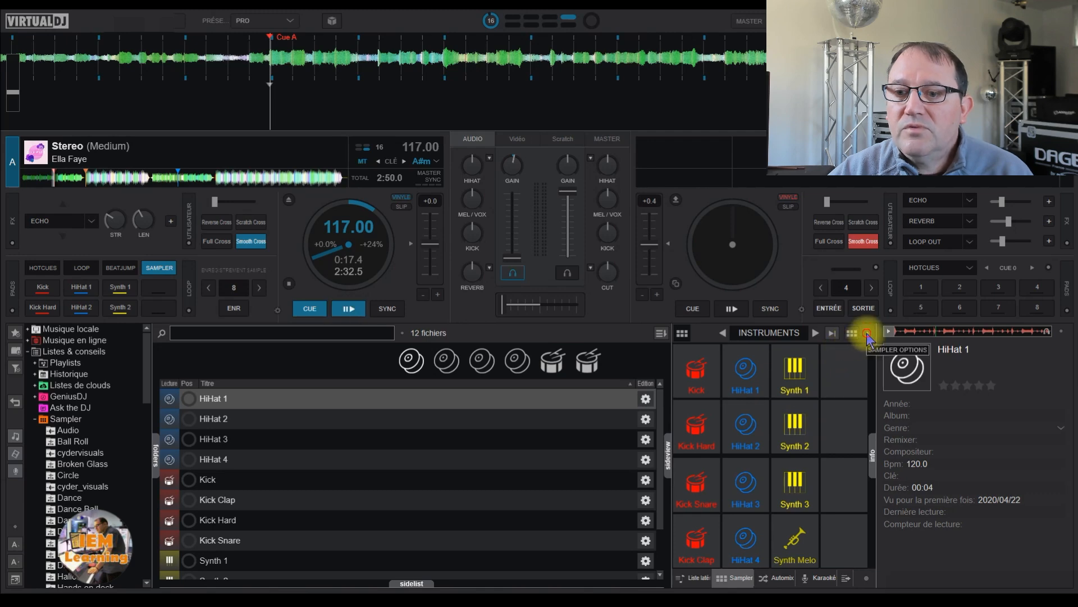
- Show the effects controls above the sampler pads
click(867, 334)
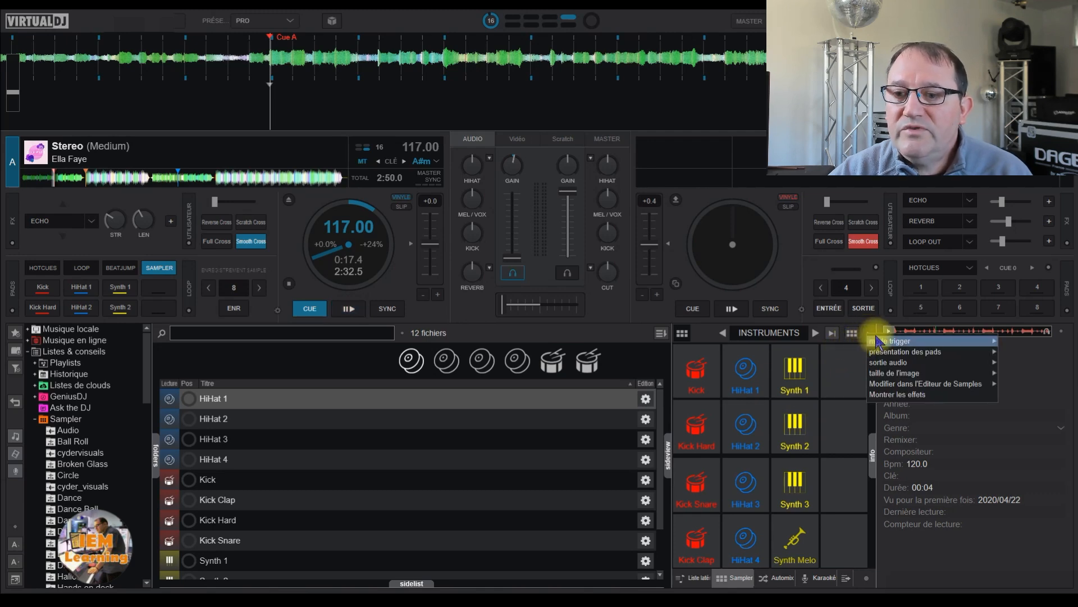
mouse_move(887, 387)
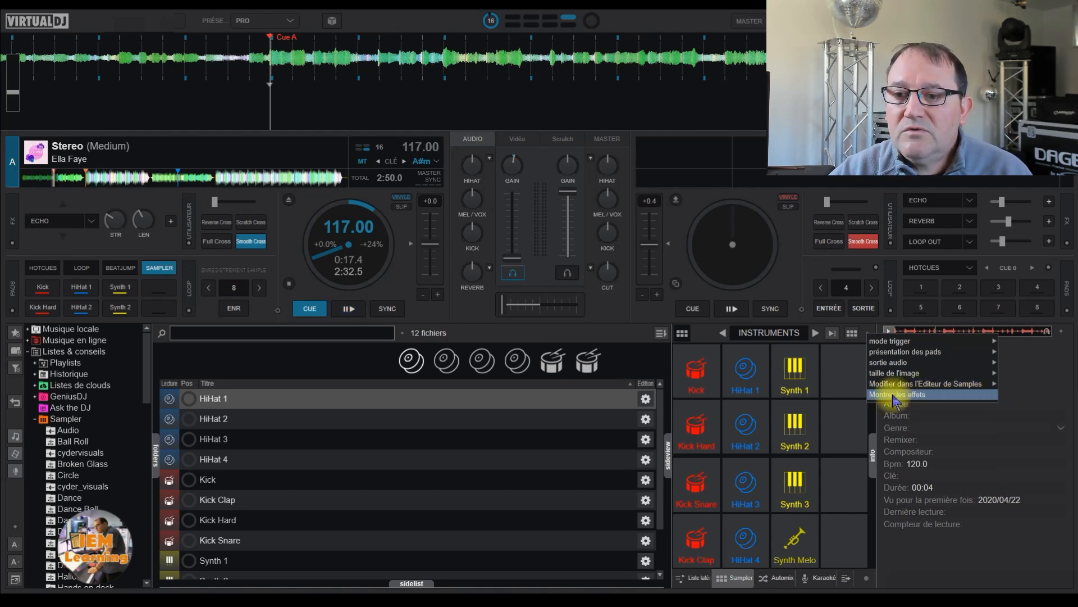
click(895, 396)
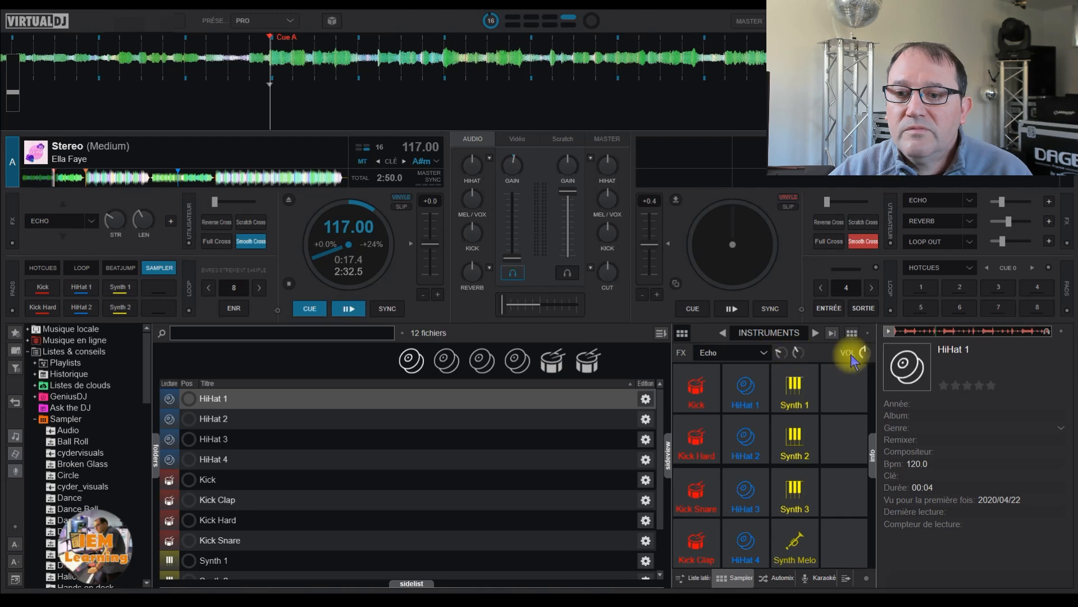
- Compare the effects available for the sampler with the effects list of deck 1
click(766, 355)
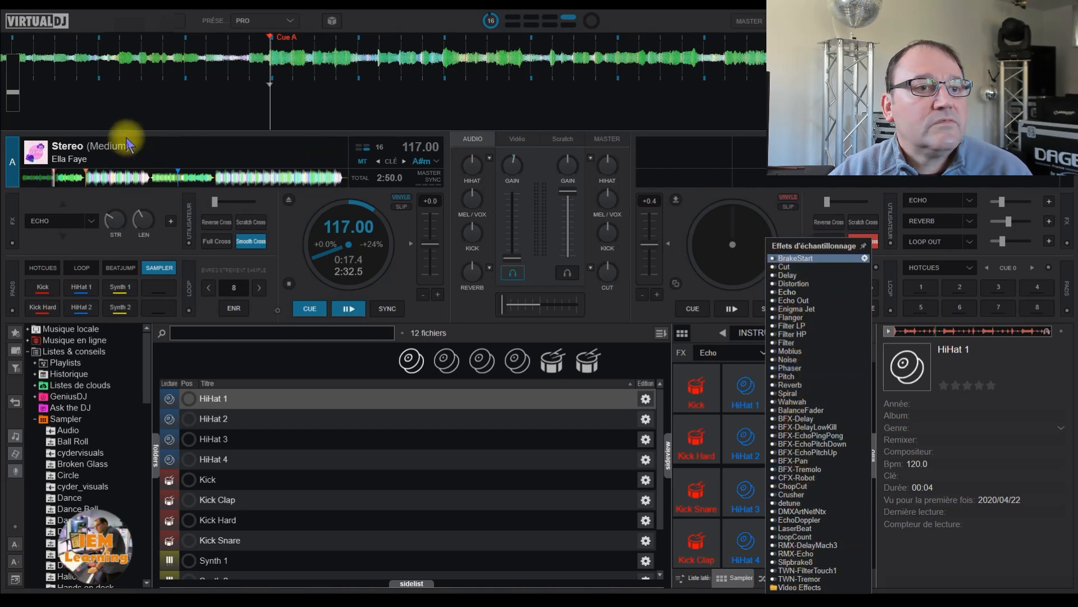
click(91, 220)
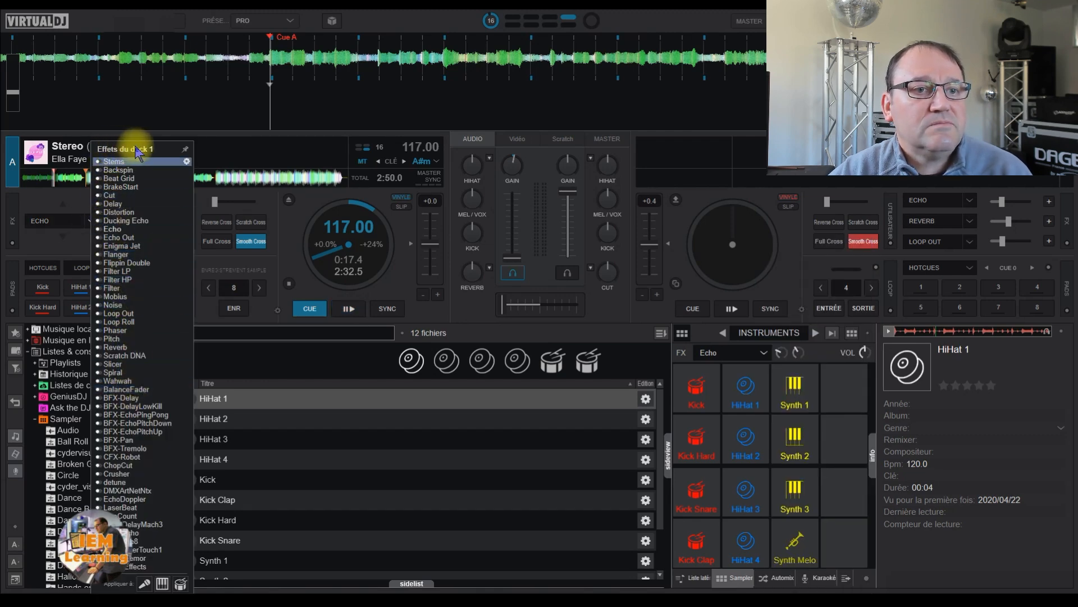
click(287, 240)
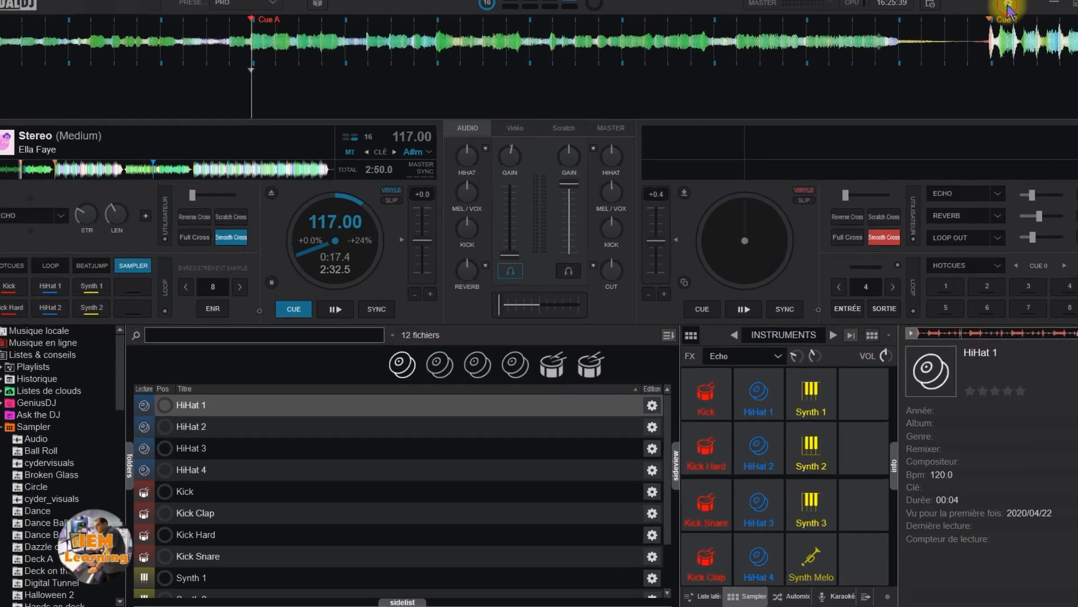
- Review the sampler category of the program's advanced options and close the settings
click(979, 23)
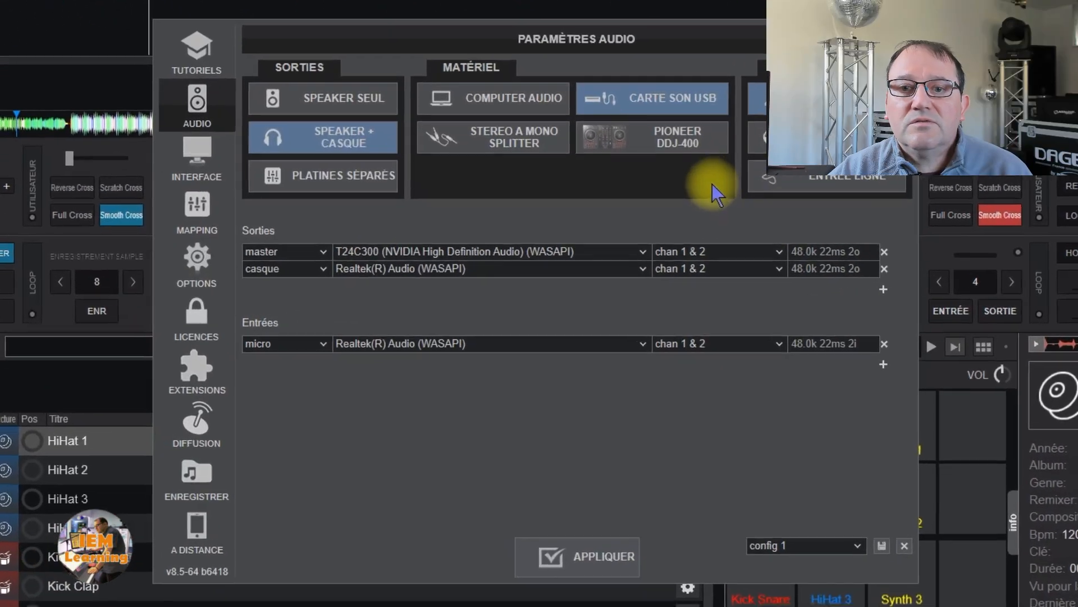
click(193, 274)
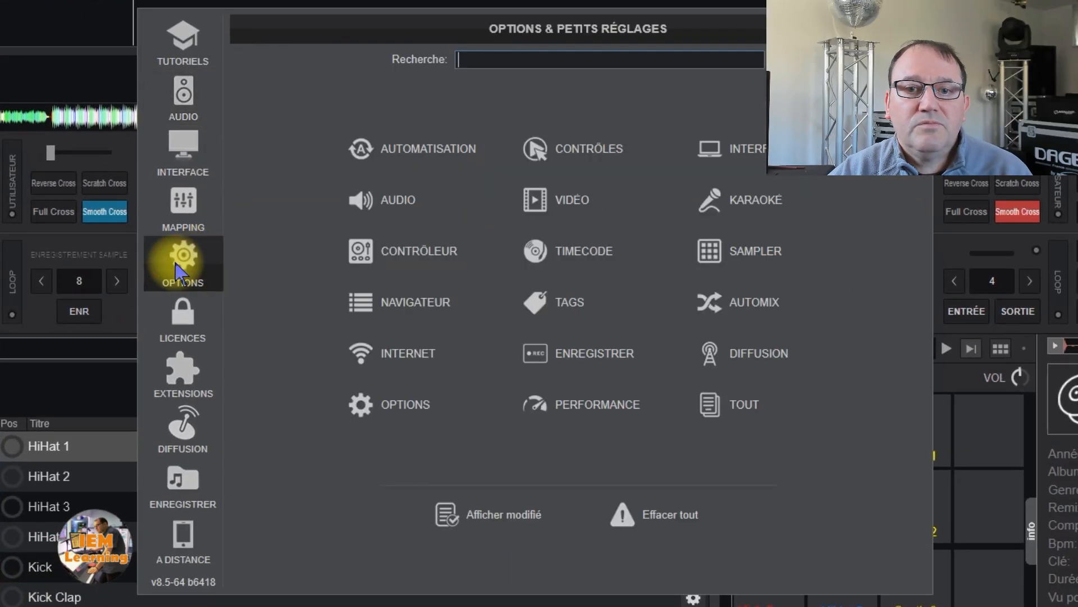
click(754, 255)
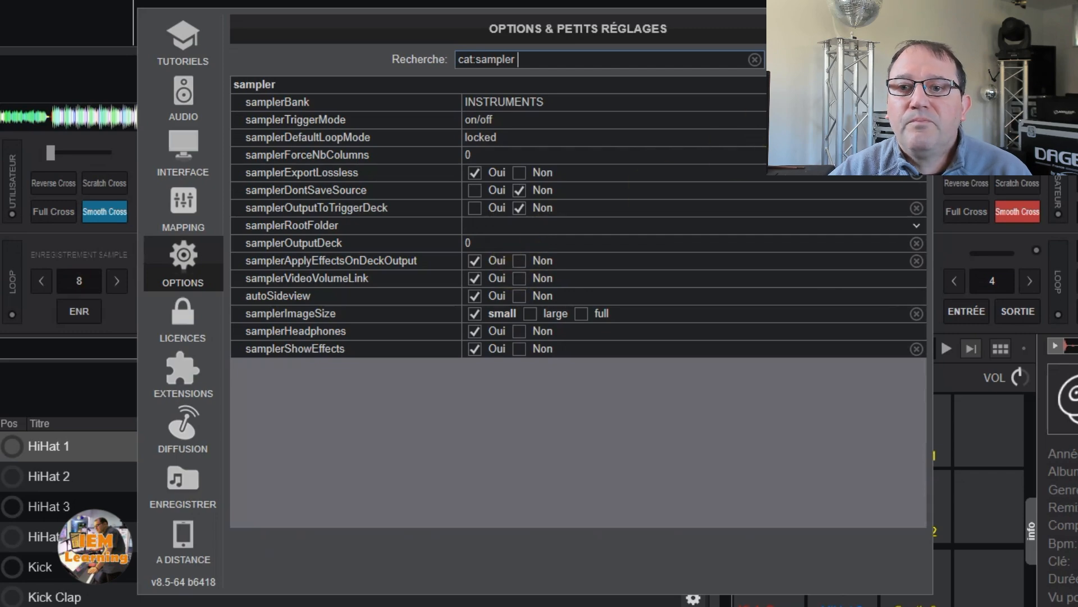
click(914, 27)
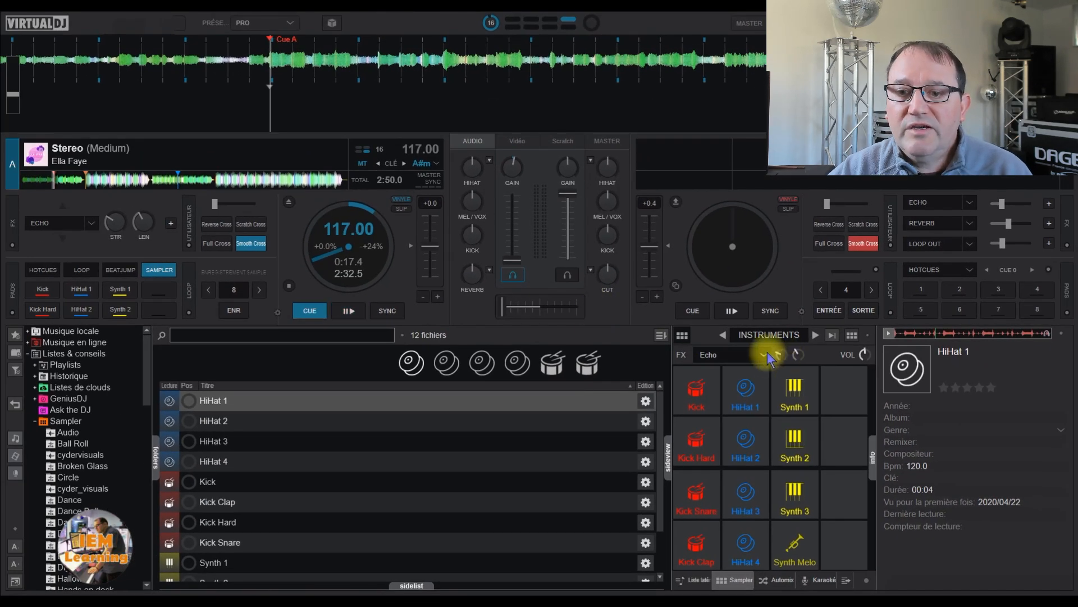
- Choose Reverb as the sampler effect by opening its parameter window, and close that window
click(764, 356)
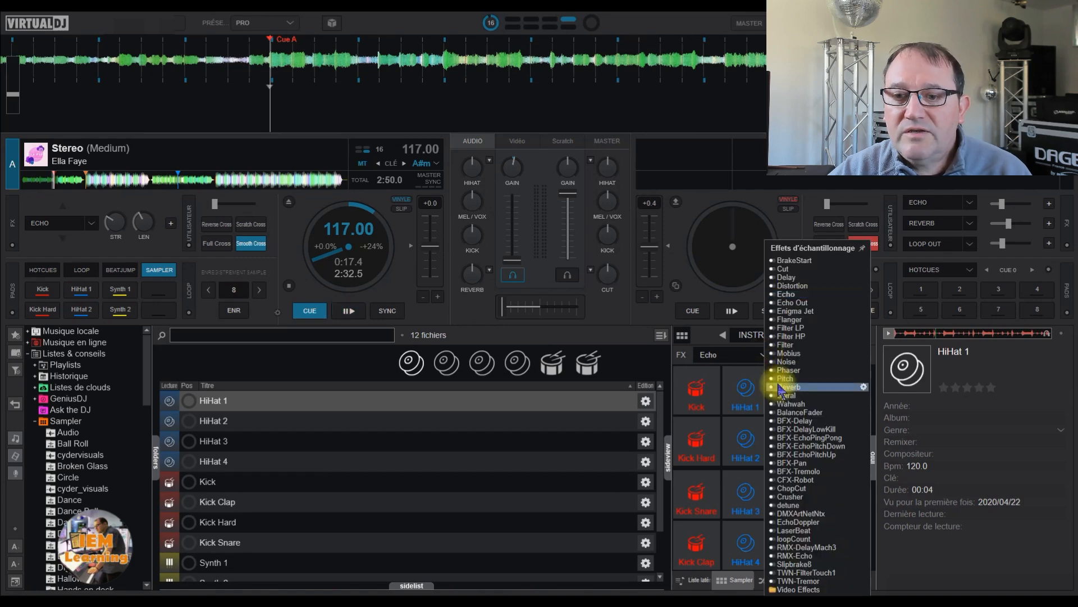
click(861, 389)
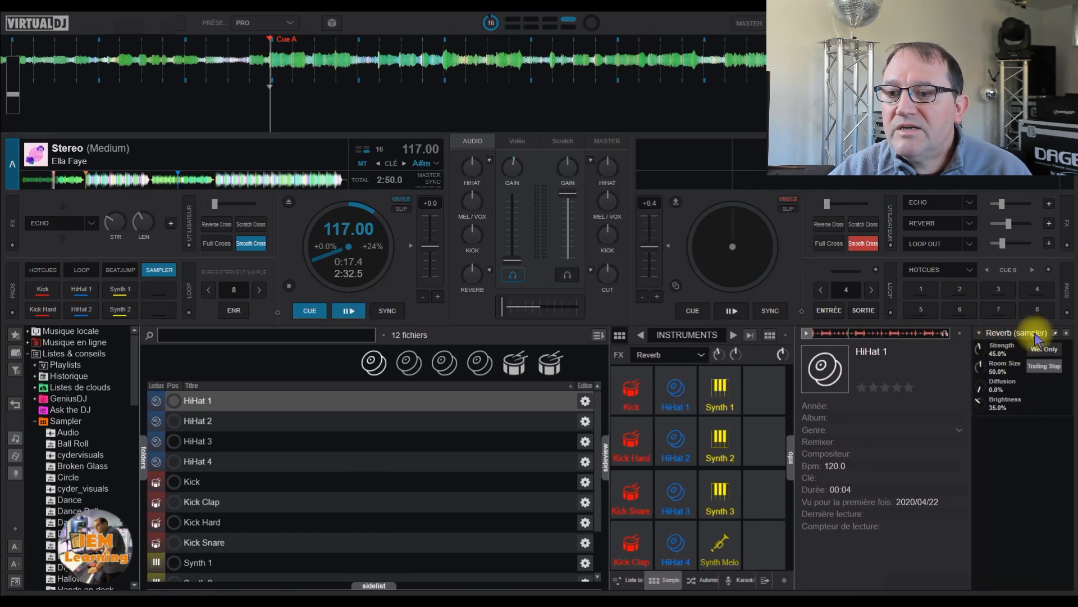
click(1066, 334)
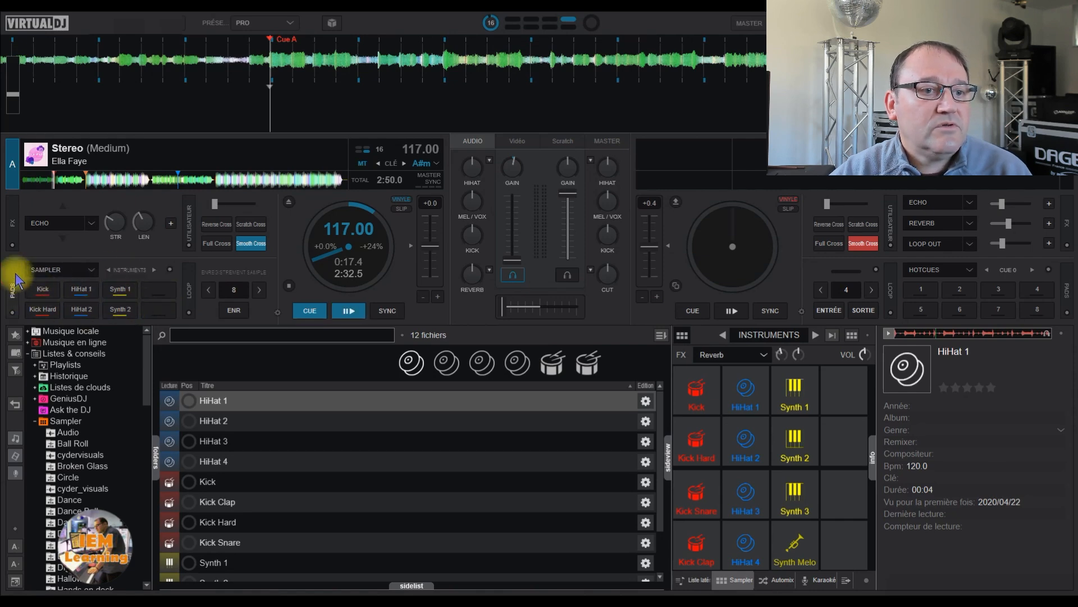
- Browse the sampler banks Knife Party - Power Glove and Fog Horn Inception from deck A's pads, and return to INSTRUMENTS
click(133, 273)
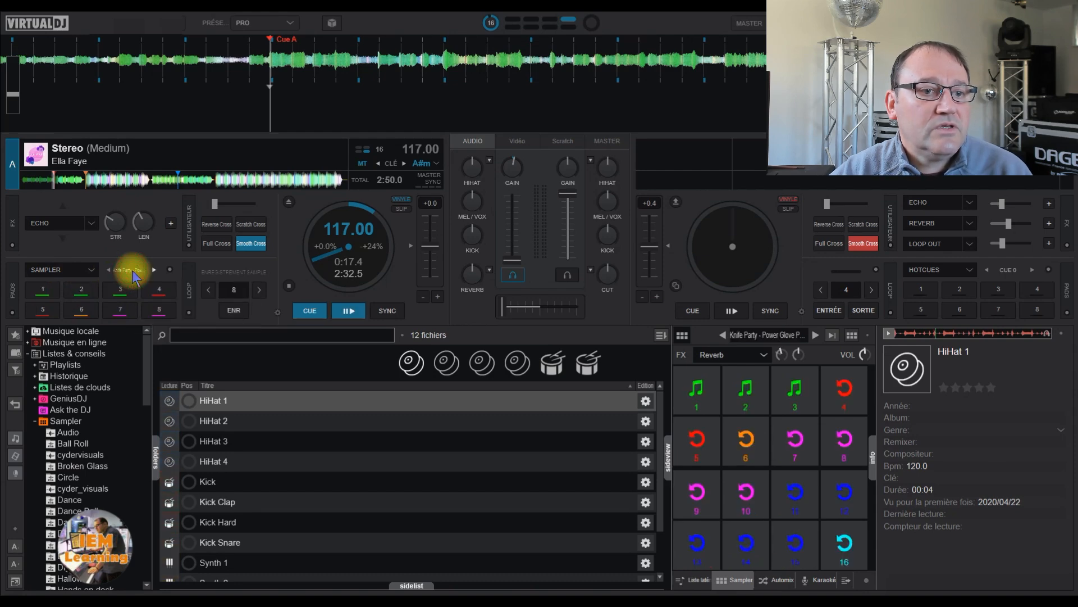
click(108, 270)
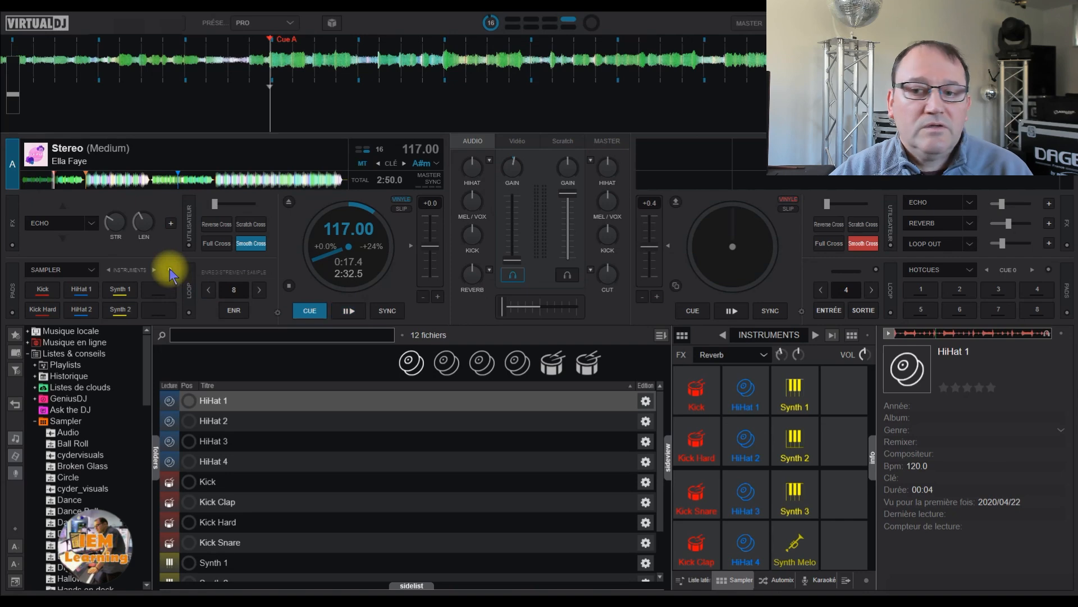
click(109, 271)
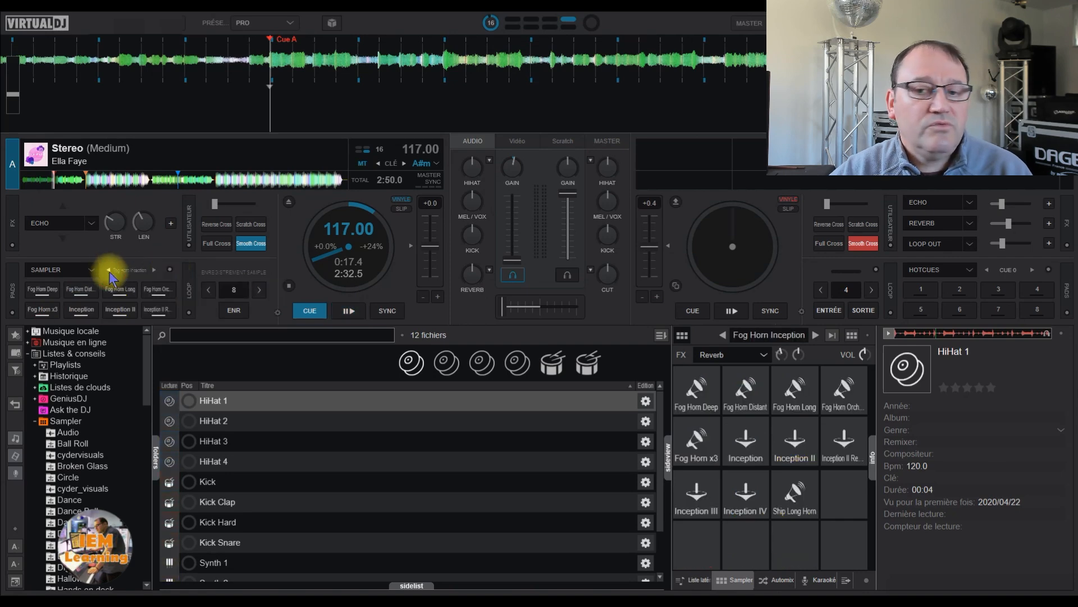
click(154, 270)
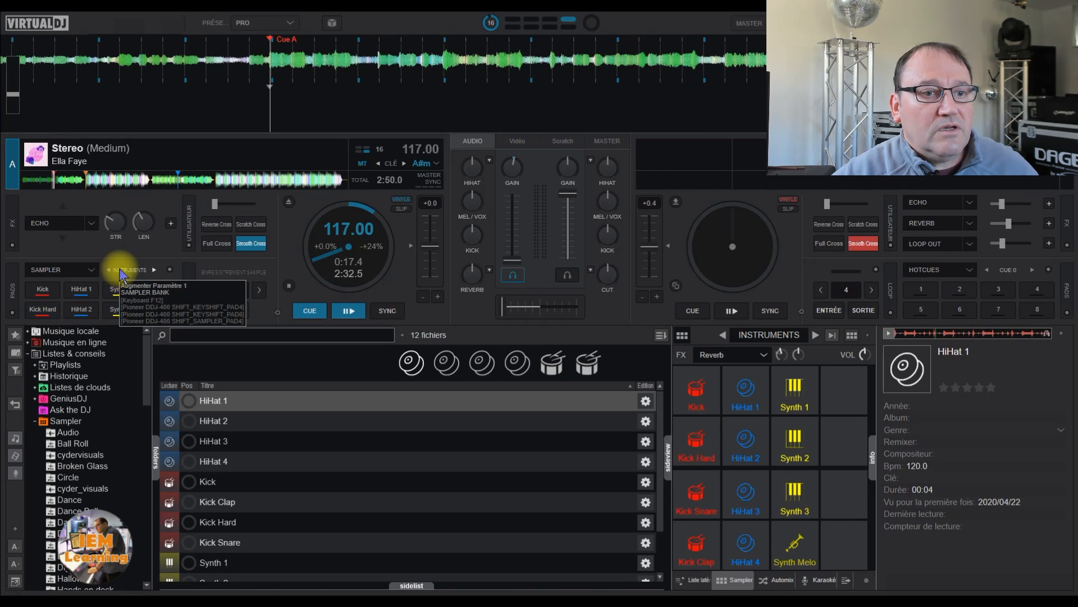
- Compare the sampler options offered on deck A's pads with the options of the main sampler pad grid
click(170, 272)
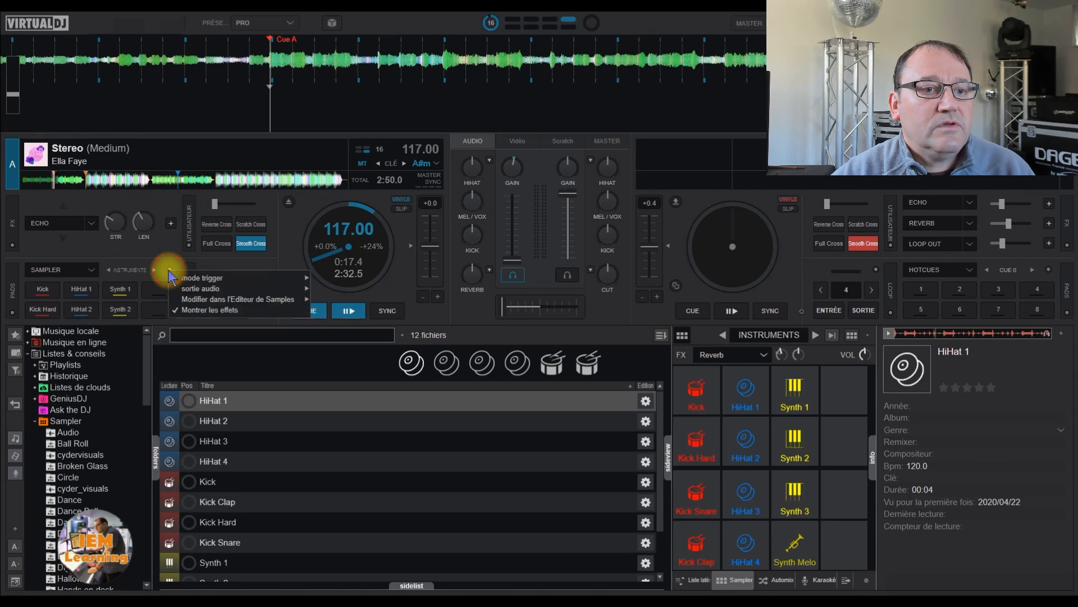
mouse_move(184, 279)
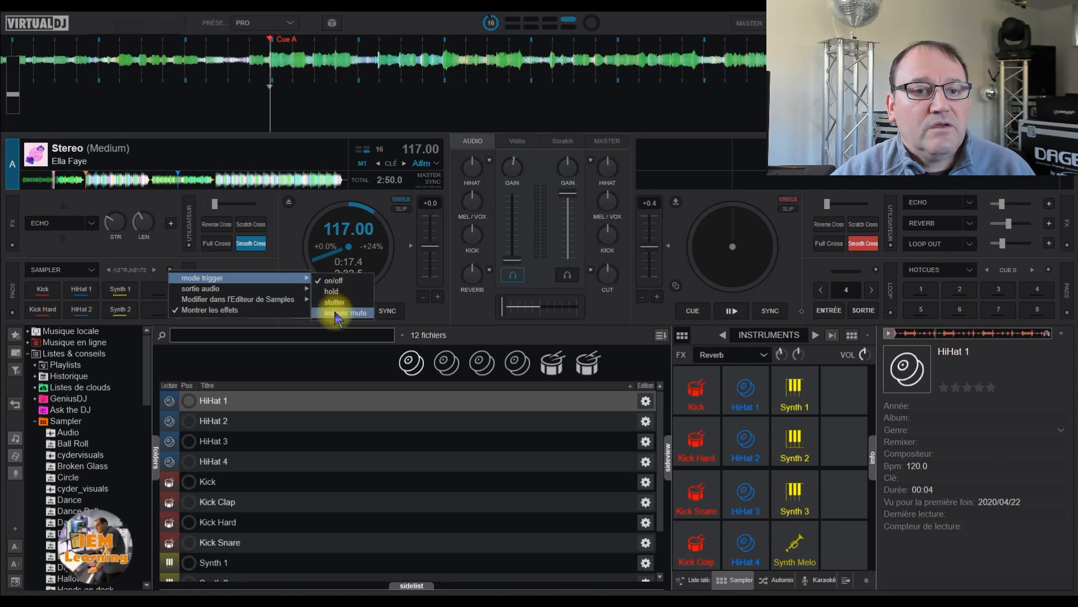
mouse_move(228, 292)
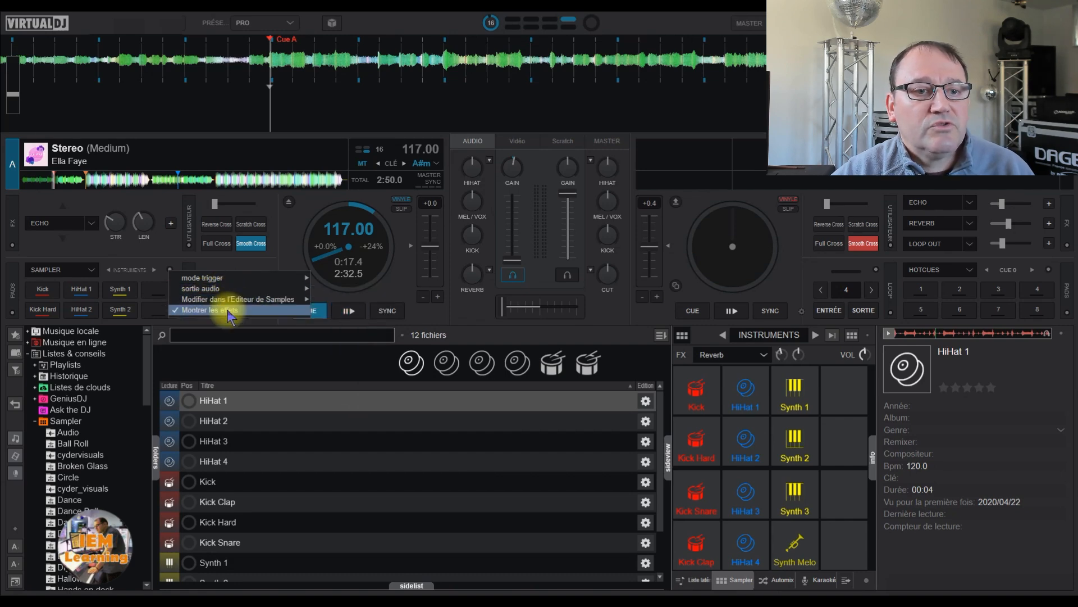
click(868, 339)
click(868, 338)
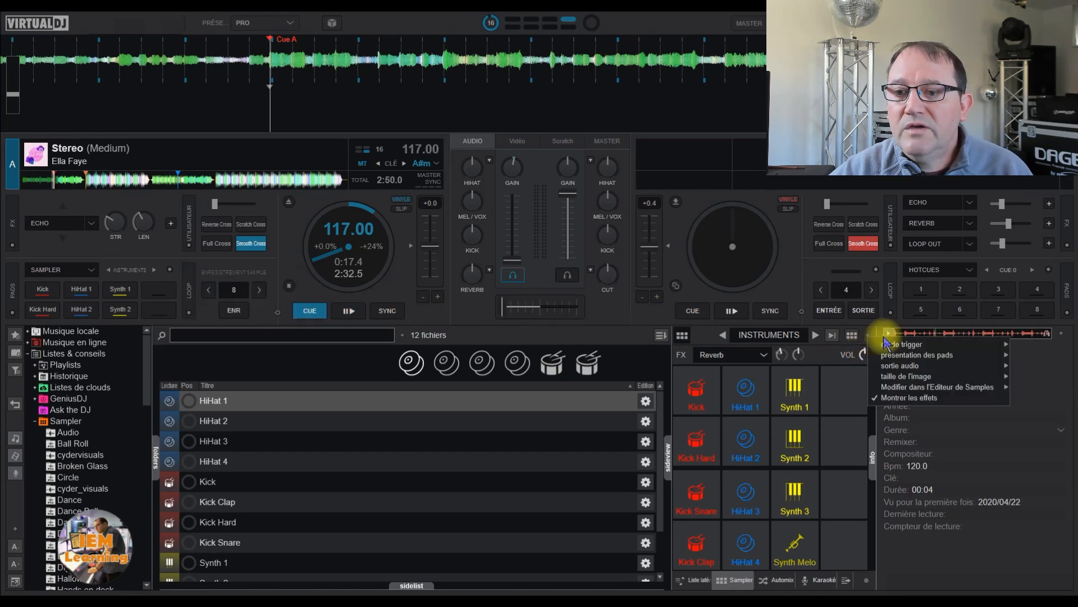
mouse_move(911, 379)
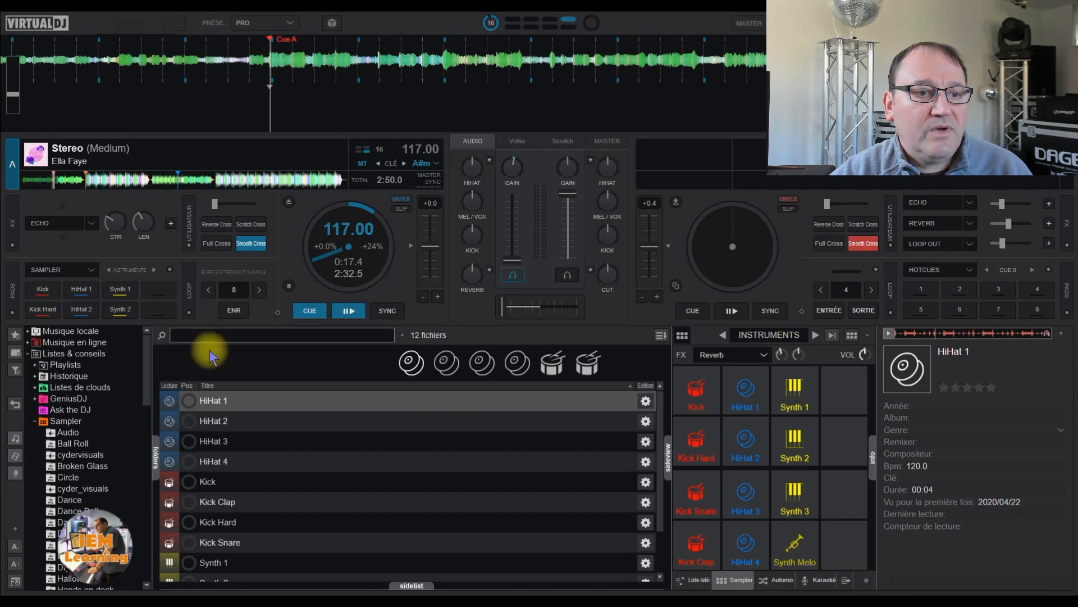
- Try the Pads 16 layout in deck A's effects area, play a kick sample from it, and turn the layout off
click(12, 245)
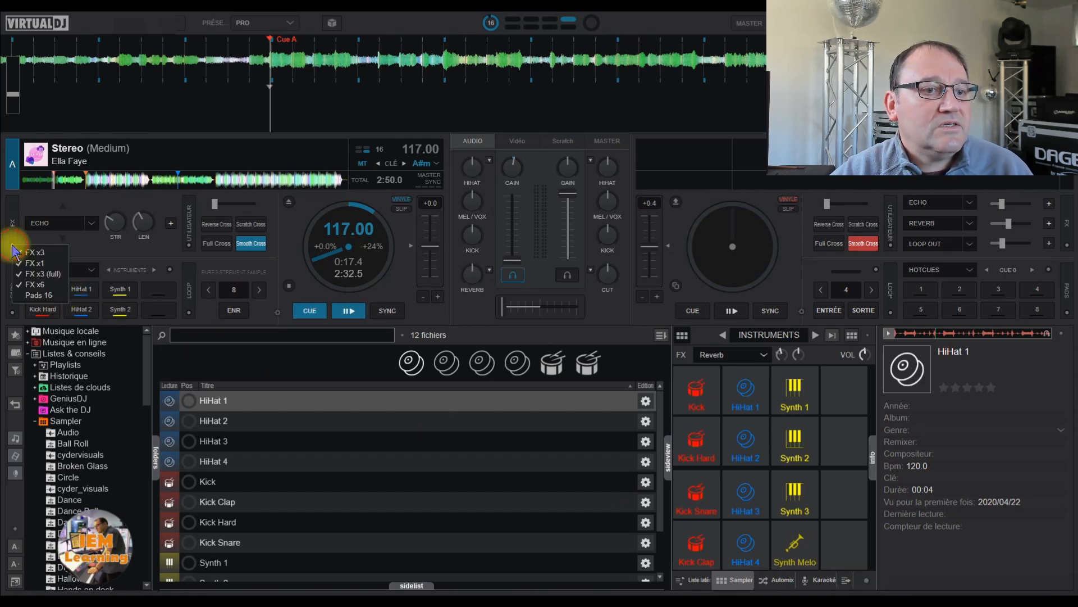
click(28, 296)
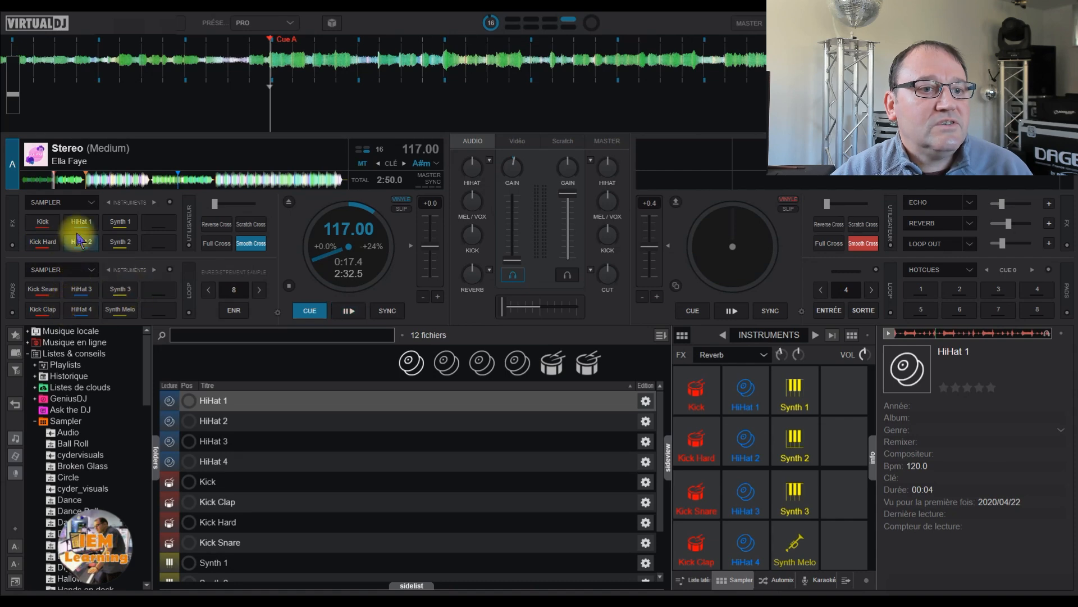
click(38, 247)
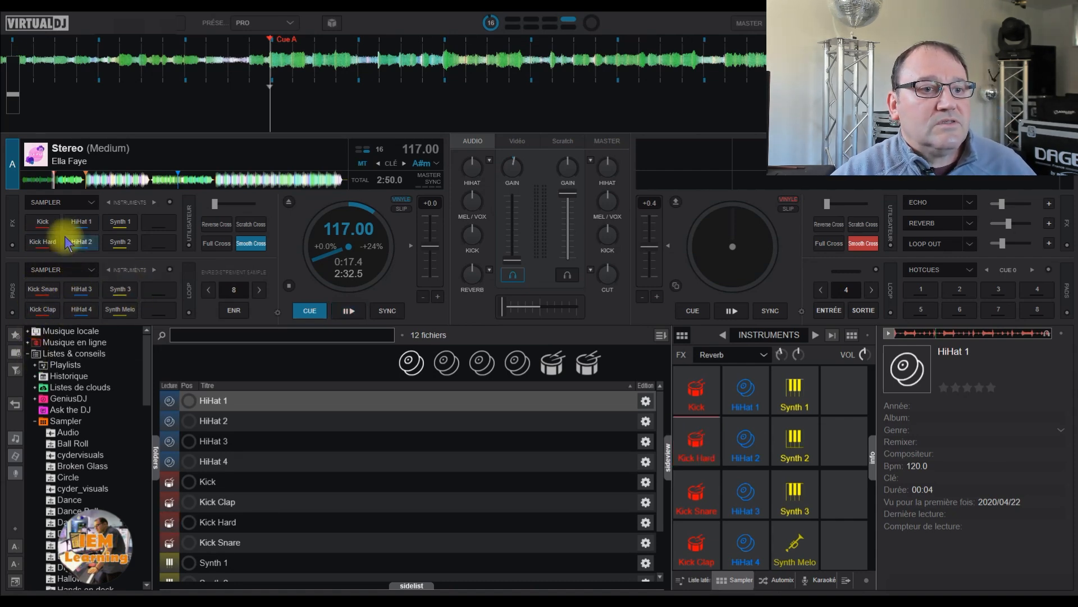
click(13, 245)
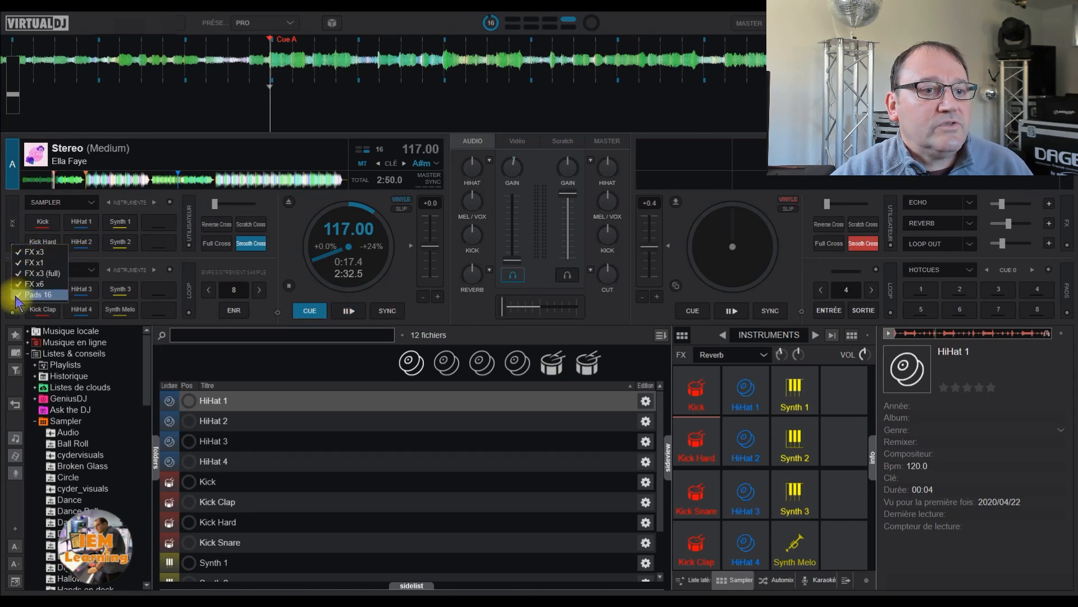
click(17, 295)
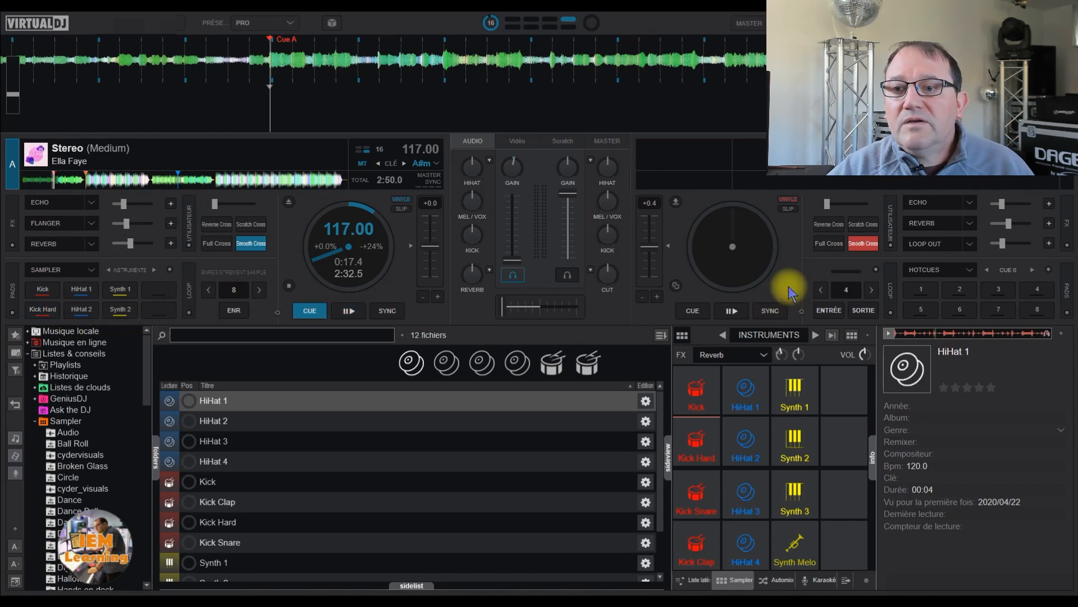
- Show the pad page selectors on the second deck and choose the SAMPLER page
click(1063, 281)
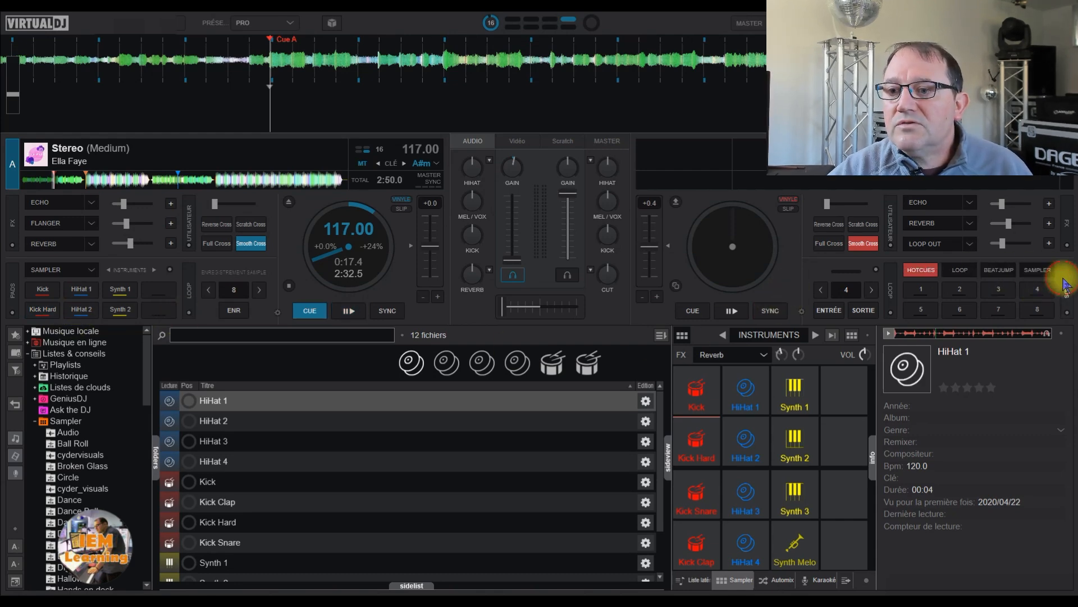
click(1038, 271)
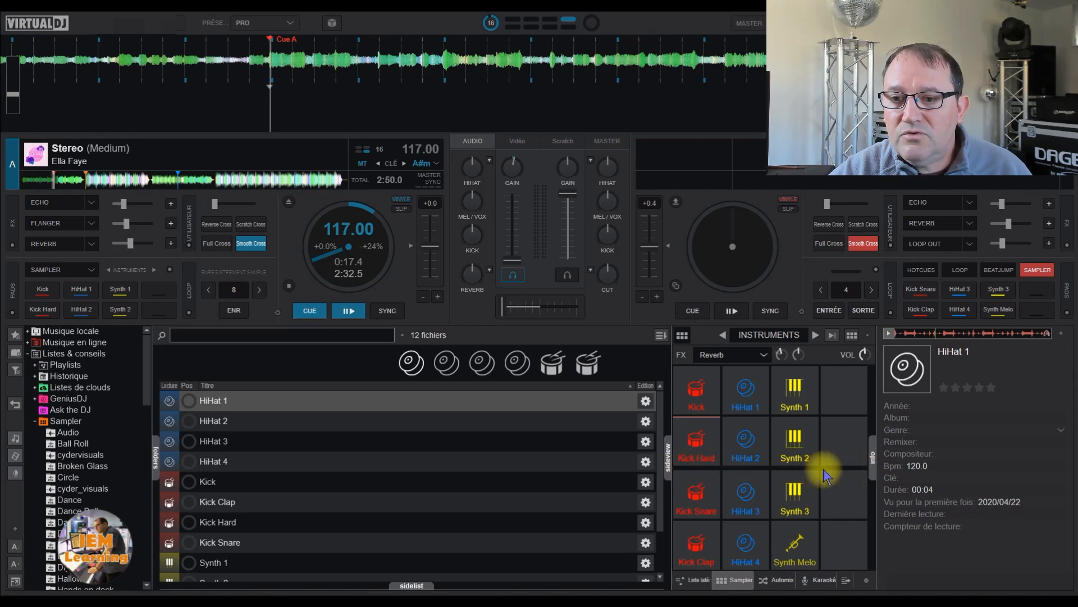
- Try the sampler pad layout with 4 columns and set it back to Automatique
click(868, 335)
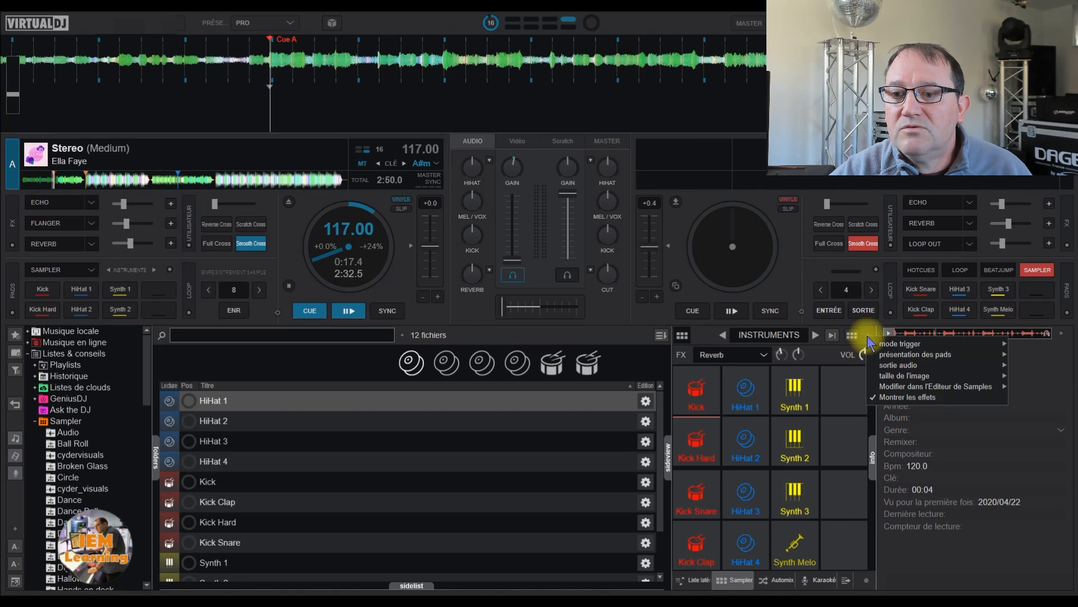
mouse_move(955, 354)
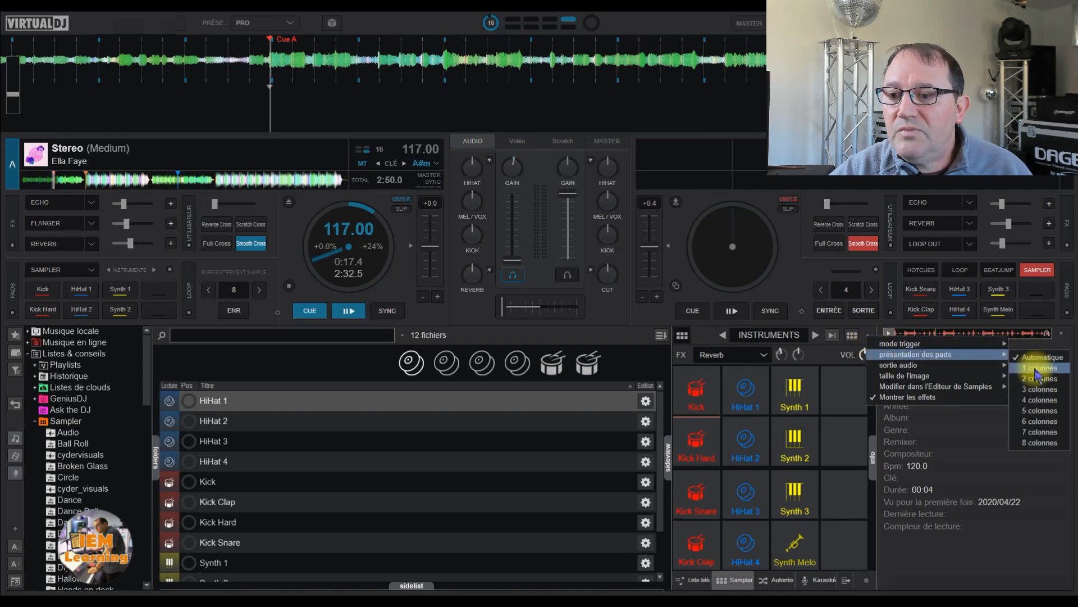
click(1040, 400)
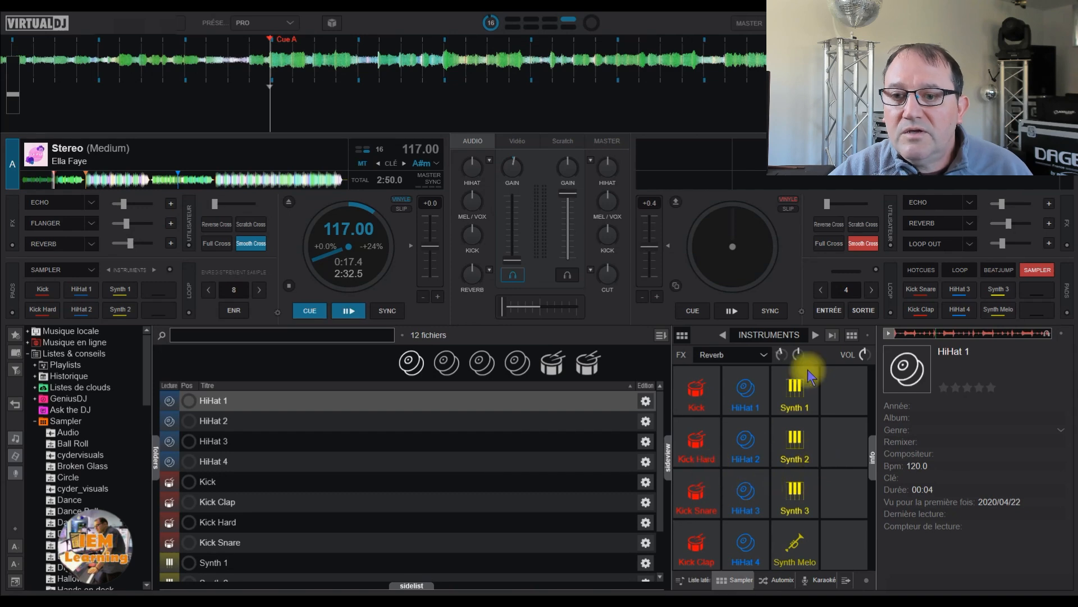
click(868, 335)
mouse_move(886, 355)
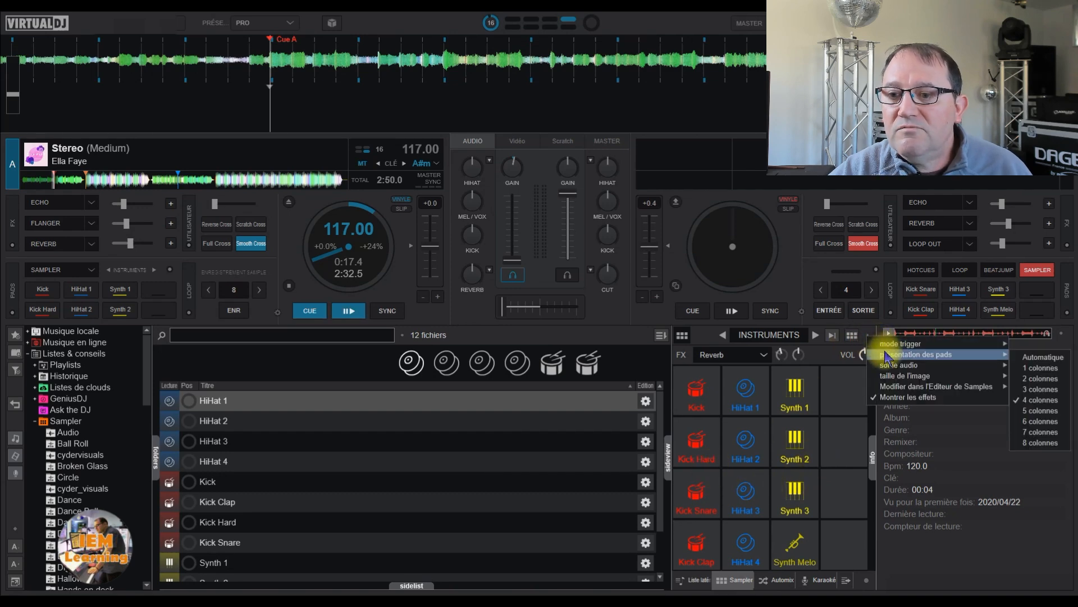
click(1028, 357)
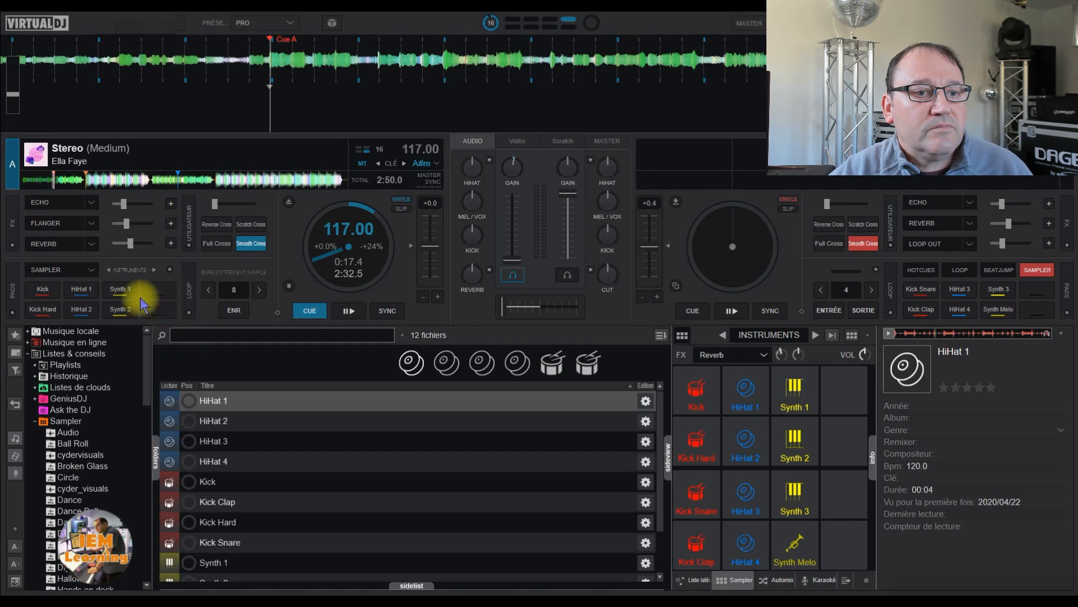
- Advance deck A's sampler to the Knife Party - Power Glove bank, and browse the Audio Effects, Instruments and Video Loops samples in the extensions
click(154, 271)
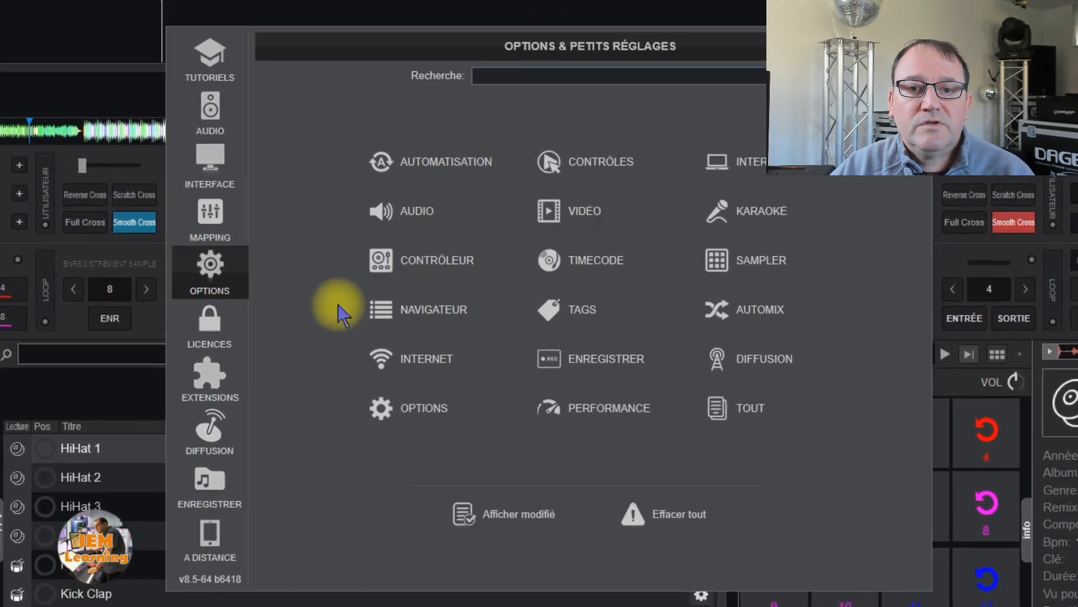
click(257, 371)
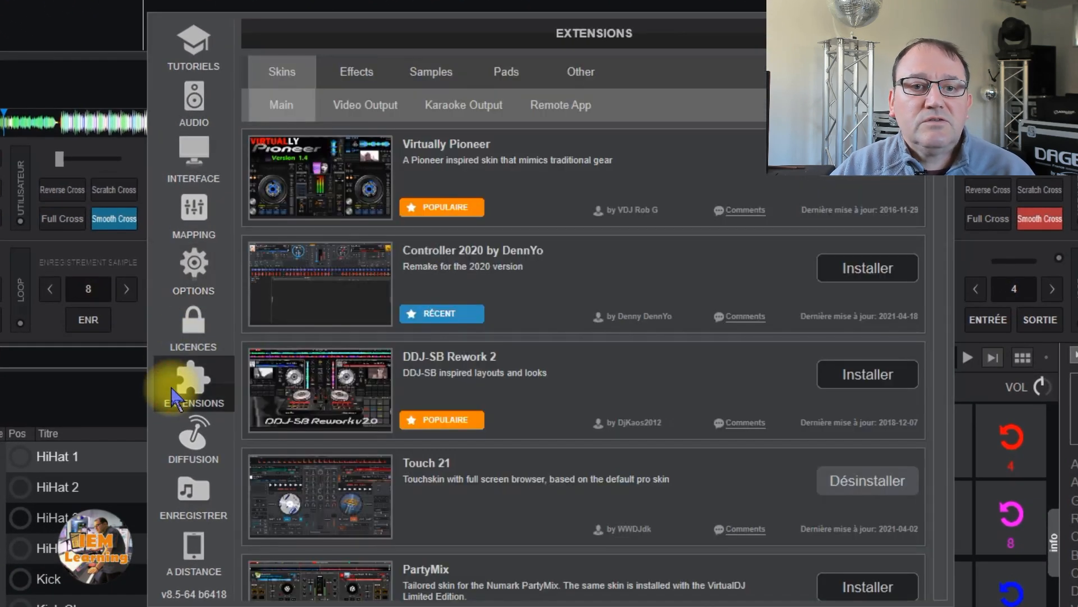
click(422, 71)
click(289, 112)
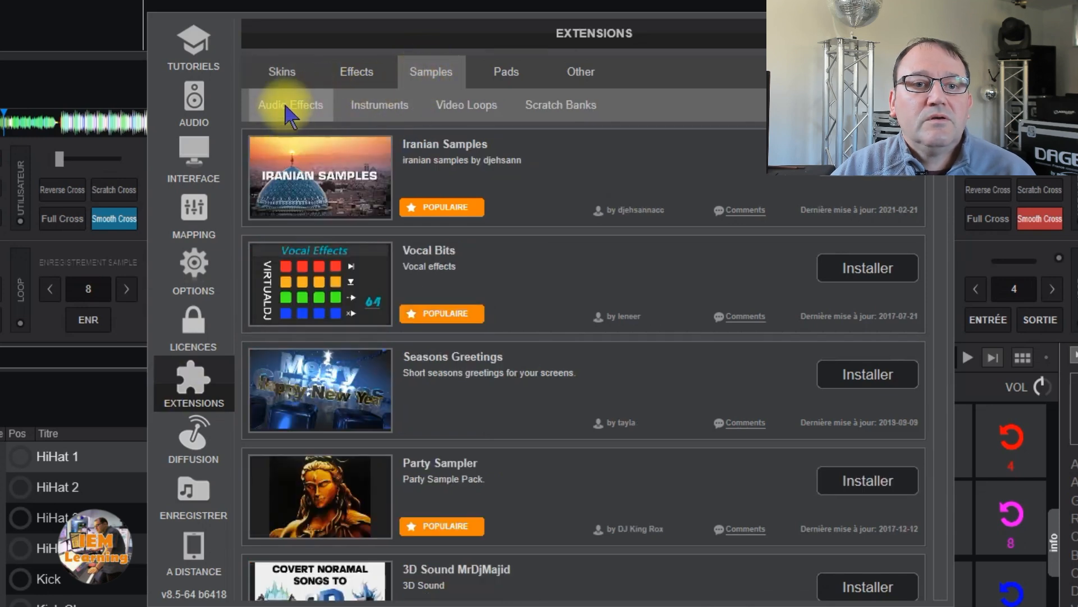
click(362, 104)
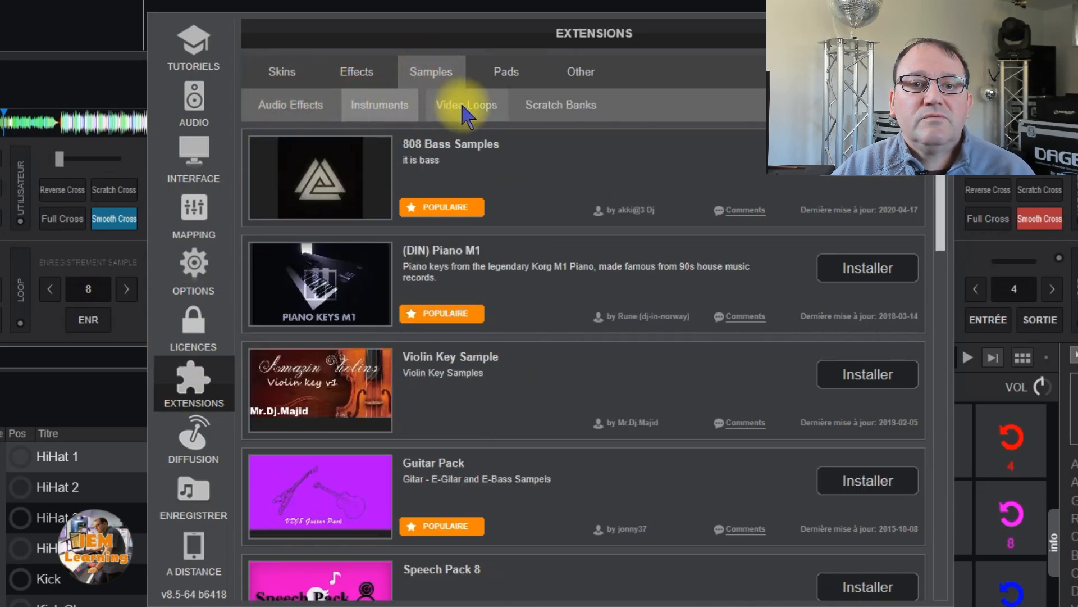
click(462, 107)
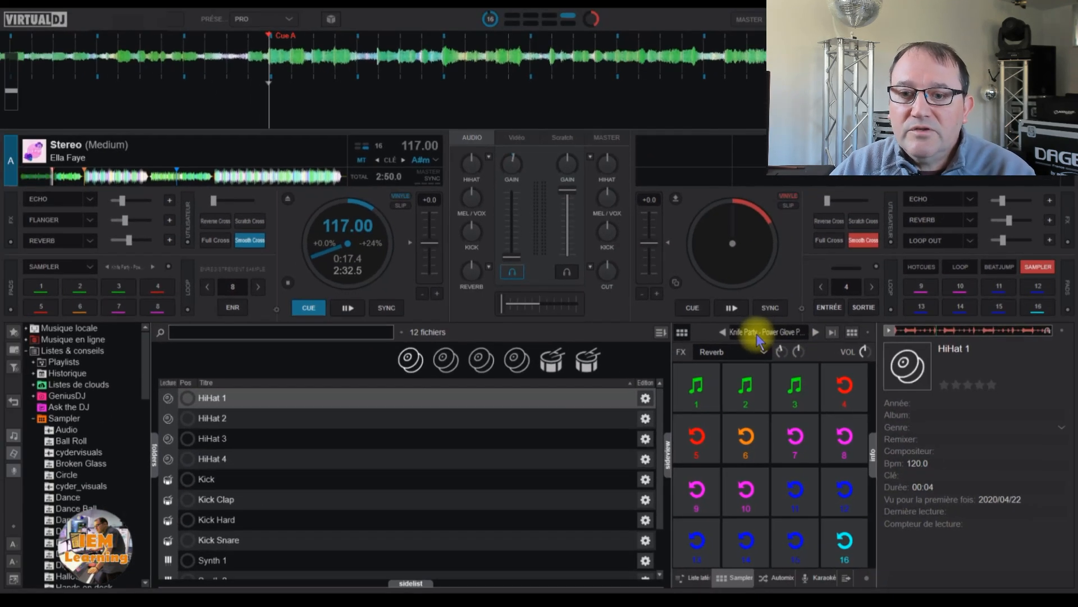
- Create a new sampler bank named "test tuto"
click(775, 336)
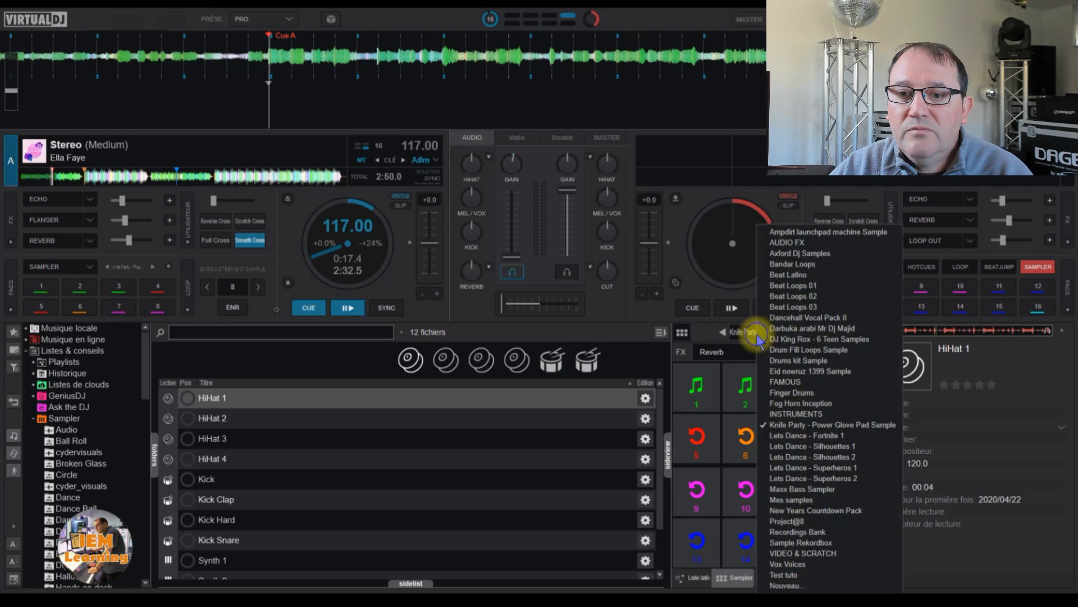
click(811, 586)
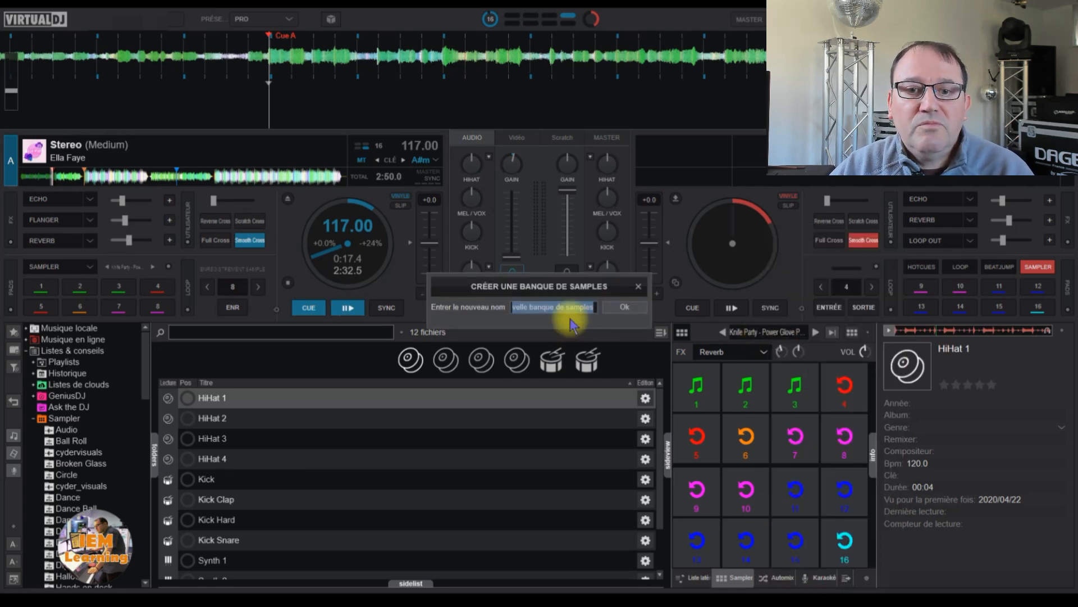
text(test)
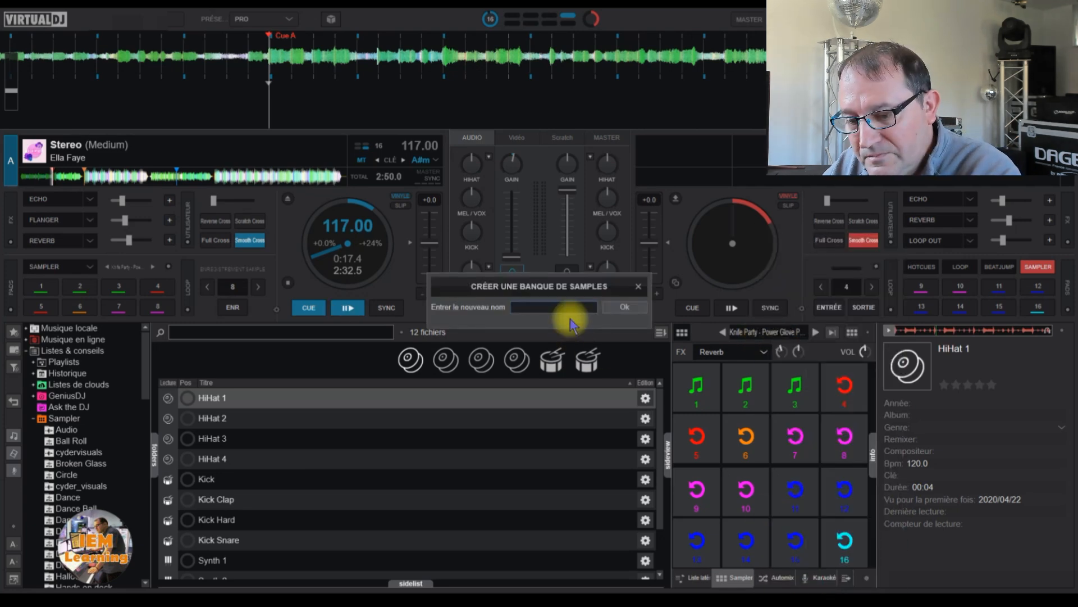
text( tuto)
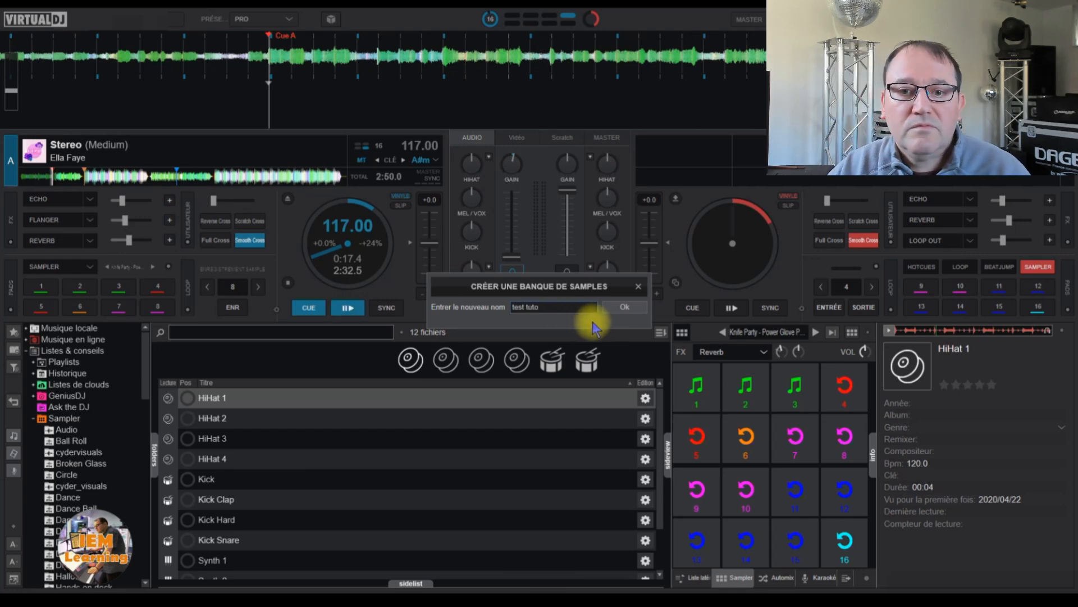
click(619, 306)
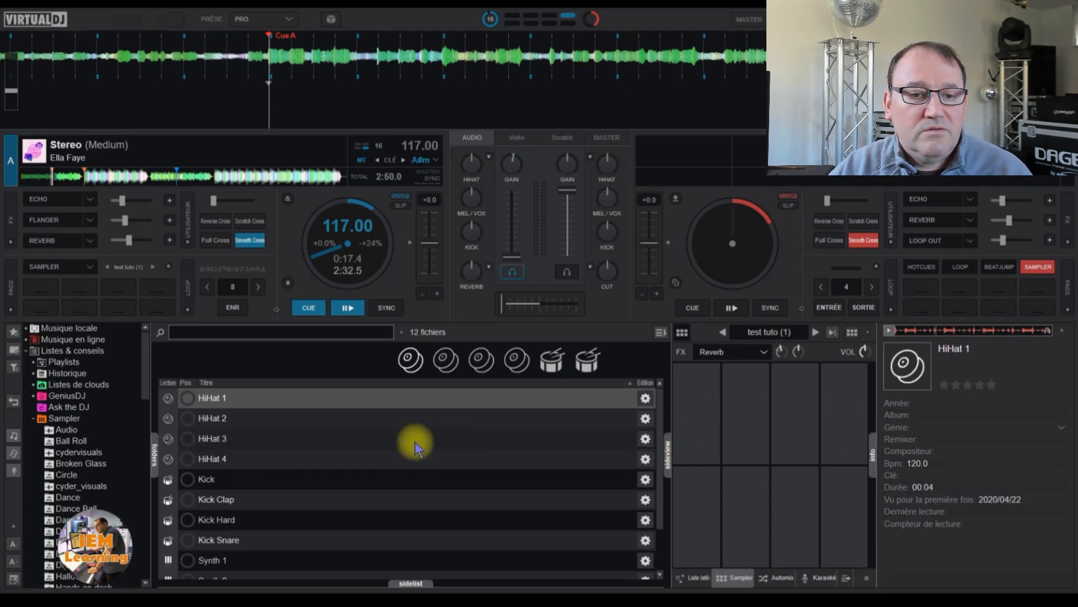
- Add the Kick Snare, Broken Glass and Batman 2 samples from the browser to the first three pads of the new bank
scroll(302, 464, down, 3)
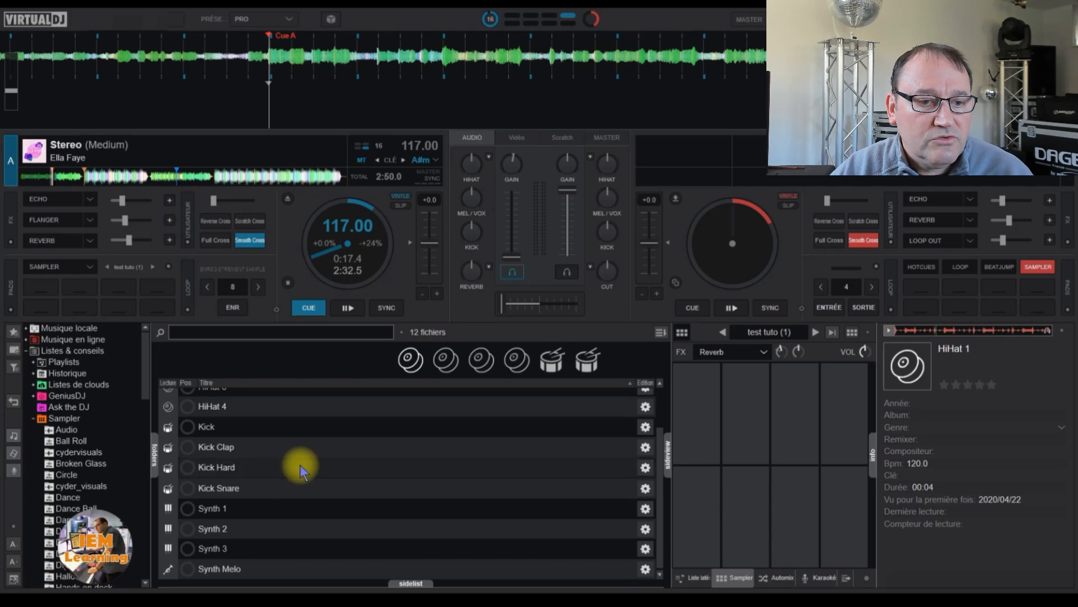
drag(269, 487, 693, 401)
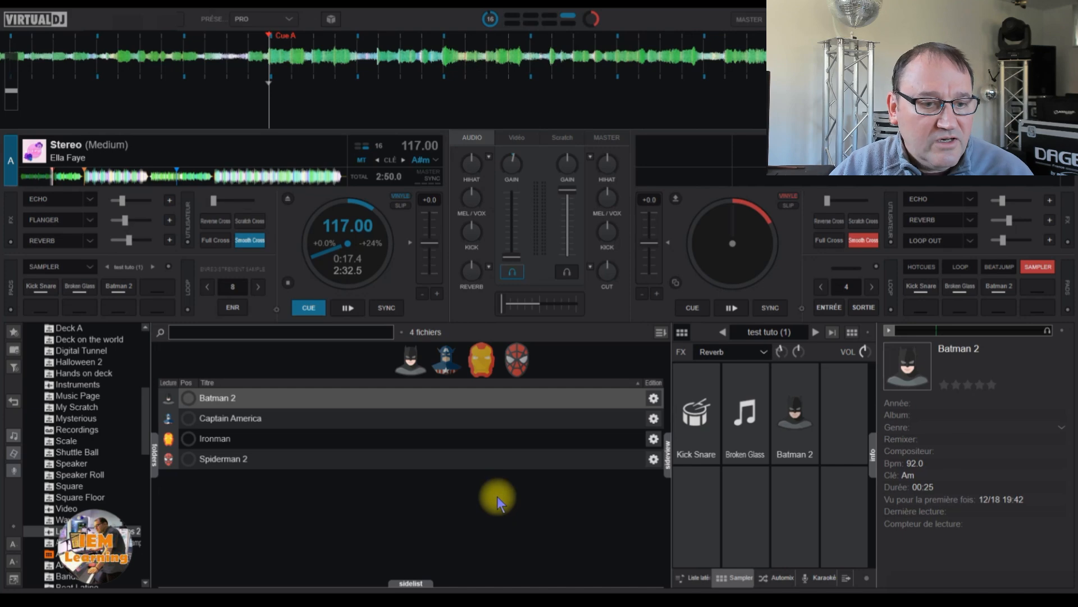
- Switch to the Sampler folder in File Explorer, add Captain America.vdjsample to the bank's fourth pad, and close the folder window
mouse_move(149, 600)
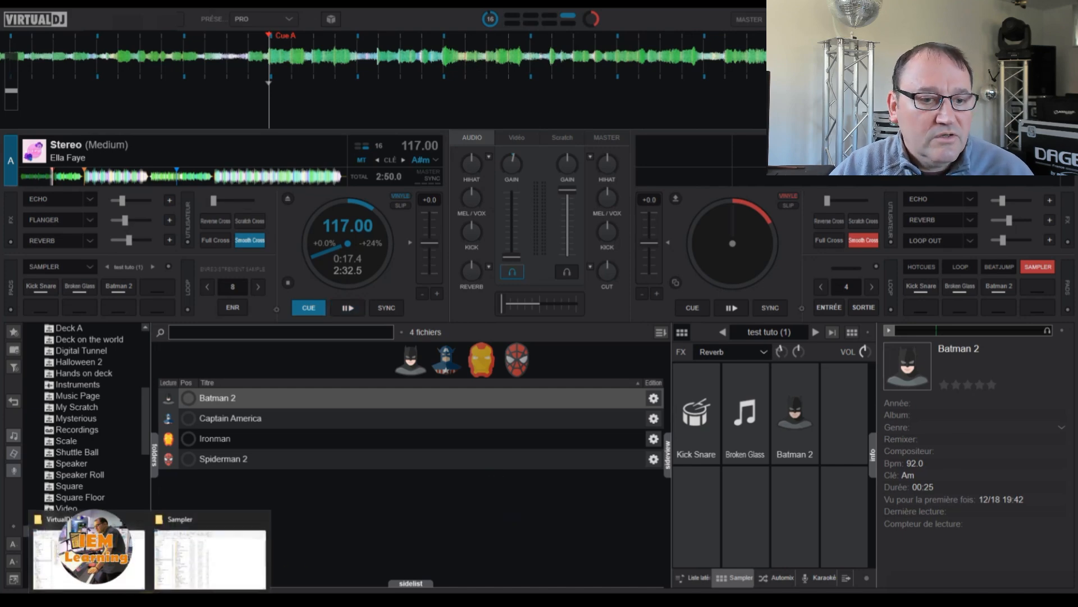
click(194, 565)
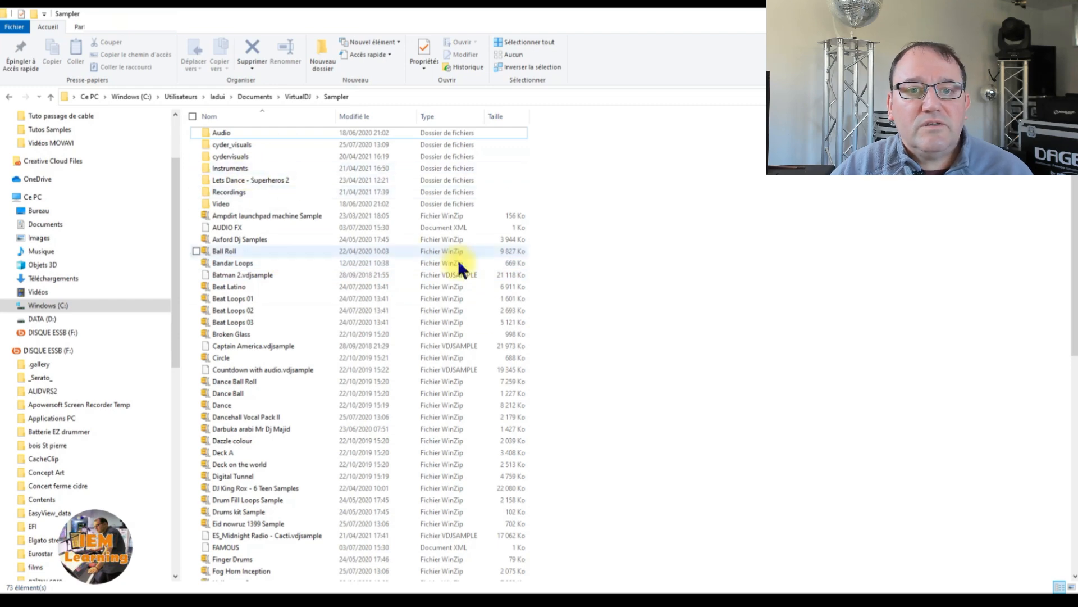
click(1041, 13)
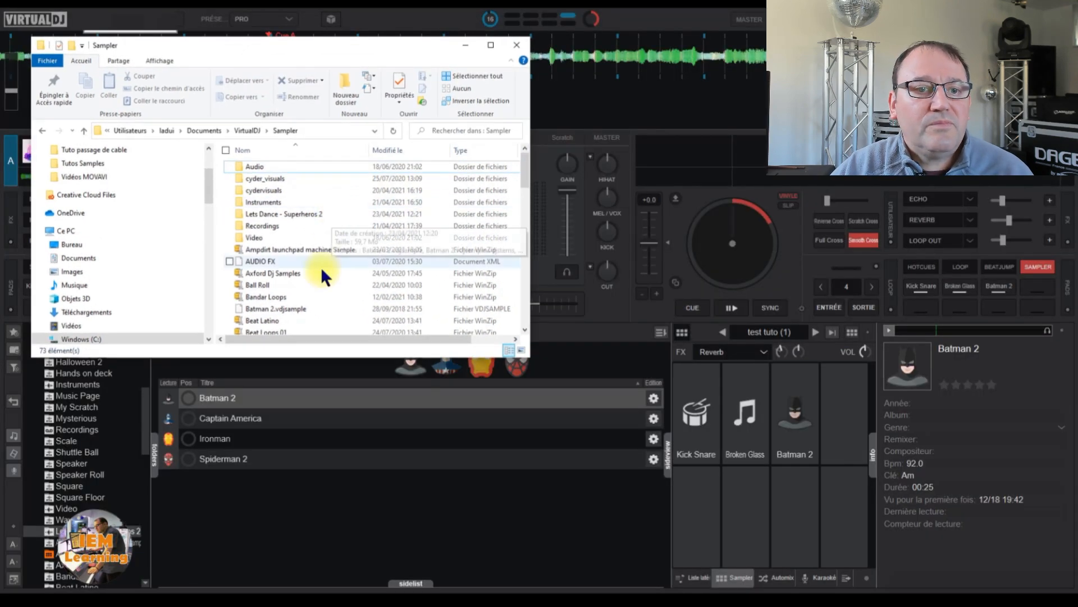
scroll(288, 318, down, 3)
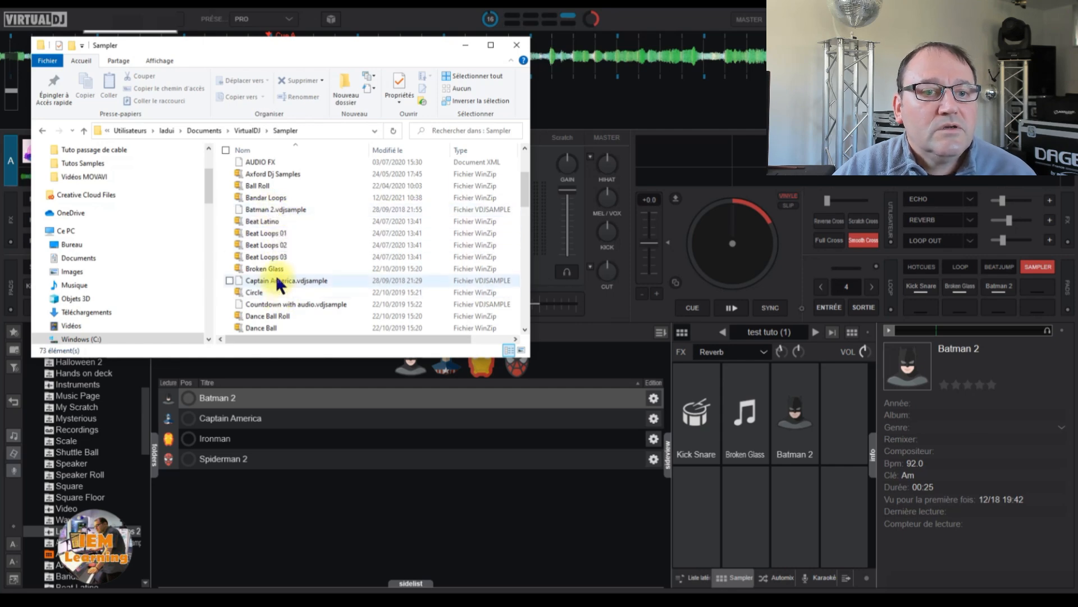
drag(276, 279, 847, 429)
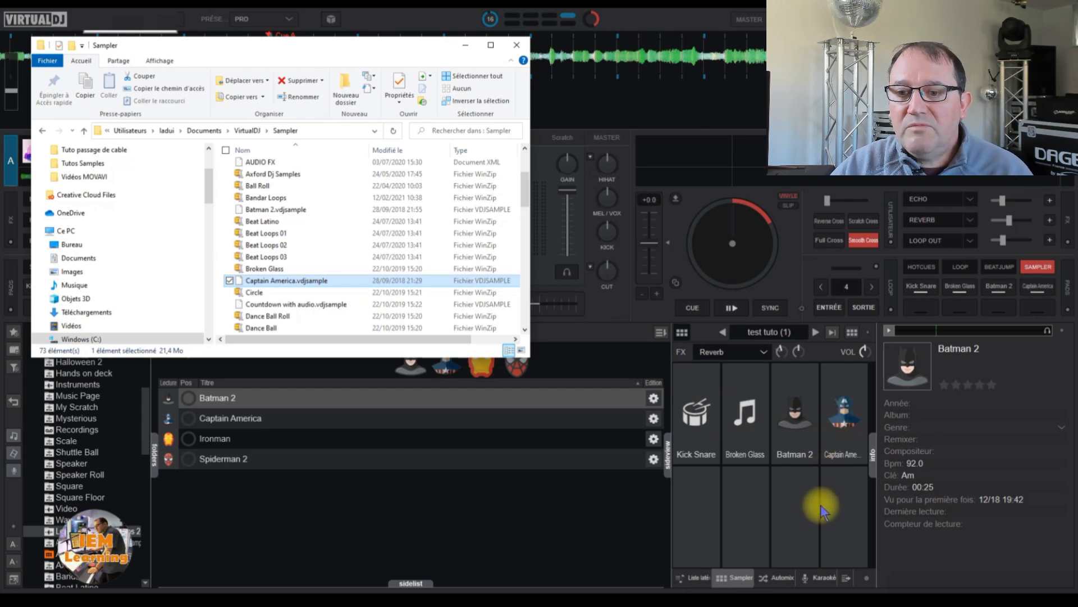
click(516, 50)
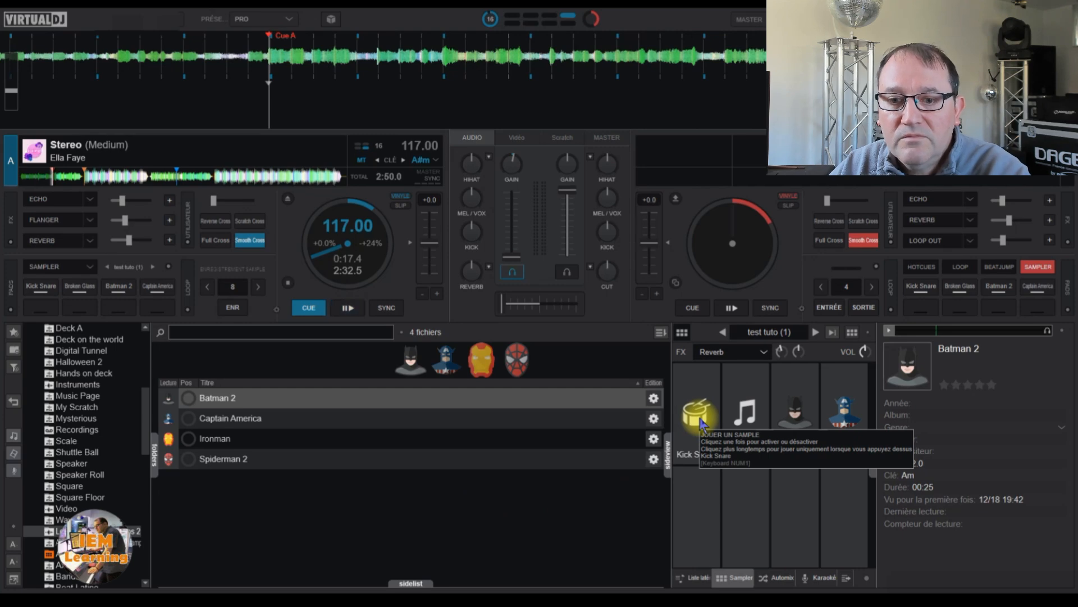
- Open the bank's Kick Snare sample in the sample editor and view the options for its icon
right_click(700, 422)
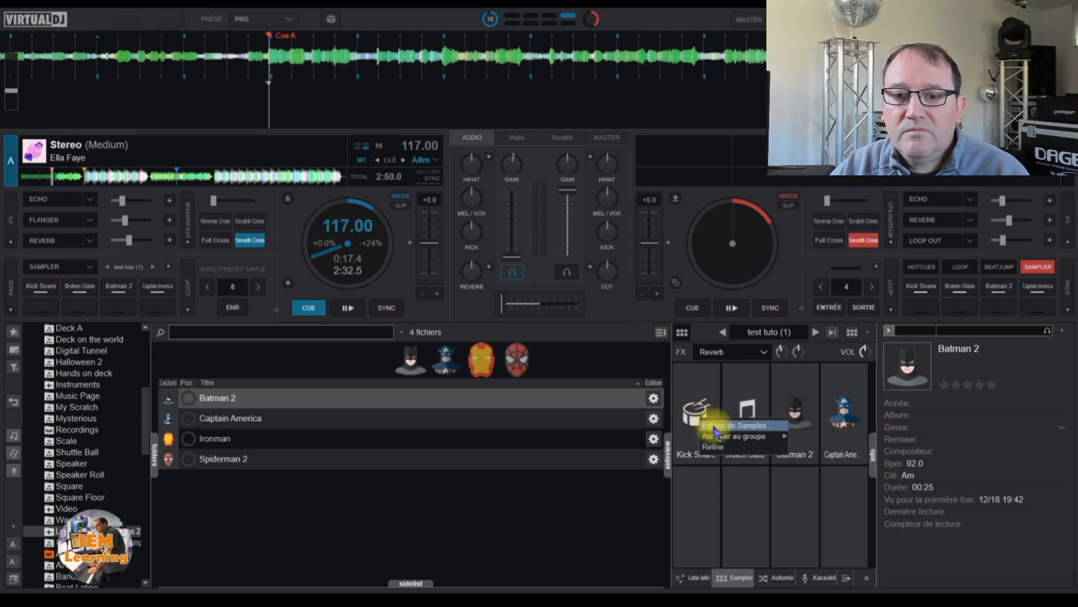
click(715, 427)
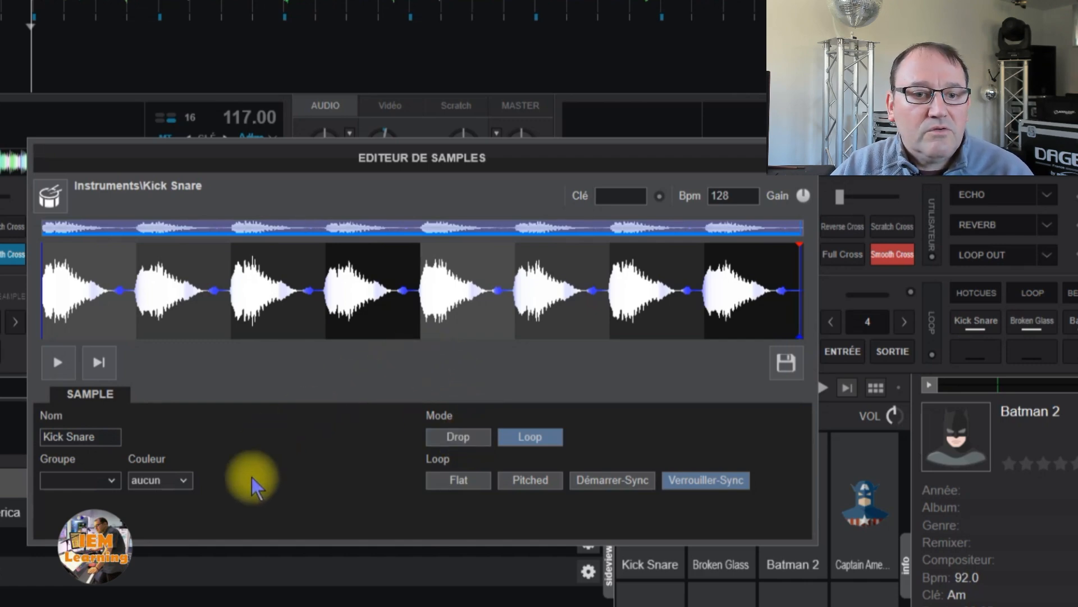
click(56, 201)
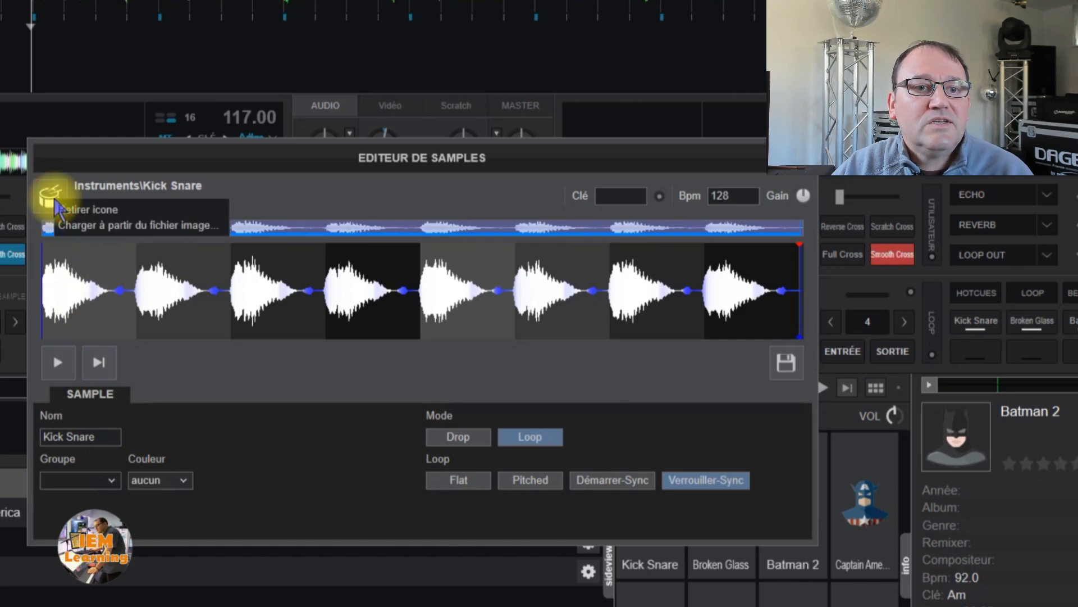
click(54, 200)
click(51, 200)
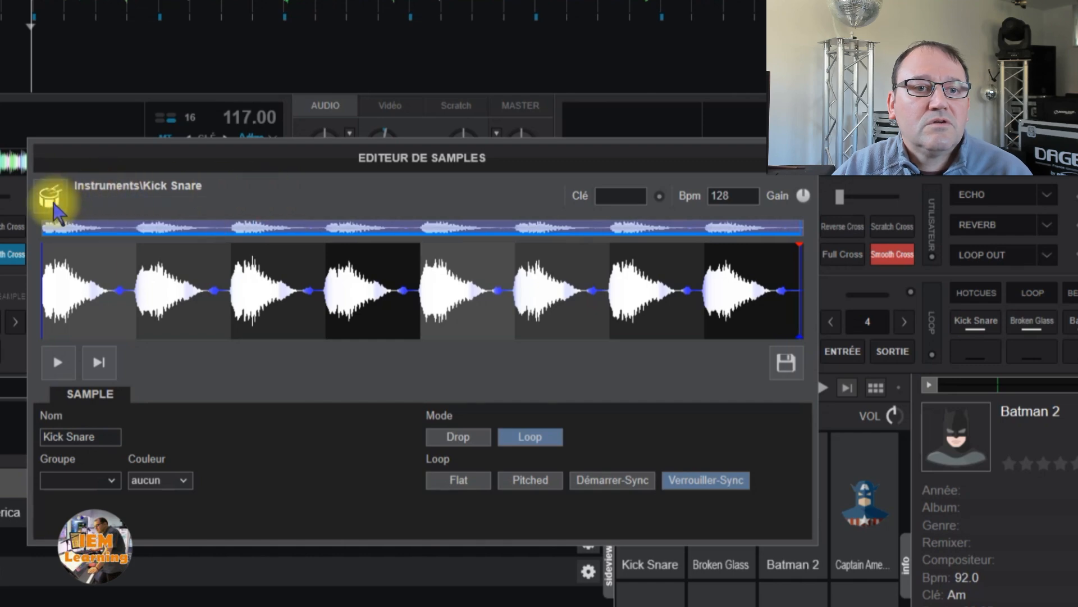
click(53, 205)
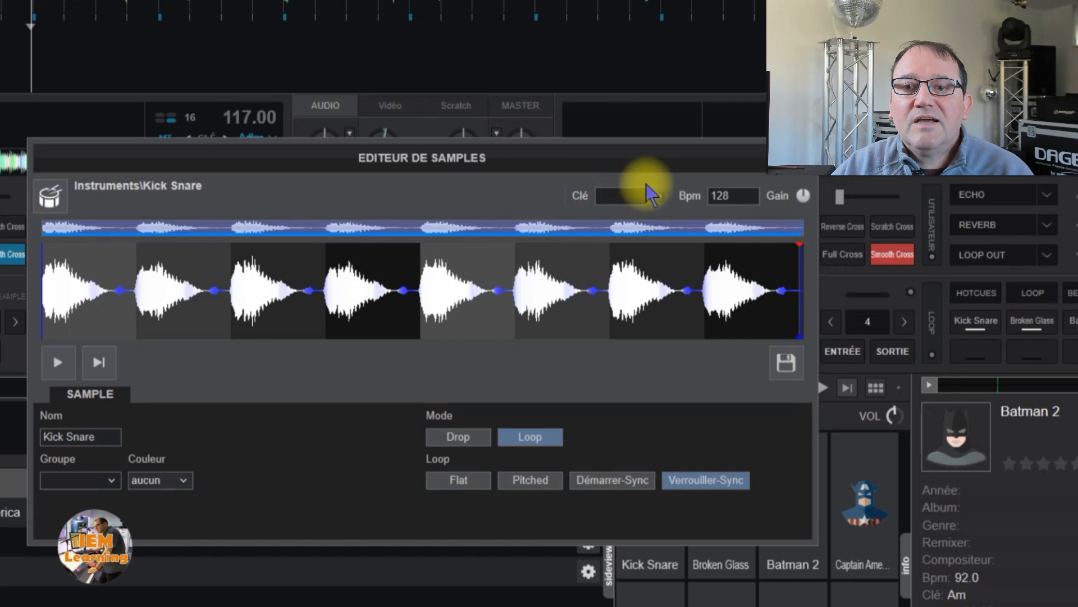
- Review the Kick Snare sample's key-matching options and uncover deck A's key behind the editor window
click(660, 196)
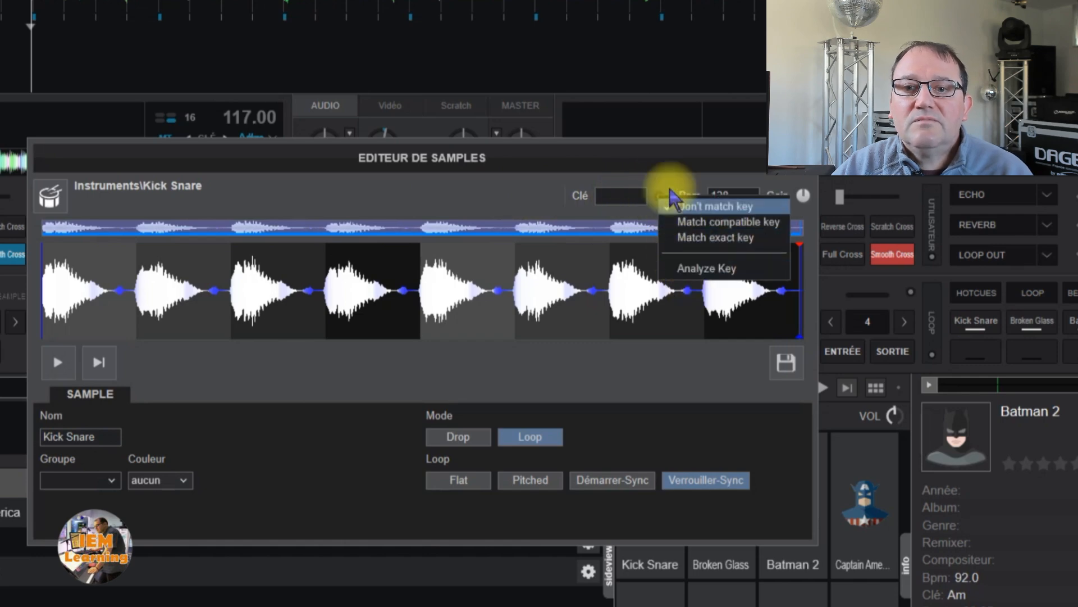
click(661, 177)
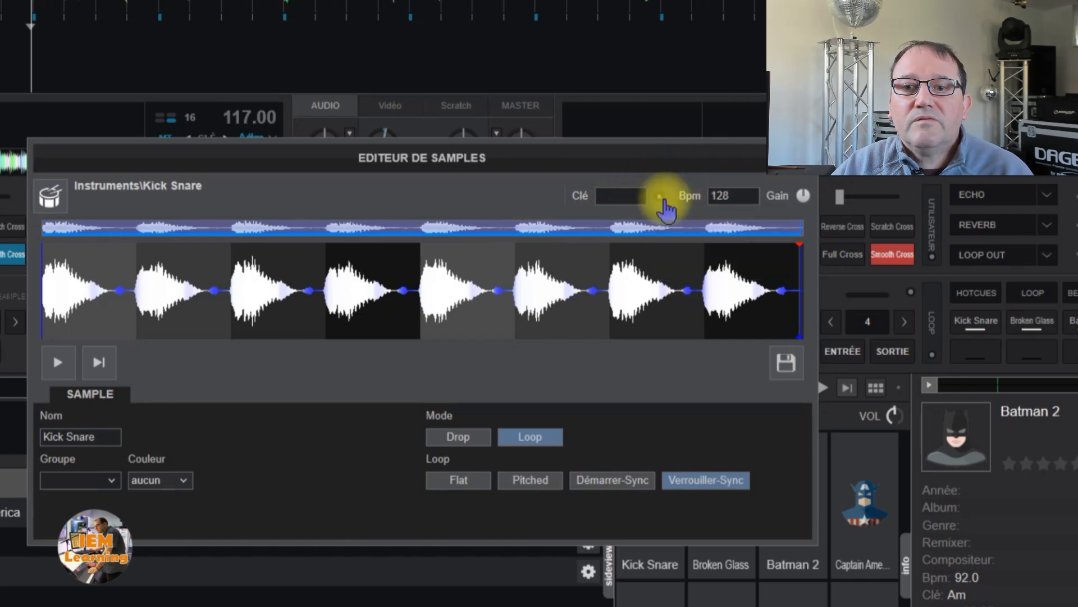
click(660, 196)
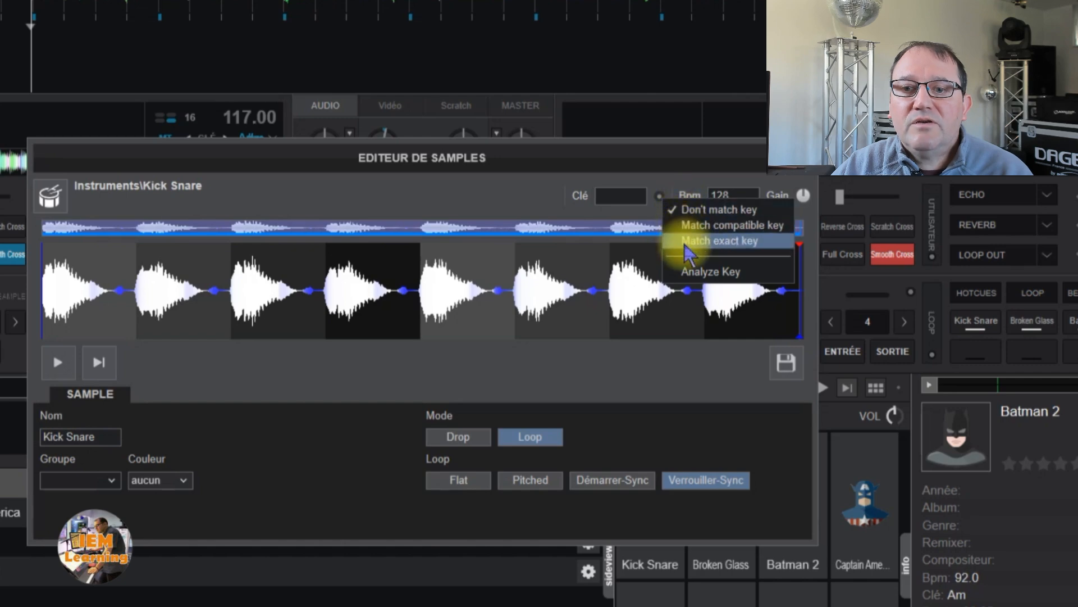
click(656, 176)
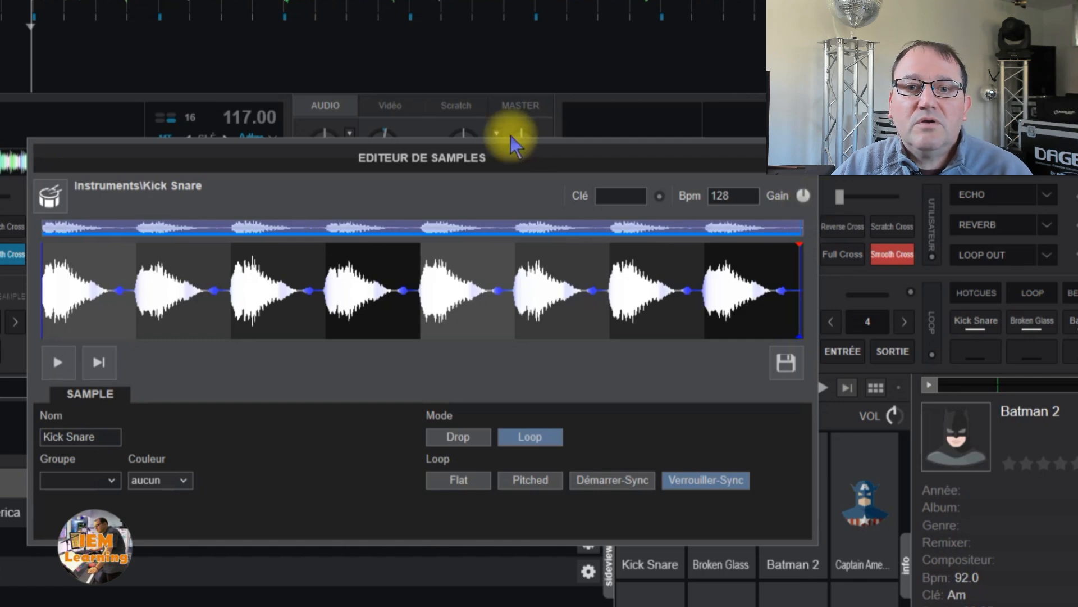
drag(481, 166, 413, 382)
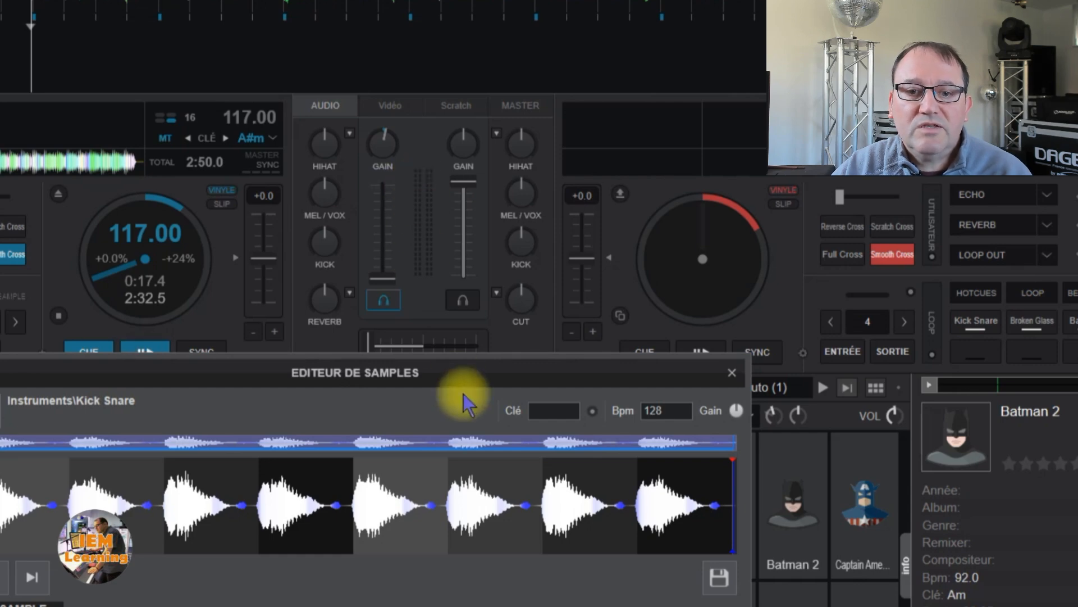
drag(426, 373, 579, 159)
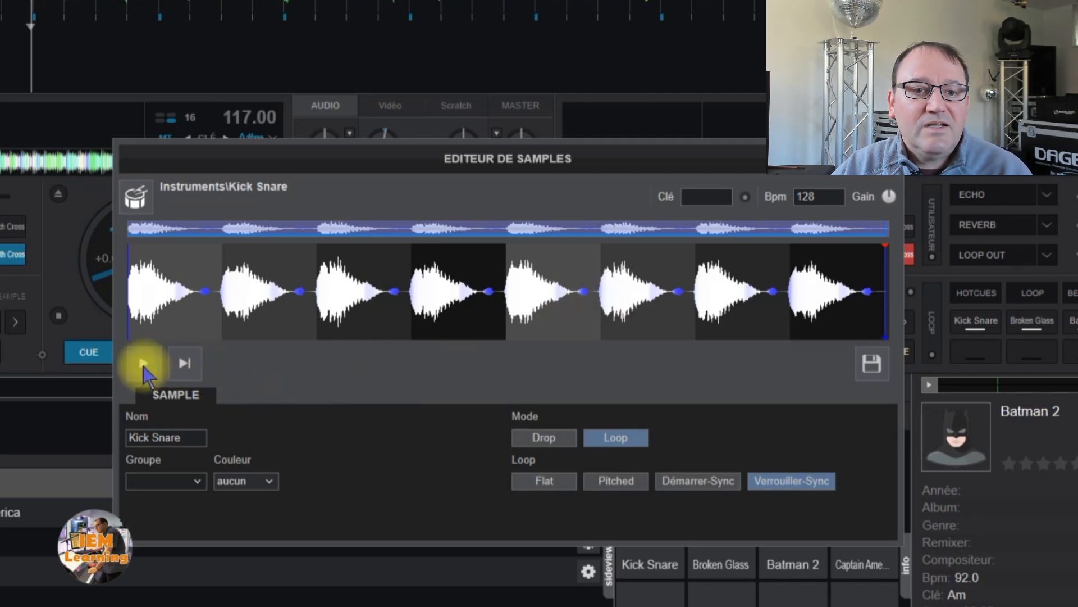
- Preview the Kick Snare sample several times in the editor, including playback from its start, and stop it
click(144, 365)
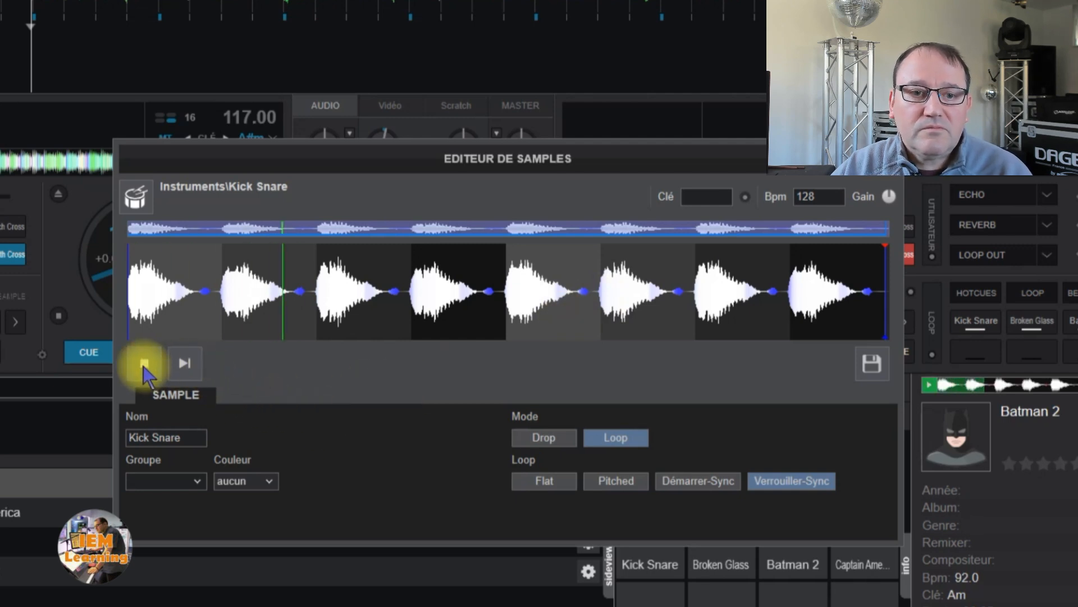
click(143, 365)
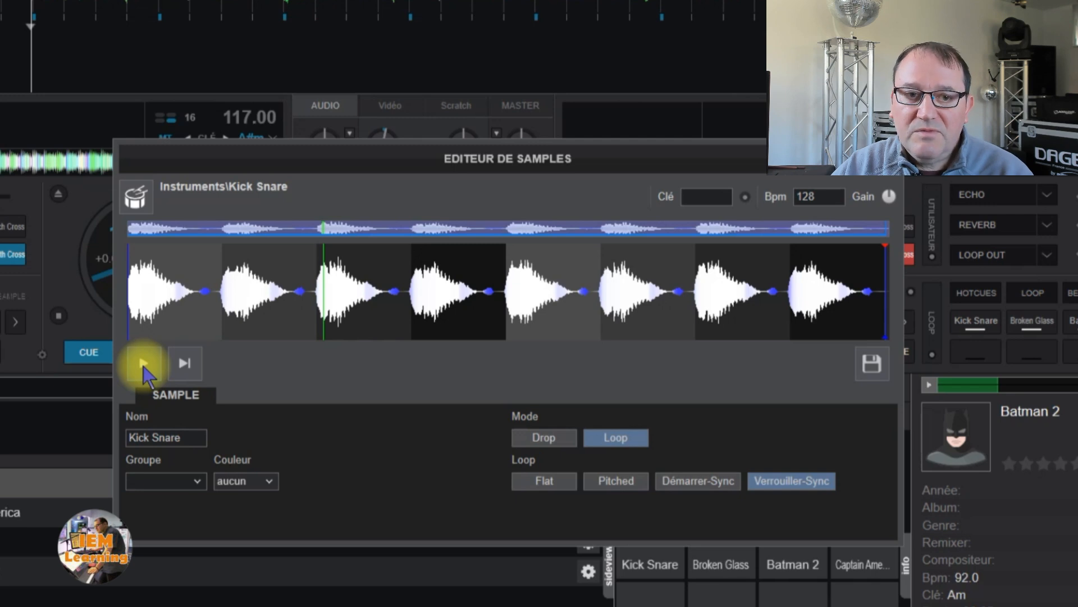
click(144, 365)
click(144, 365)
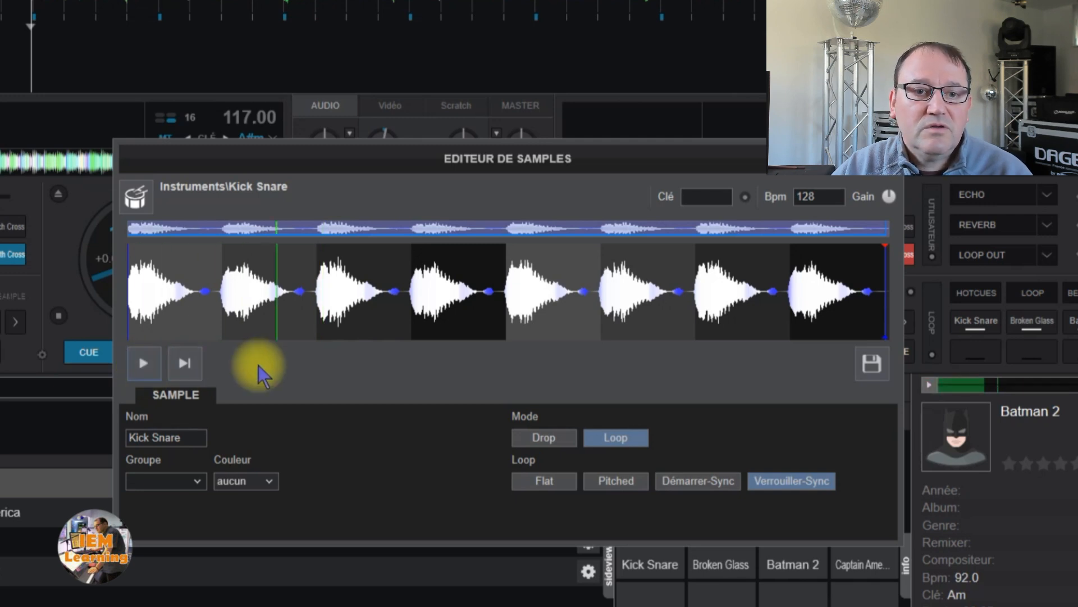
click(183, 364)
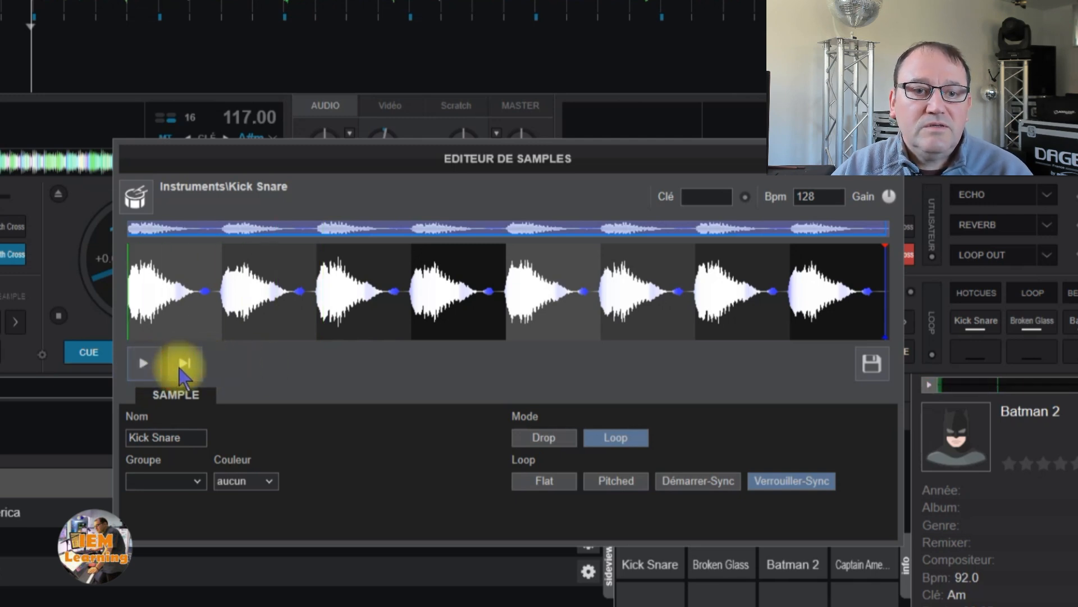
click(180, 366)
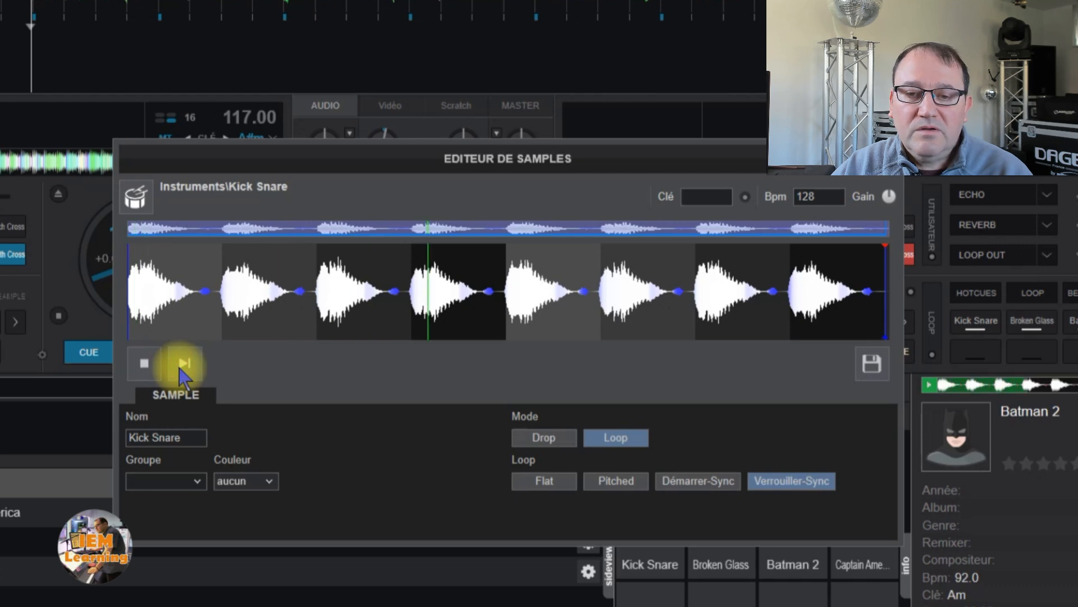
click(181, 366)
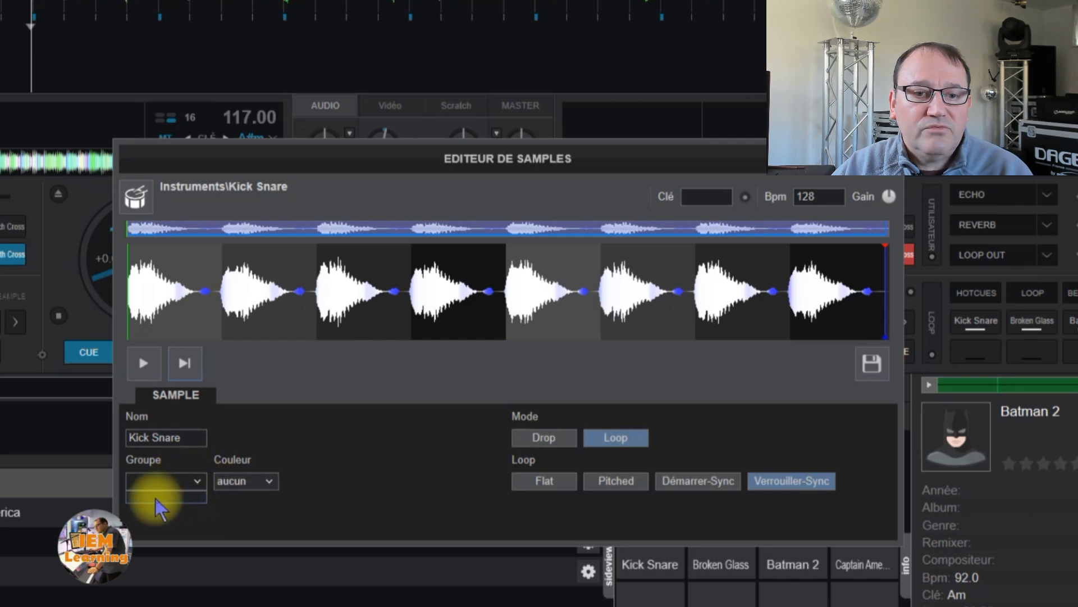
- Set the Kick Snare sample's colour to green (vert) and save the sample
click(347, 454)
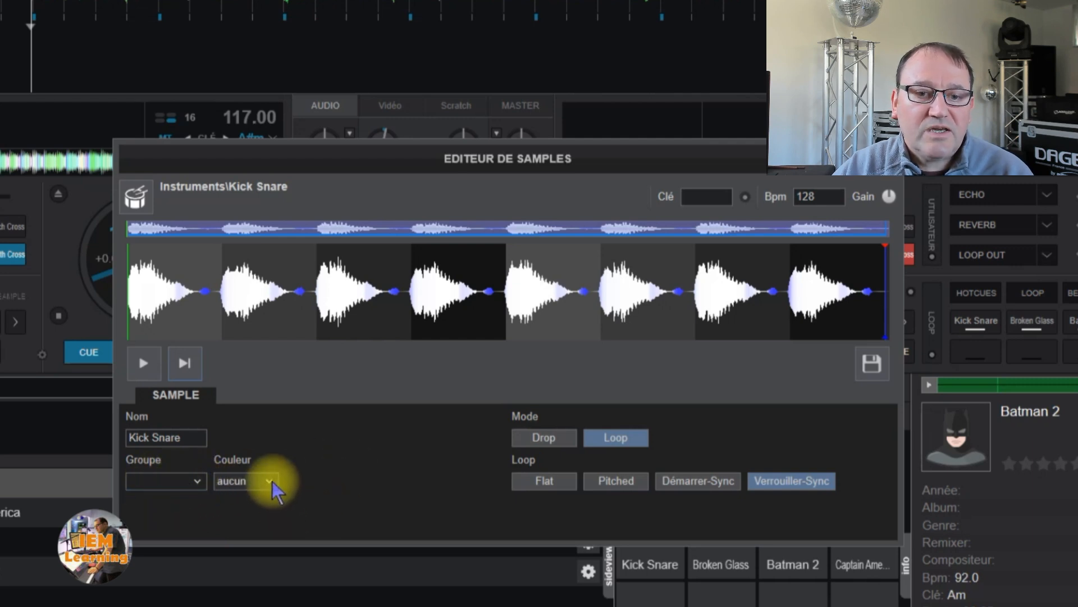
click(270, 482)
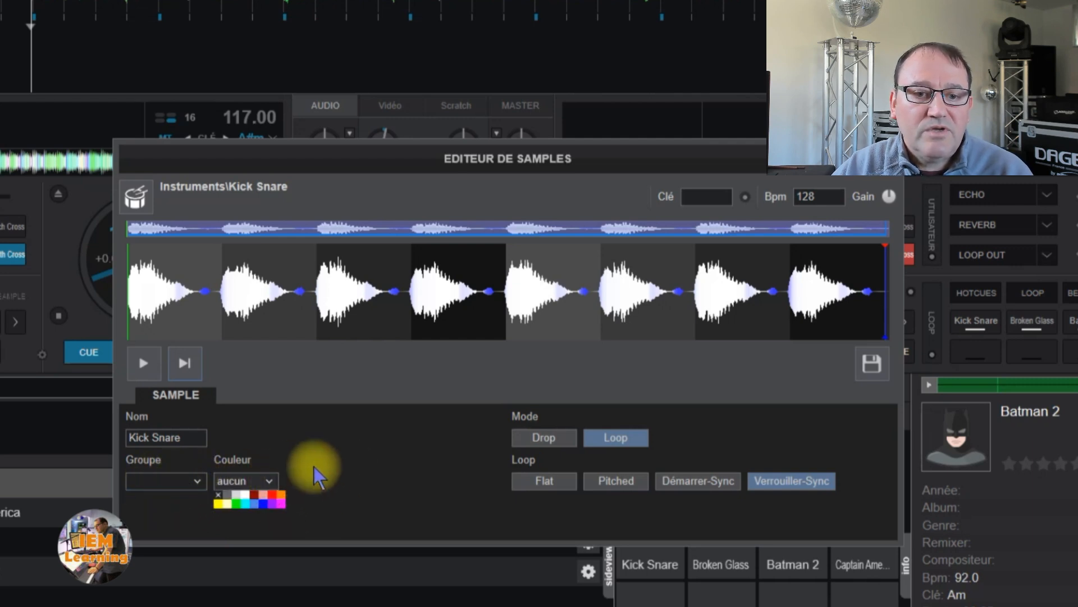
click(237, 504)
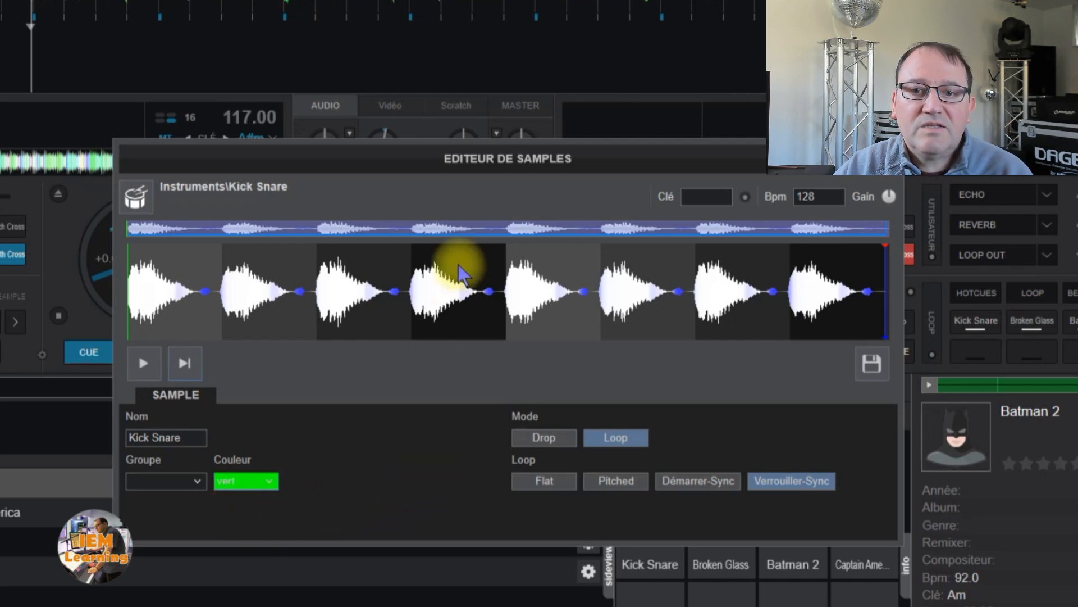
drag(484, 164, 166, 143)
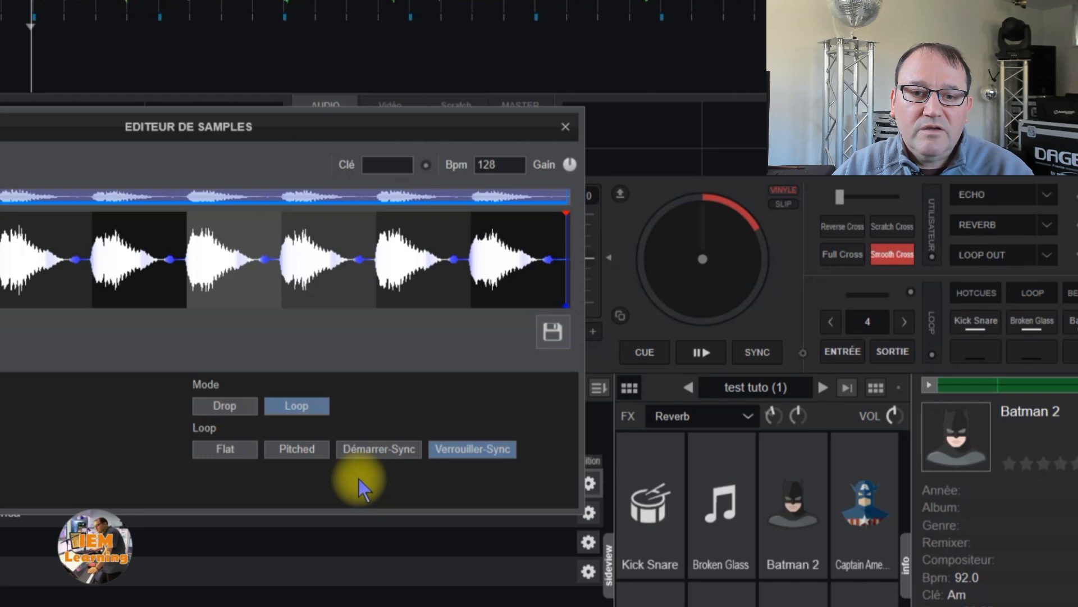
click(550, 334)
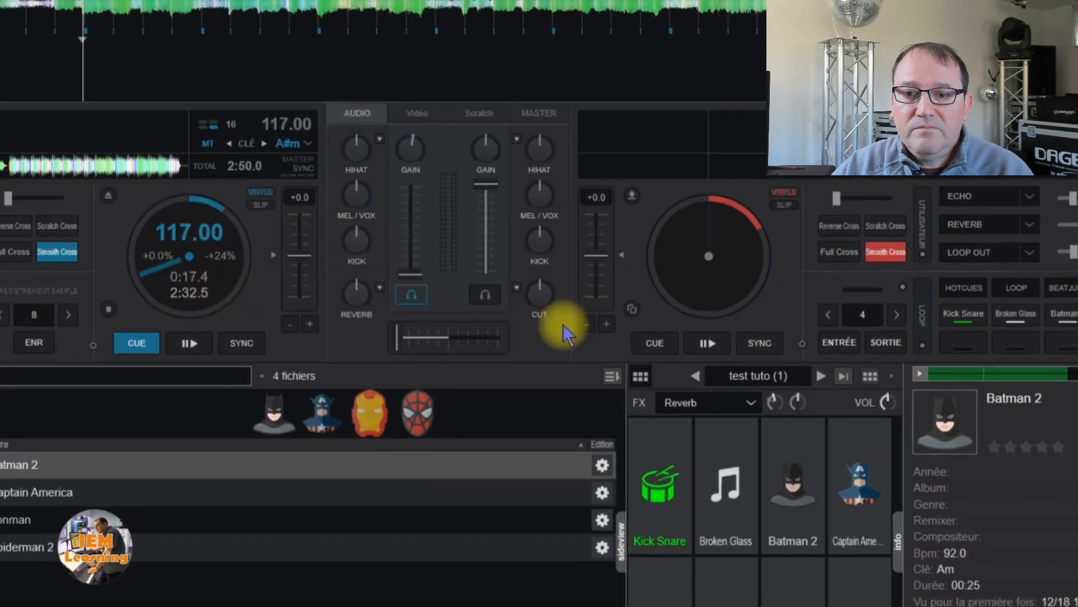